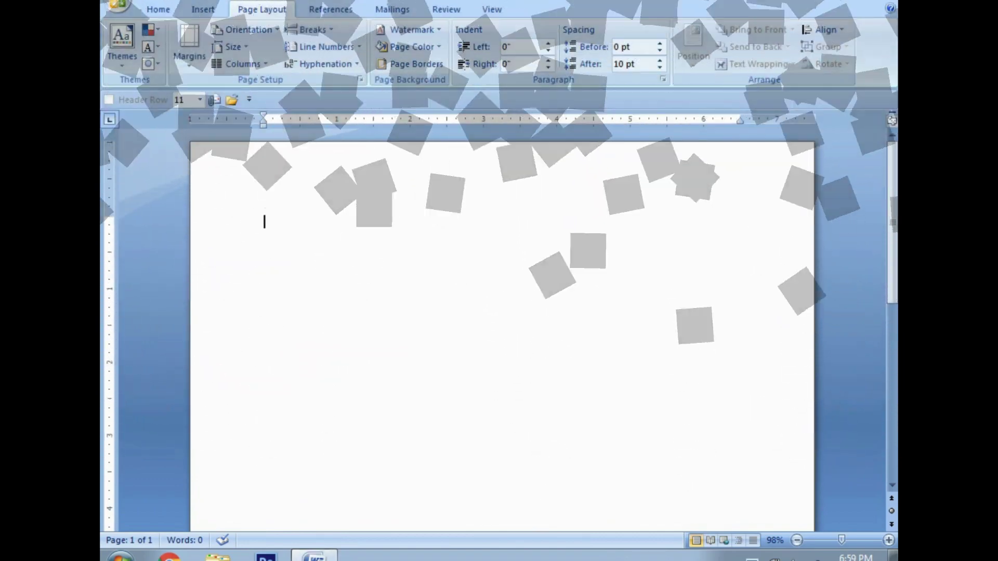
Step: Give the page background the Early Sunset preset gradient, shaded from the corner
text(How to create Advertisement in Ms word?)
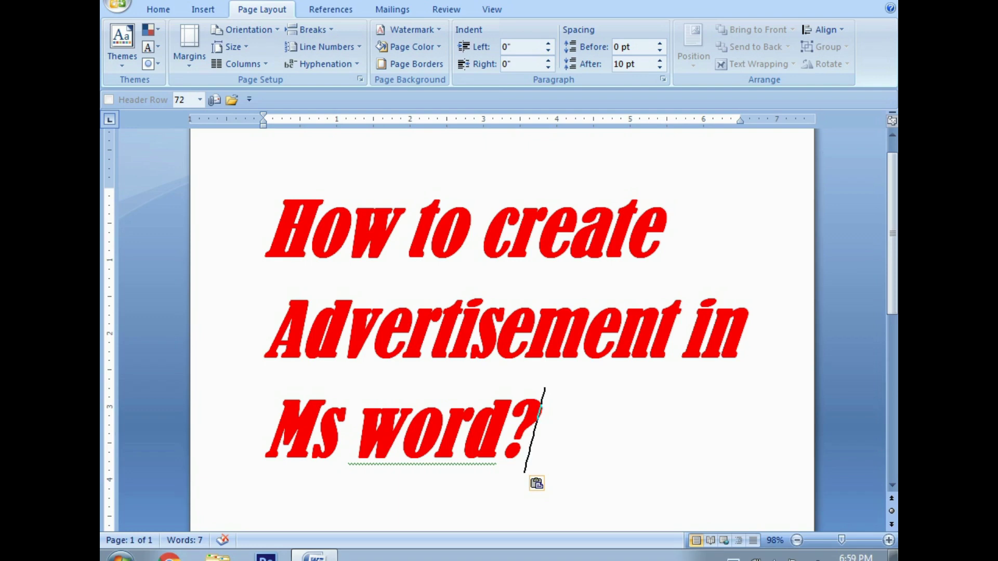
key(ctrl+z)
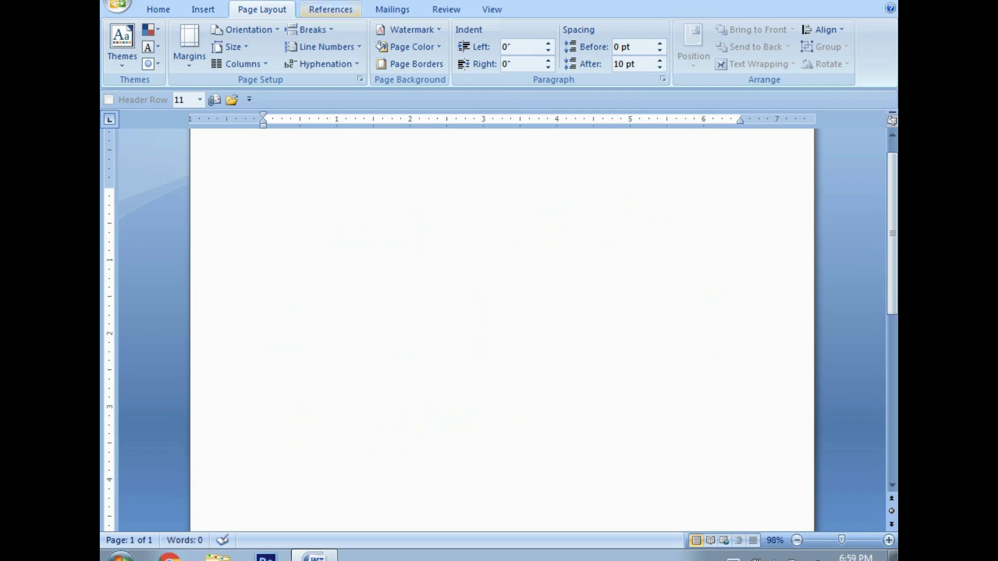
click(408, 47)
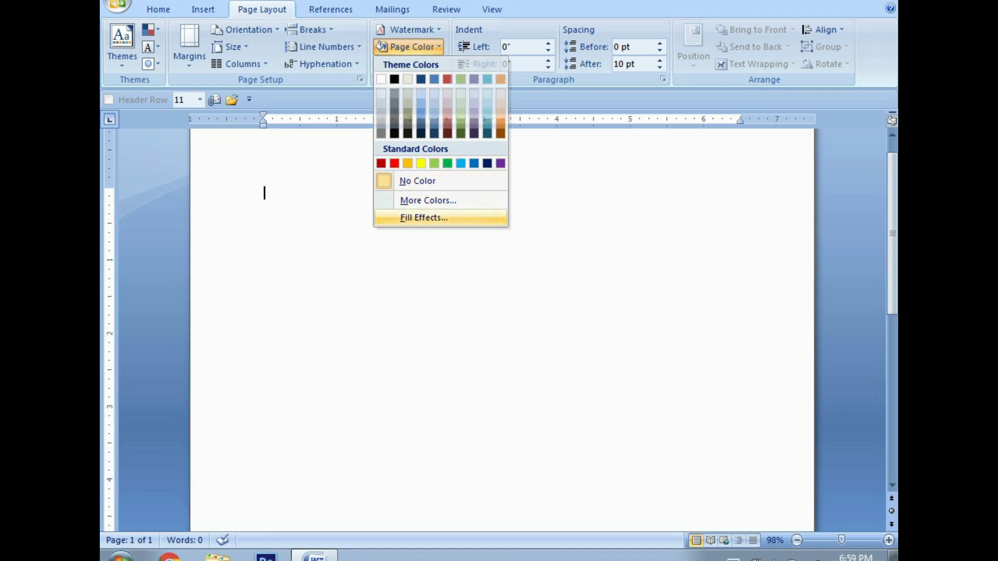
click(423, 217)
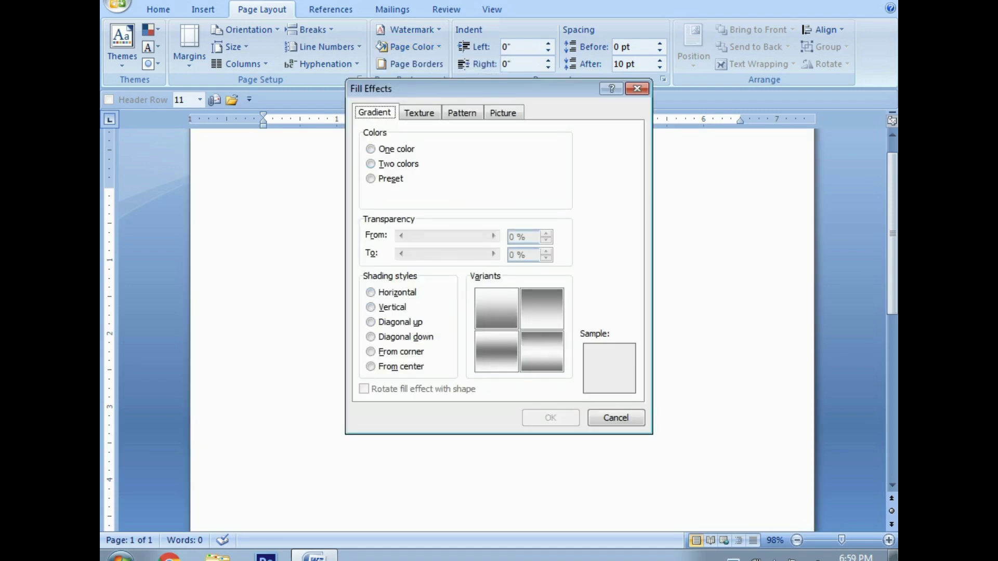
click(370, 164)
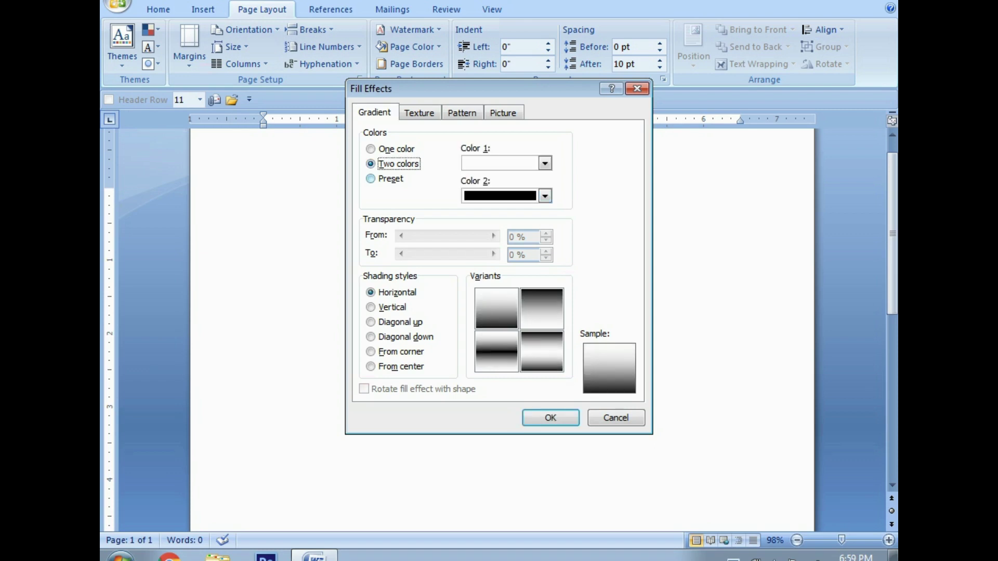
click(371, 178)
click(370, 337)
click(371, 352)
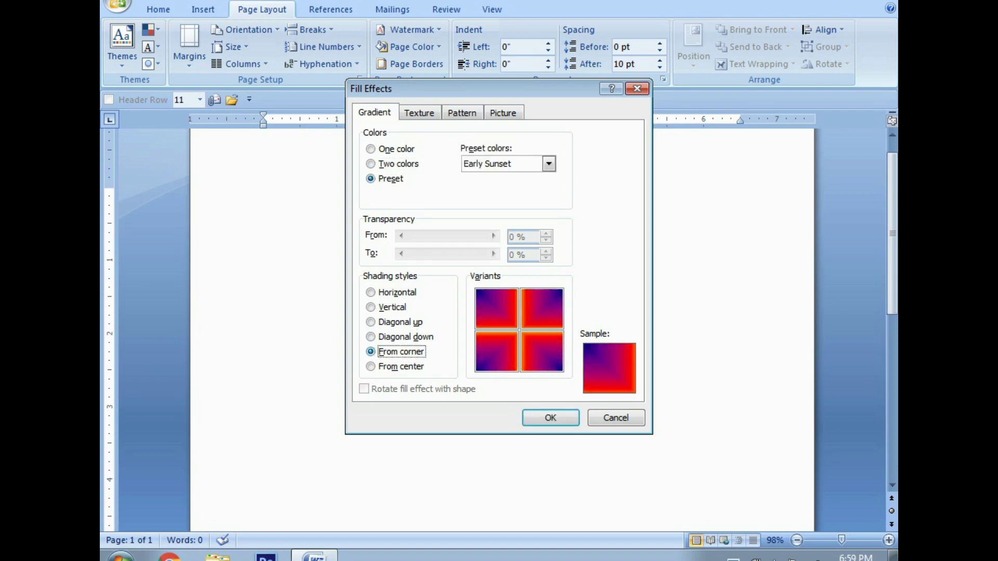
click(550, 418)
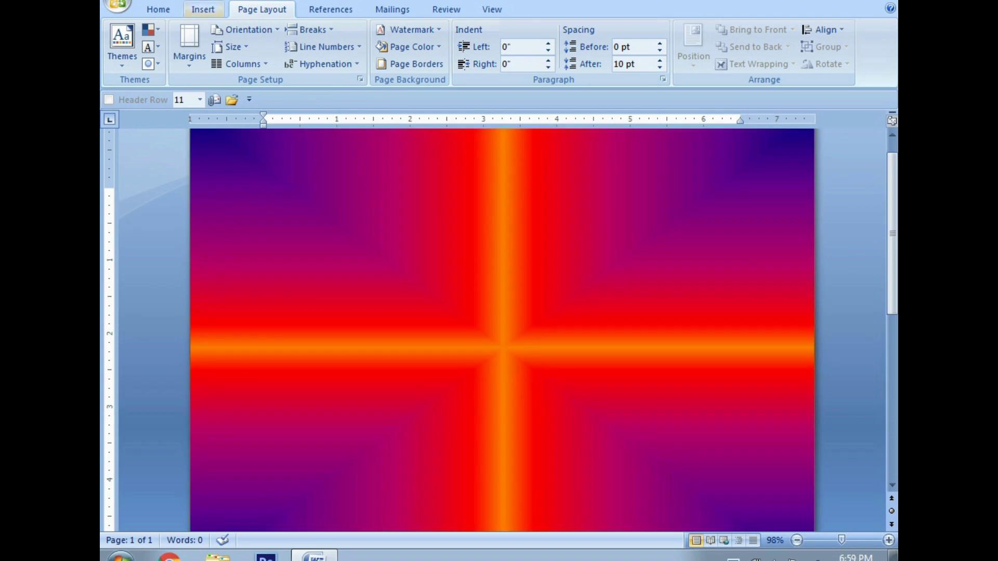
click(203, 9)
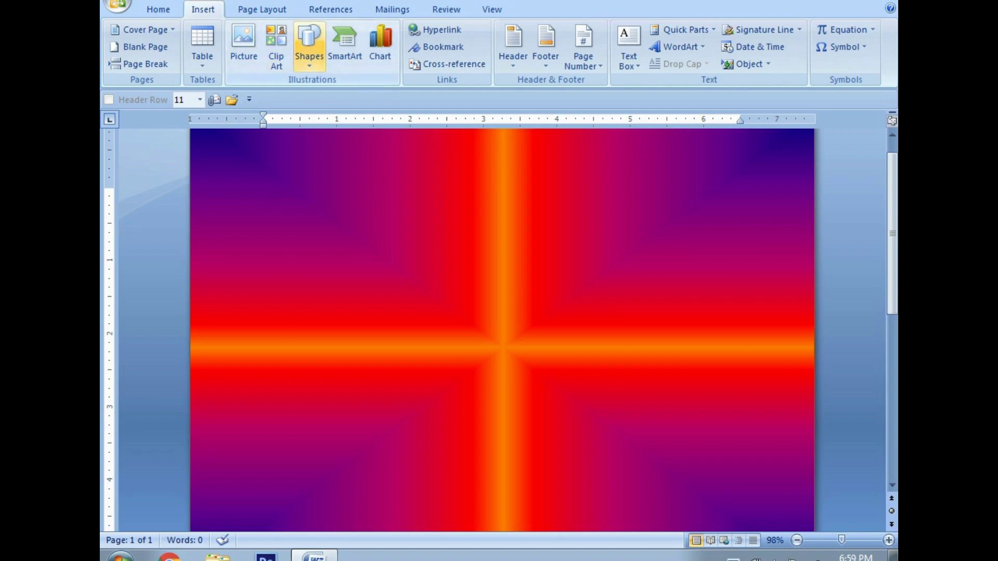
Step: Draw a rectangle, size it to 3.46 by 4.46 inches and place it top centre
click(309, 47)
click(350, 97)
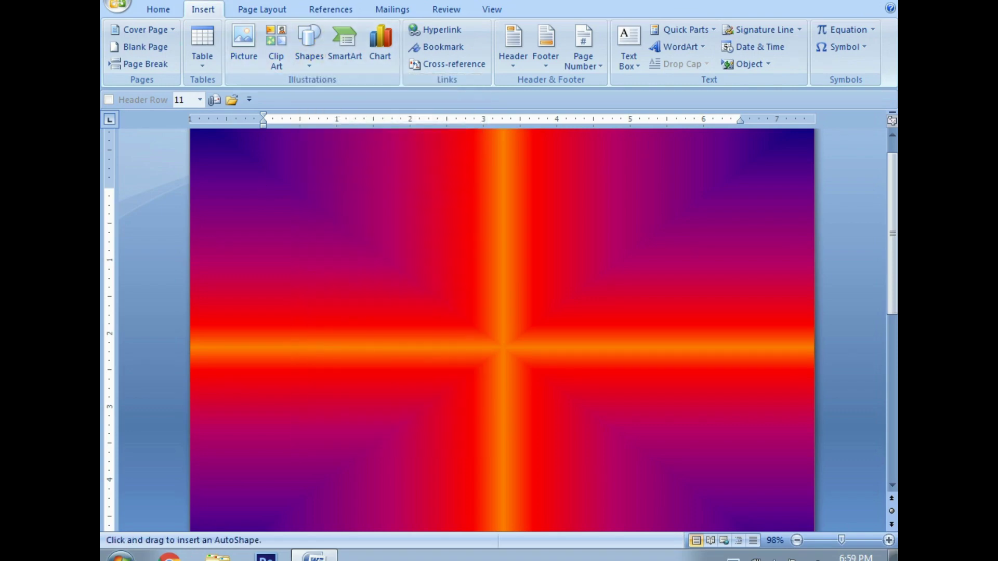
drag(299, 179, 497, 356)
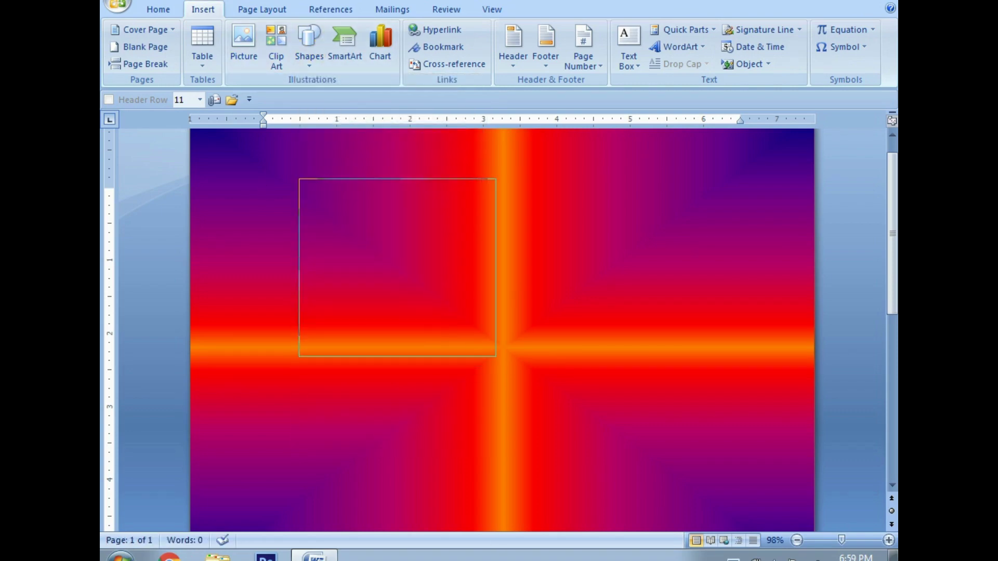
drag(397, 268, 320, 235)
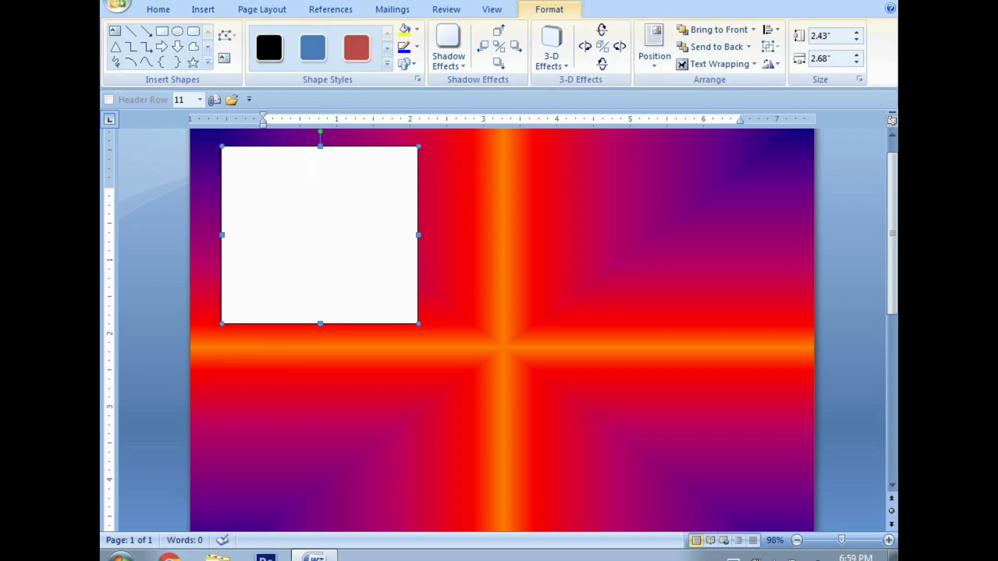
drag(418, 324, 548, 399)
drag(384, 273, 519, 273)
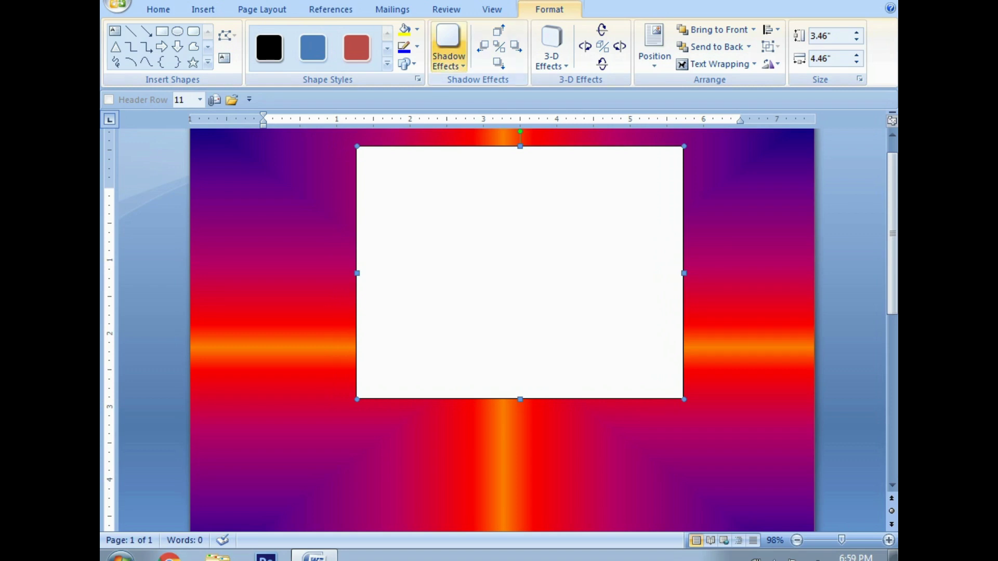
click(417, 30)
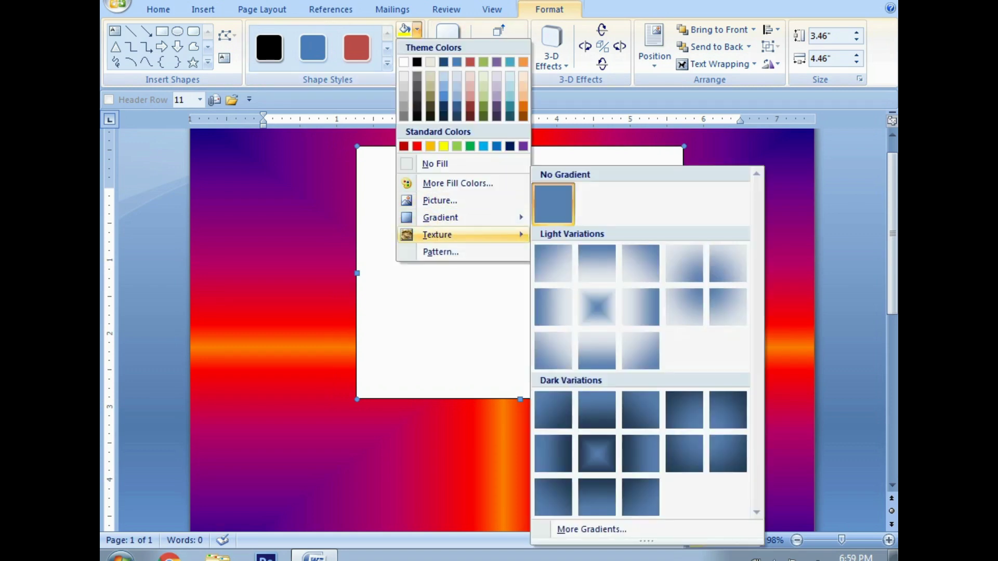
Step: Fill the rectangle with a two-colour light blue to black gradient shaded from the centre
click(591, 528)
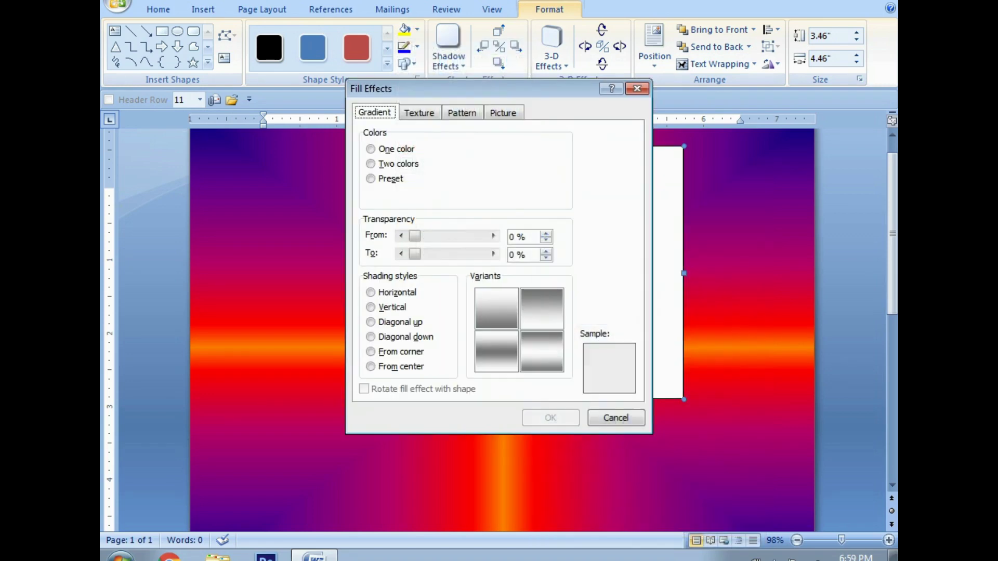
click(400, 322)
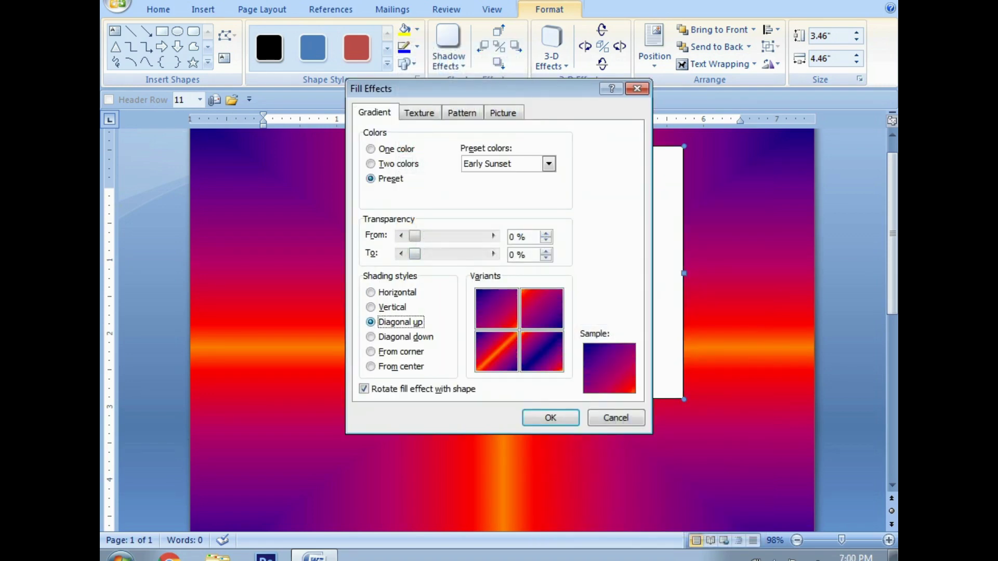
click(406, 337)
click(400, 366)
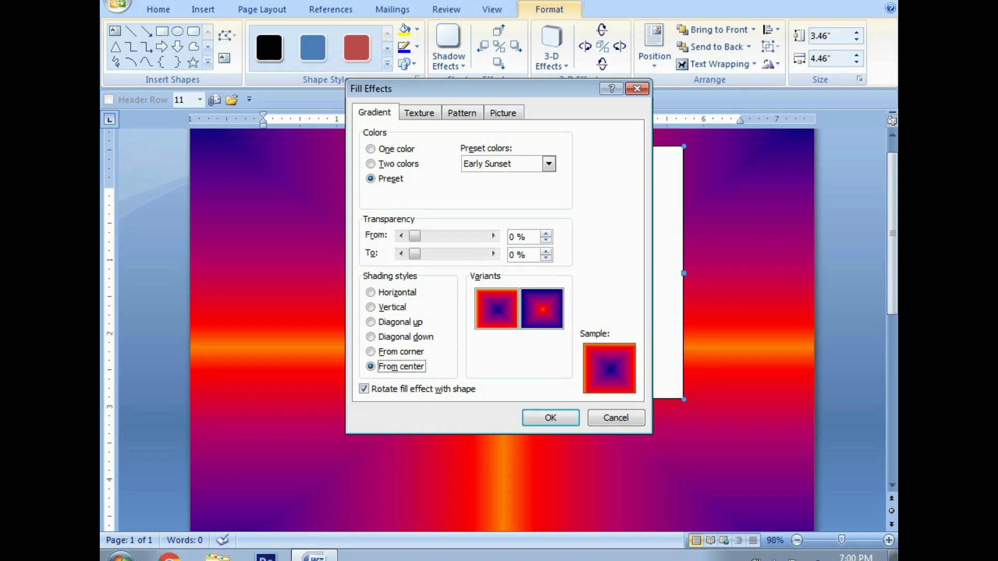
click(398, 164)
click(545, 163)
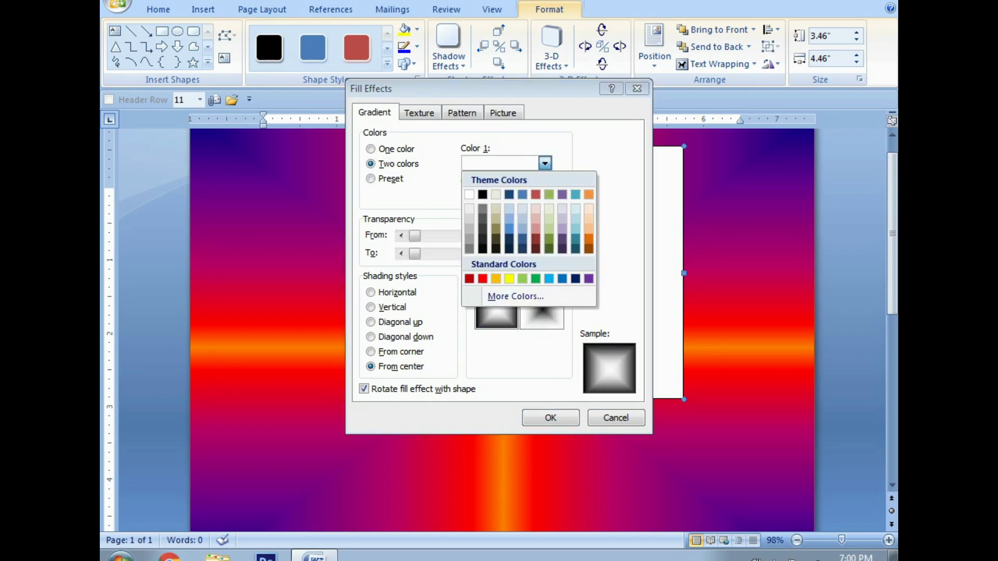
click(548, 279)
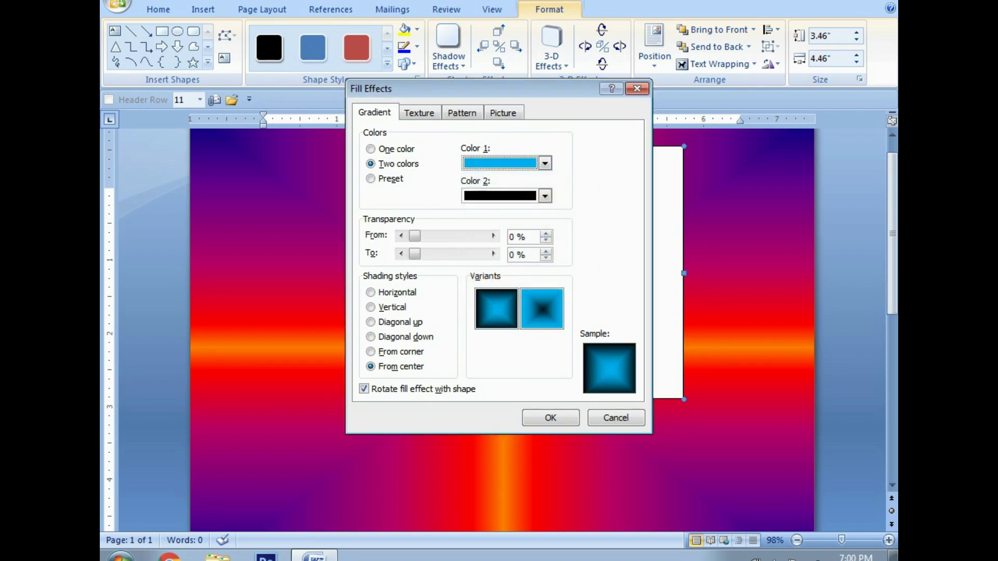
click(544, 196)
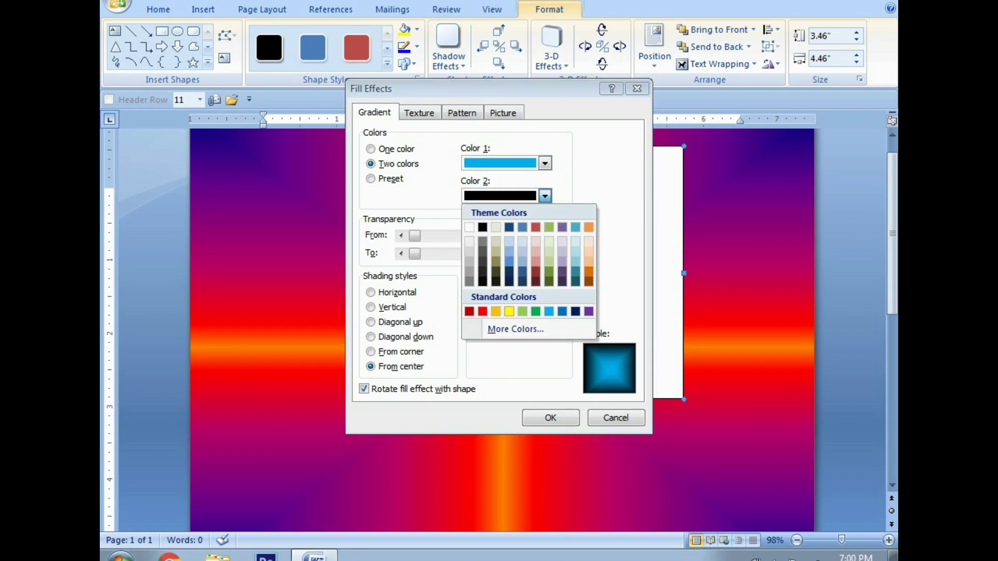
click(482, 227)
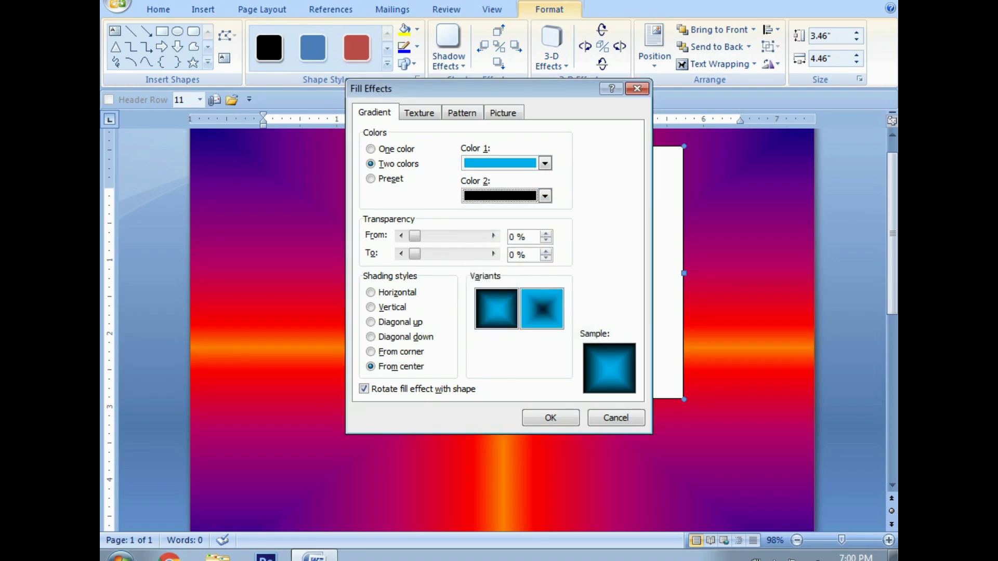
click(551, 418)
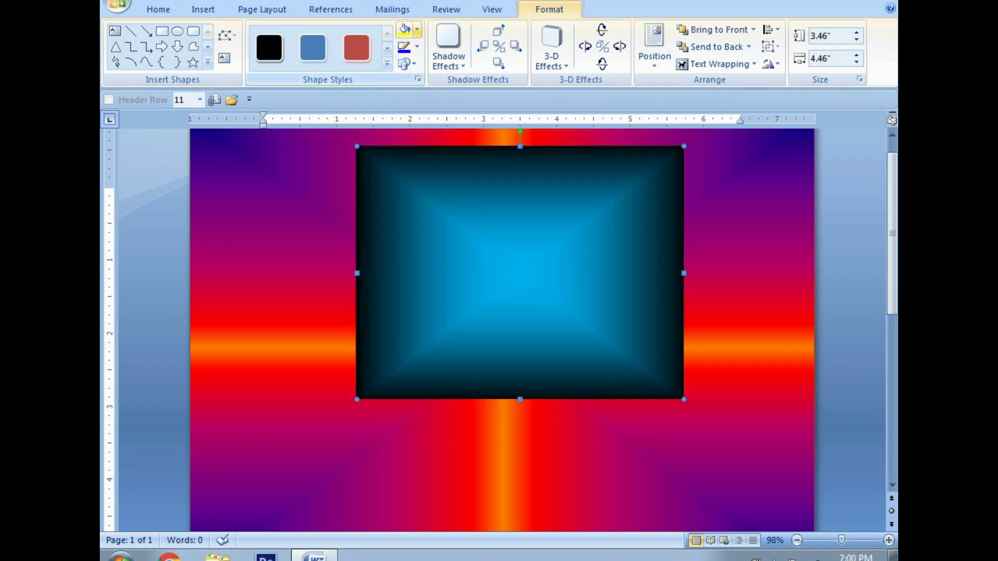
click(417, 29)
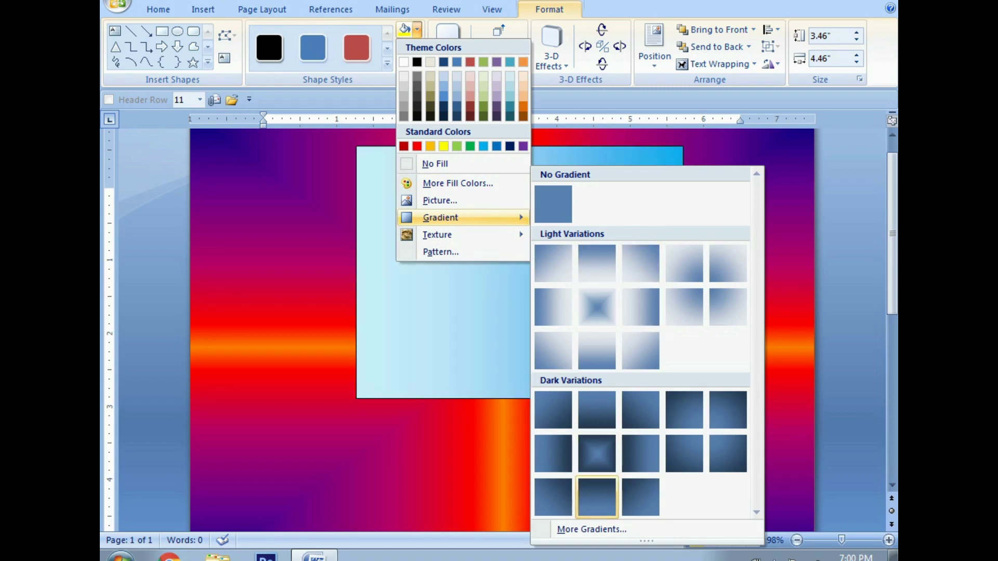
Step: Change the rectangle's second gradient colour to yellow
click(592, 529)
click(545, 196)
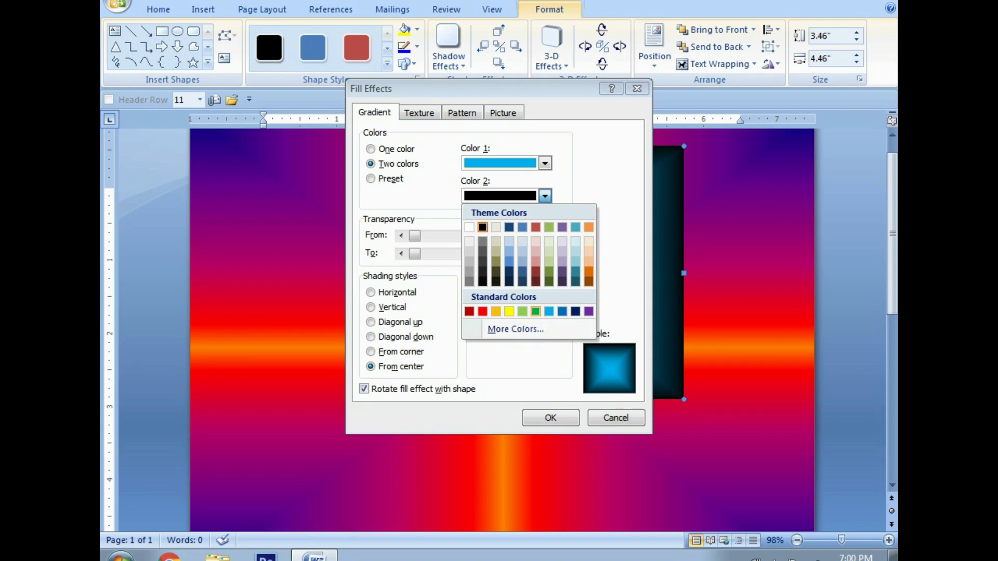
click(508, 311)
click(550, 418)
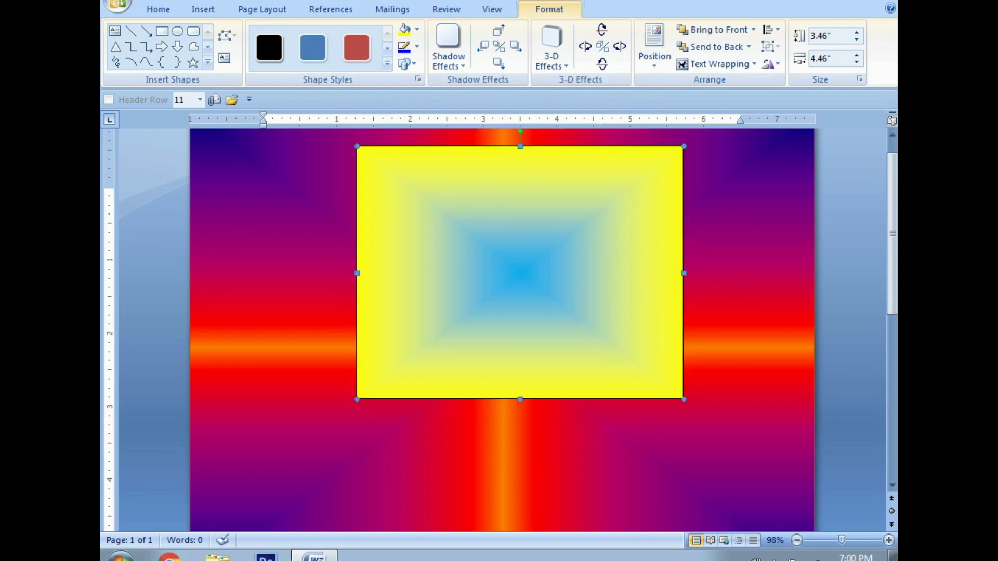
Step: Enlarge the rectangle to 3.93 by 5.63 inches
click(264, 192)
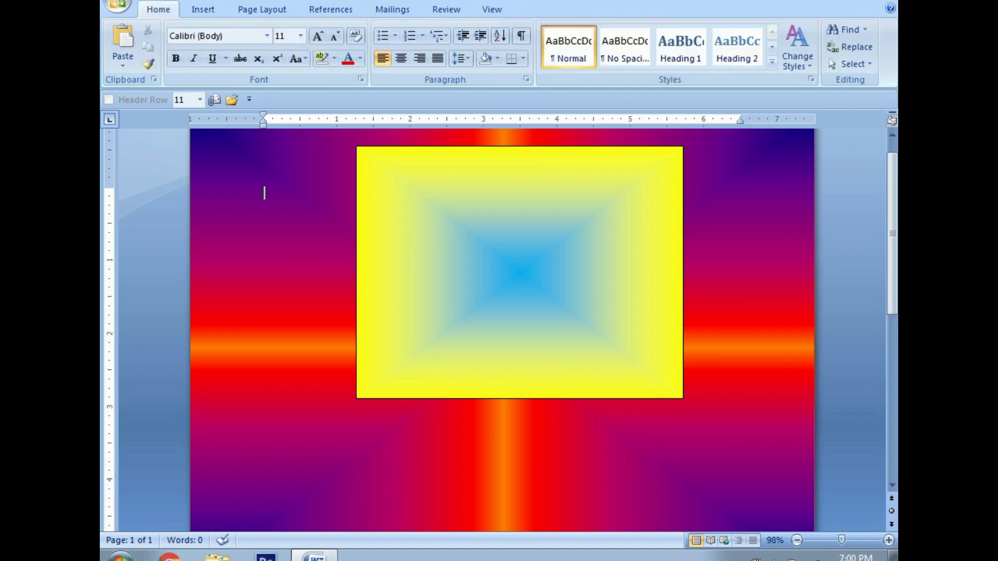
click(520, 273)
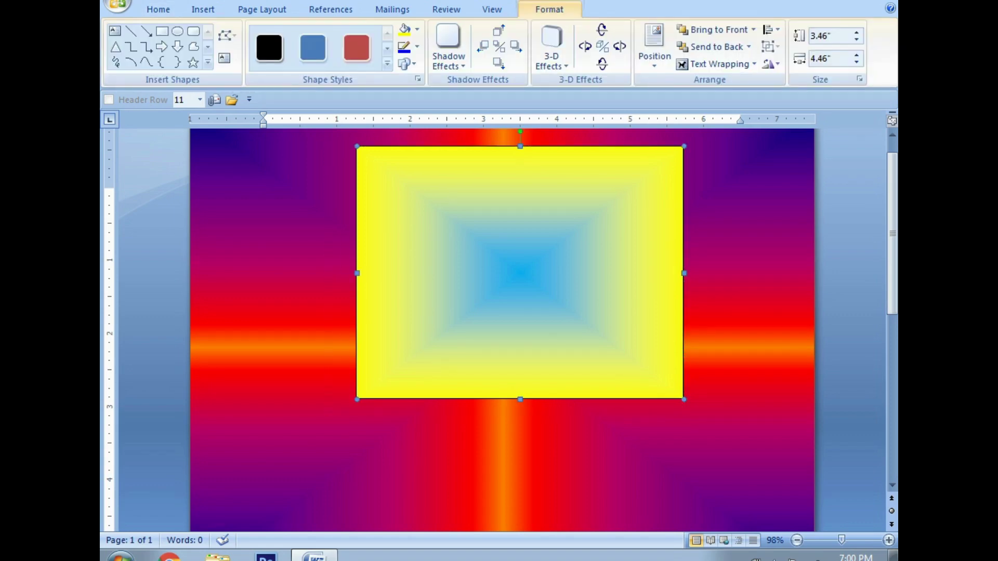
drag(357, 400, 326, 412)
drag(271, 433, 270, 434)
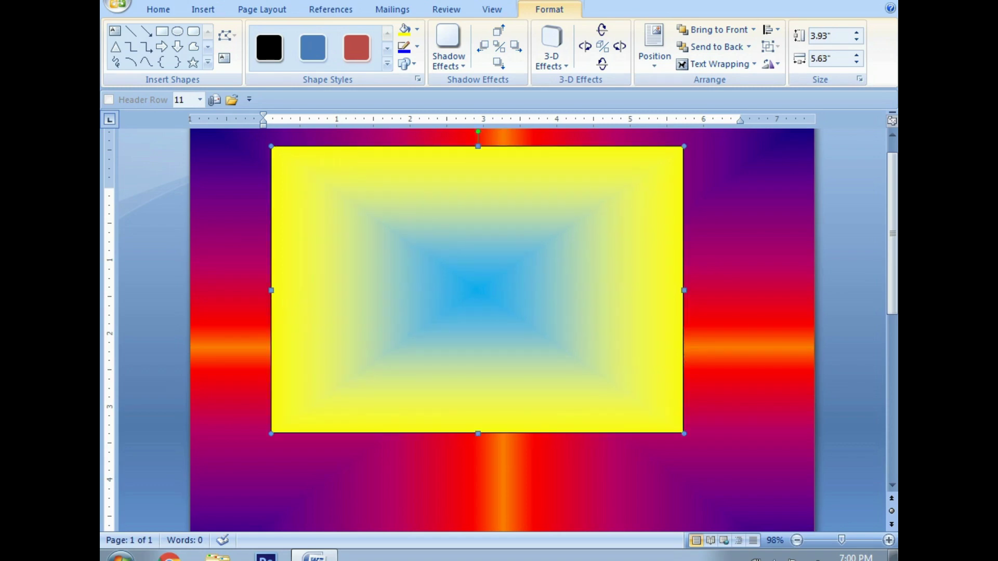
click(263, 193)
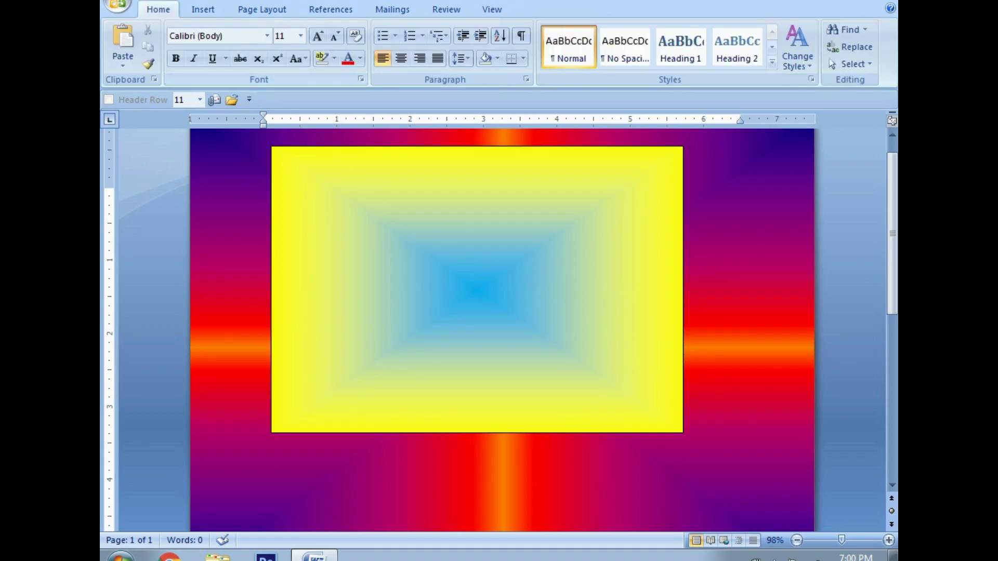
click(203, 9)
click(676, 47)
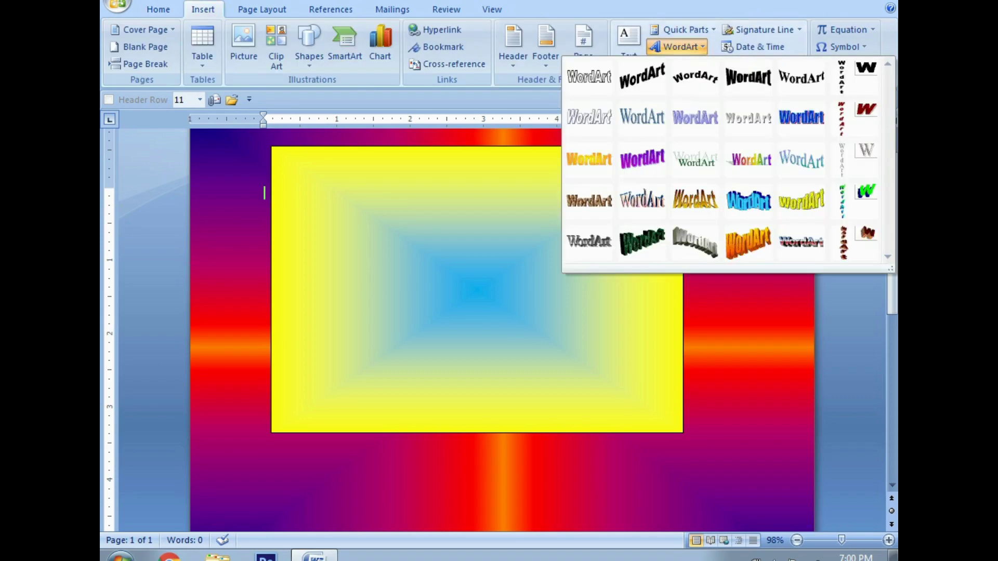
Step: Insert a first-row WordArt style and type the first word अनुपम over the placeholder
click(587, 74)
click(596, 213)
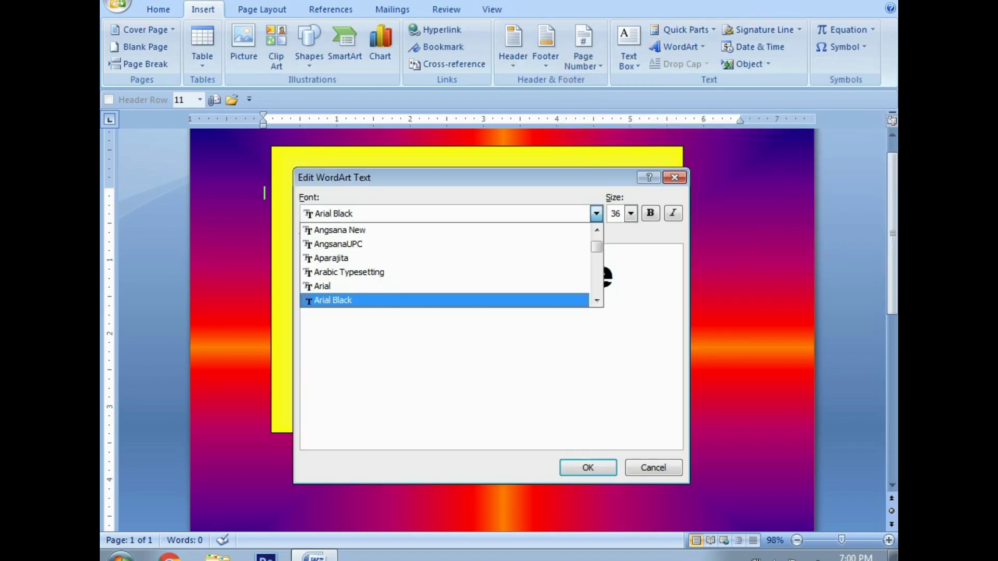
scroll(447, 265, up, 2)
scroll(446, 265, down, 2)
scroll(447, 265, down, 15)
click(338, 272)
click(543, 267)
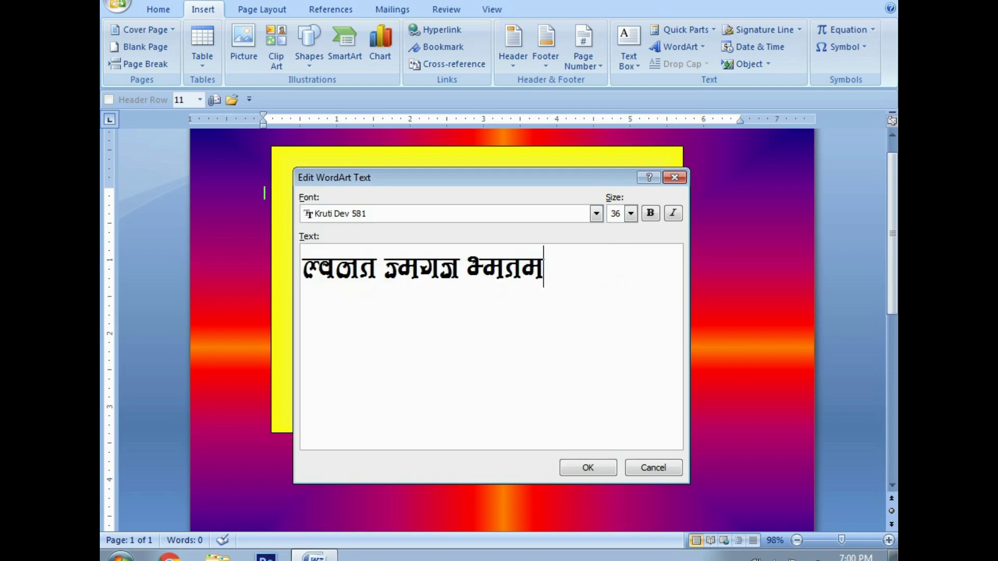
key(BackSpace)
key(BackSpace)
key(BackSpace)
key(BackSpace)
key(BackSpace)
key(BackSpace)
key(BackSpace)
key(BackSpace)
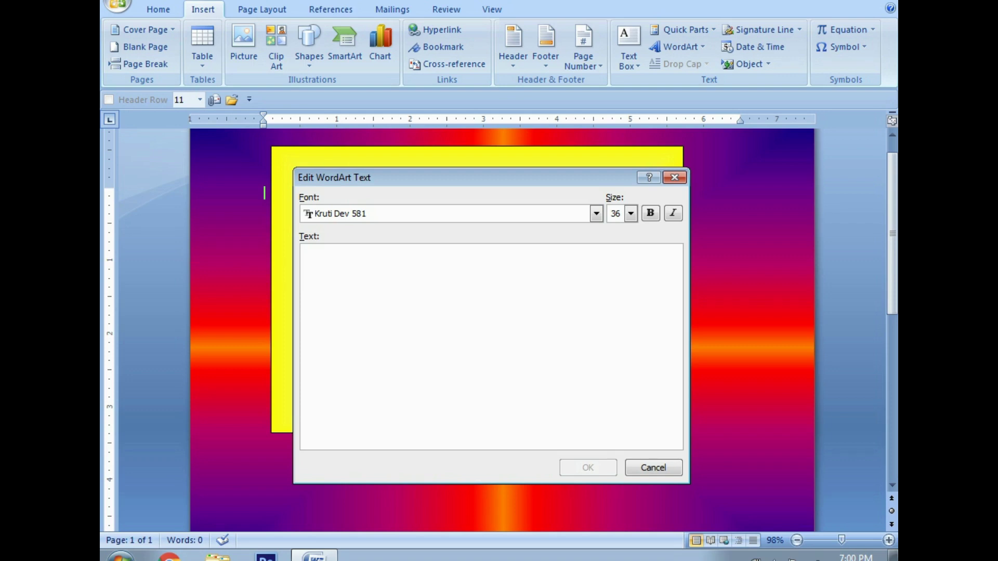
text(vtq)
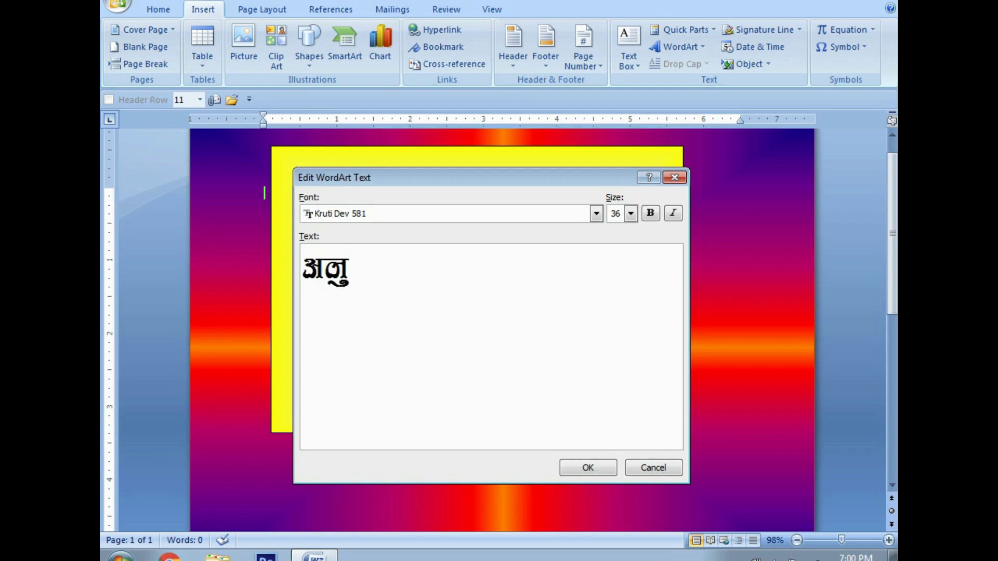
text(ie)
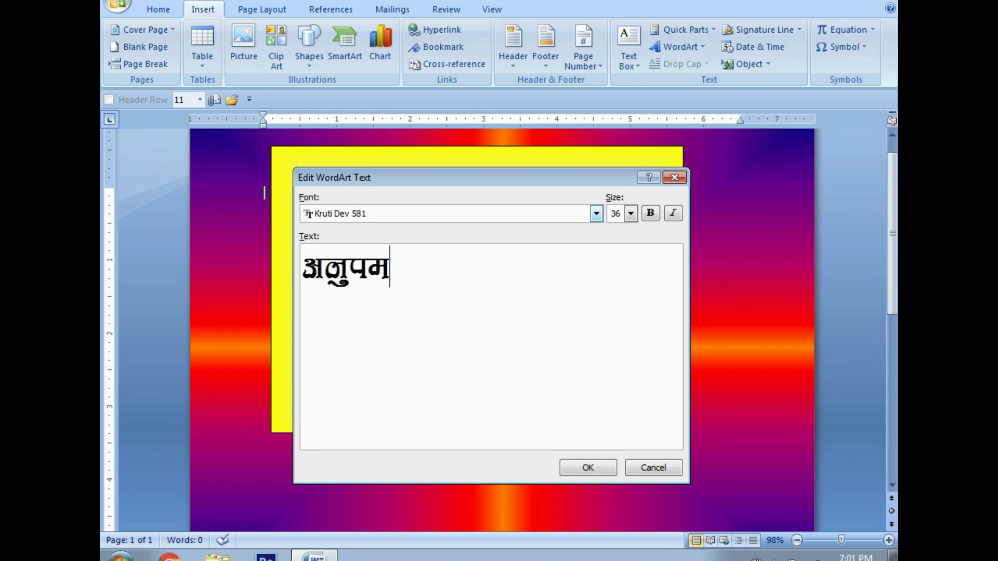
Step: Try several Kruti Dev fonts and settle on Kruti Dev 041 for the title
click(596, 213)
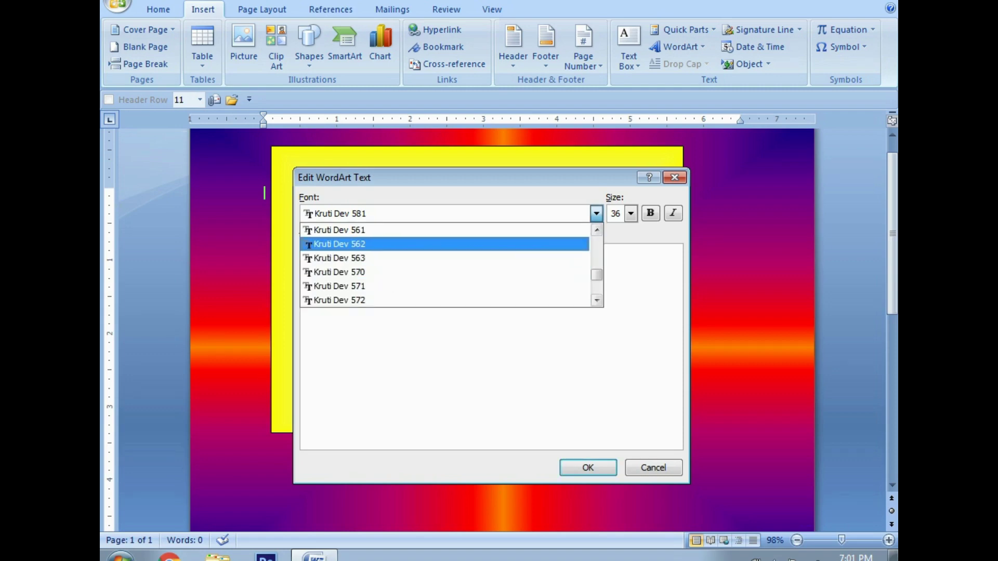
click(339, 244)
click(596, 213)
drag(596, 301, 596, 265)
click(340, 256)
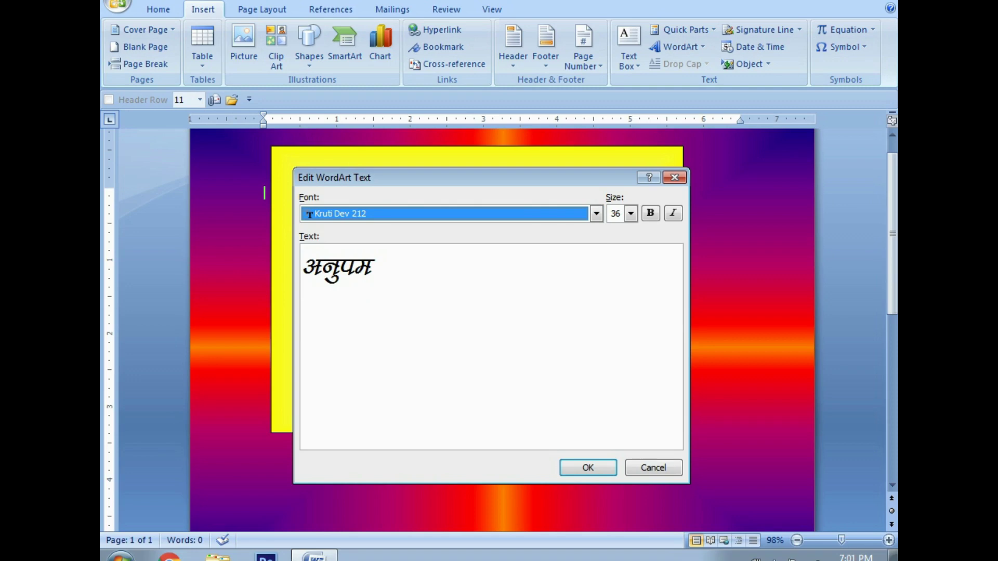
click(596, 213)
drag(596, 228, 596, 267)
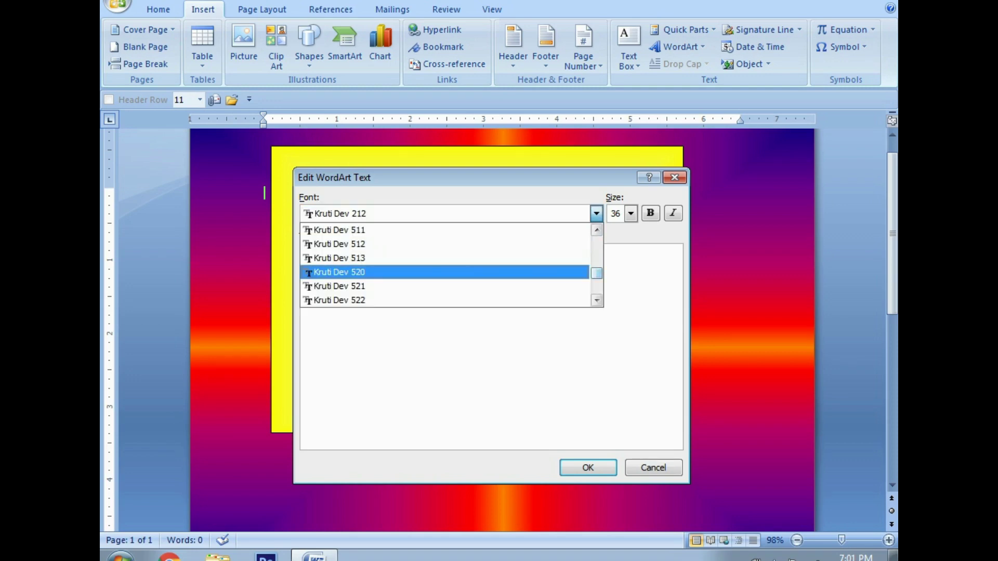
click(339, 258)
click(596, 213)
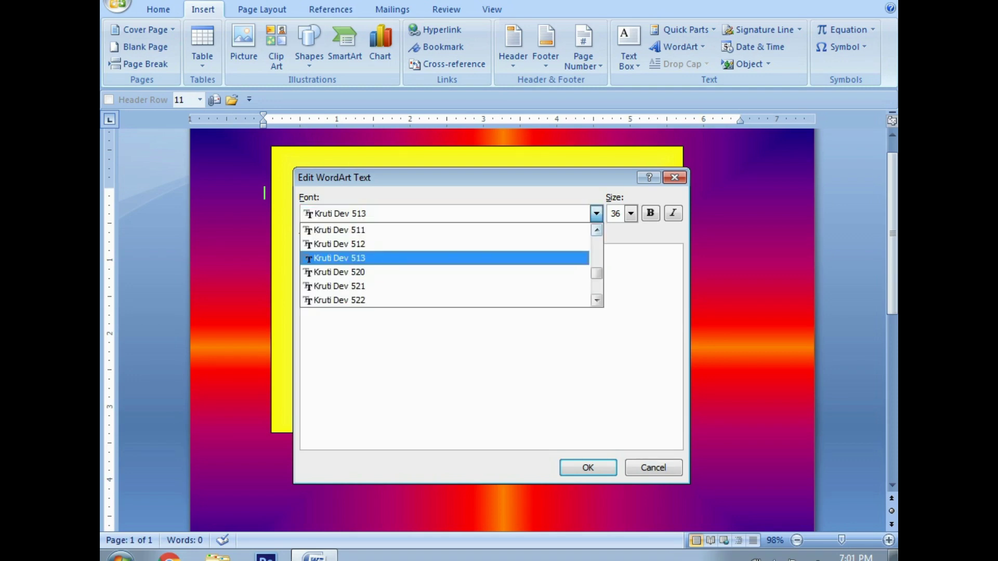
drag(595, 274, 596, 257)
click(339, 259)
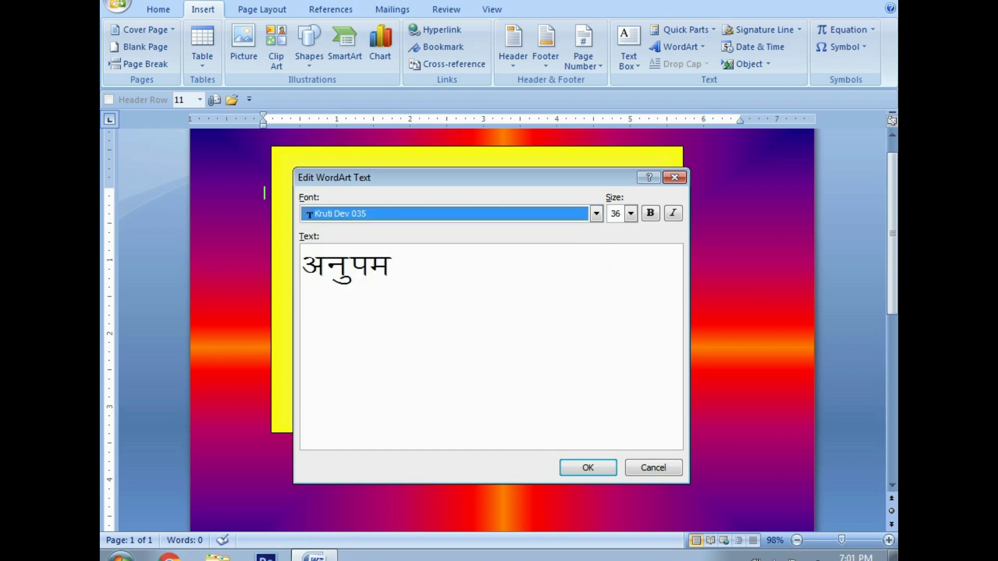
click(596, 213)
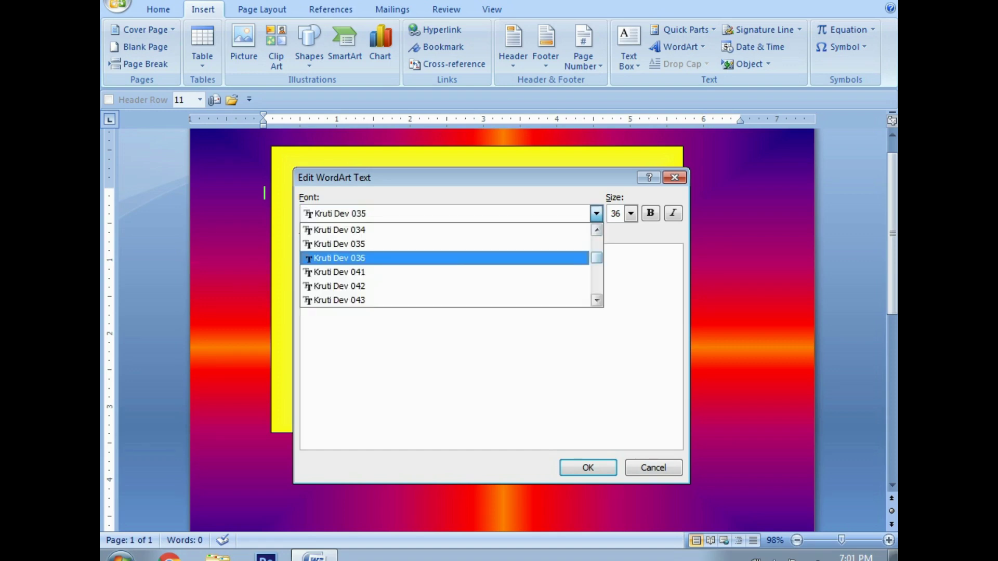
click(340, 283)
Step: Add the word सौंदर्य, make the title bold and place it on the page
click(387, 270)
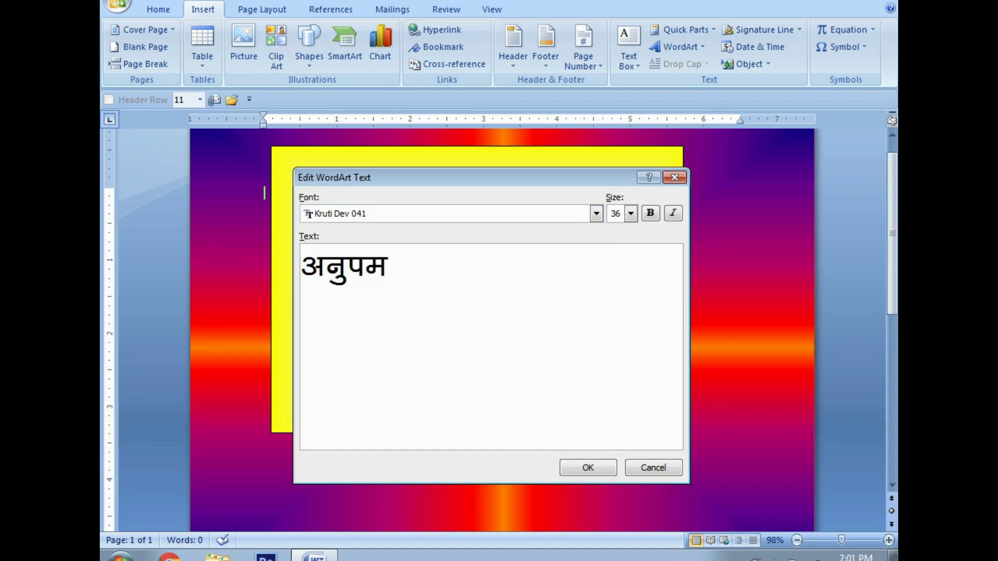
text(lks)
key(BackSpace)
text(San)
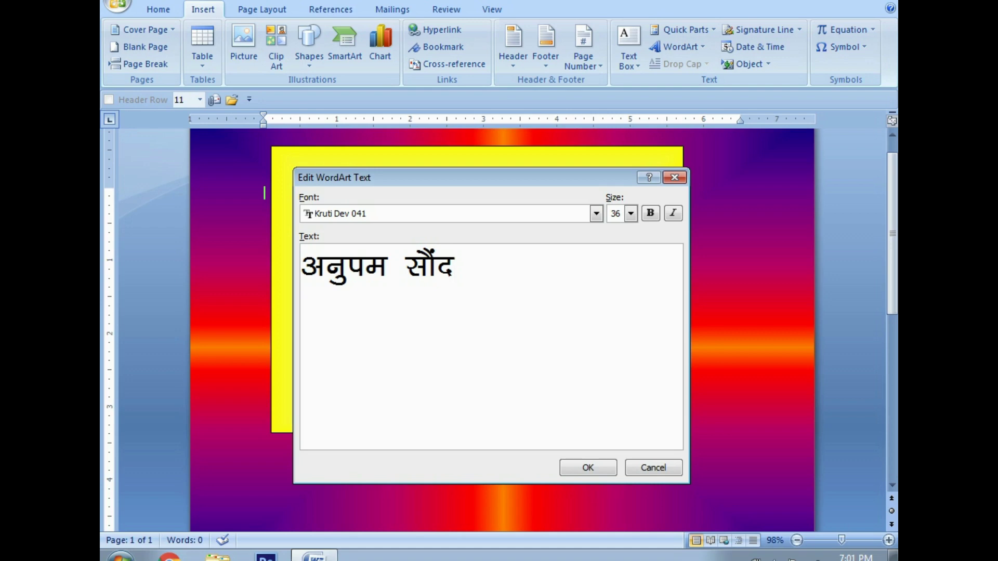
text(:)
key(BackSpace)
text(yZ)
click(650, 213)
click(650, 213)
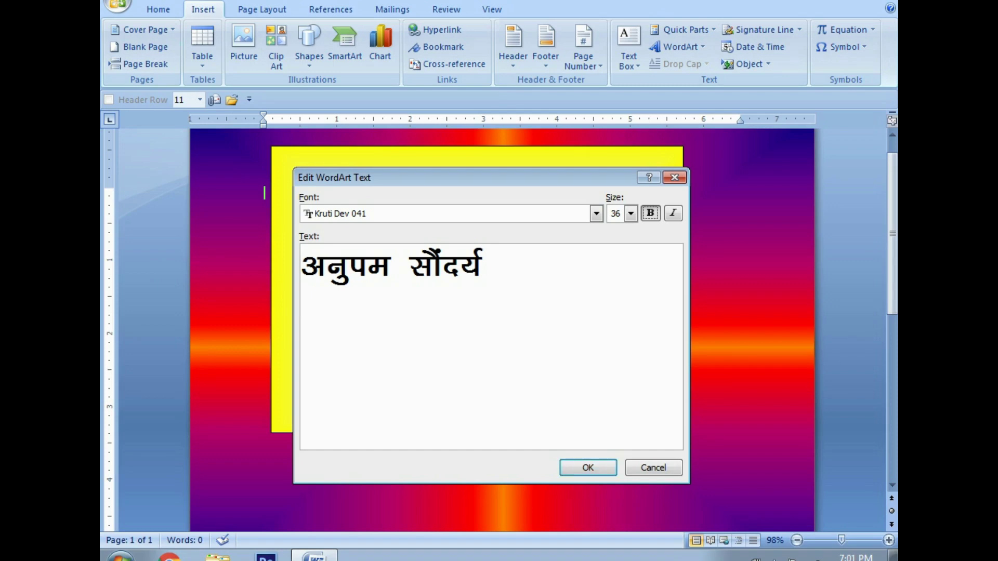
key(Return)
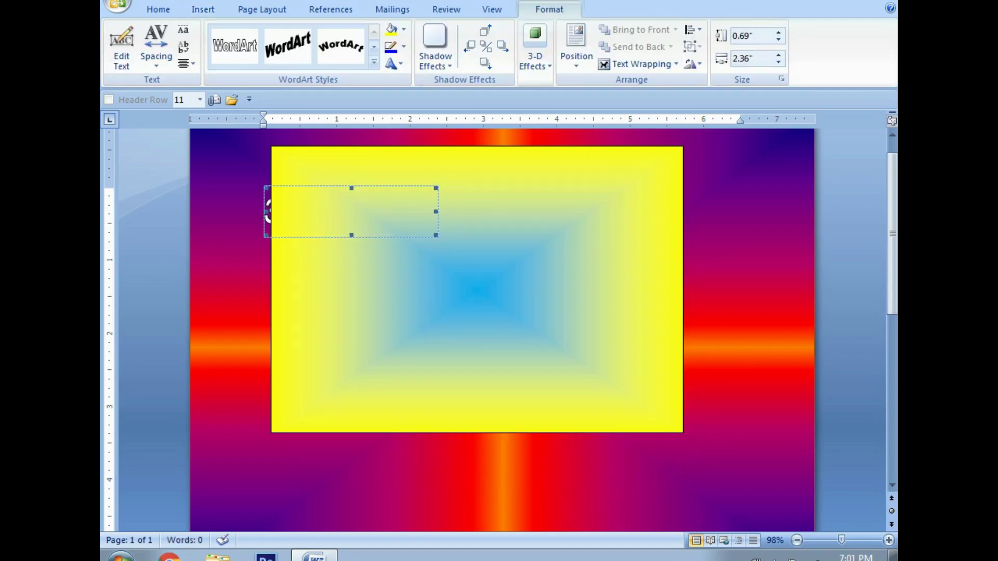
Step: Float the title in front of text and give it a perspective 3-D style
click(638, 63)
click(640, 151)
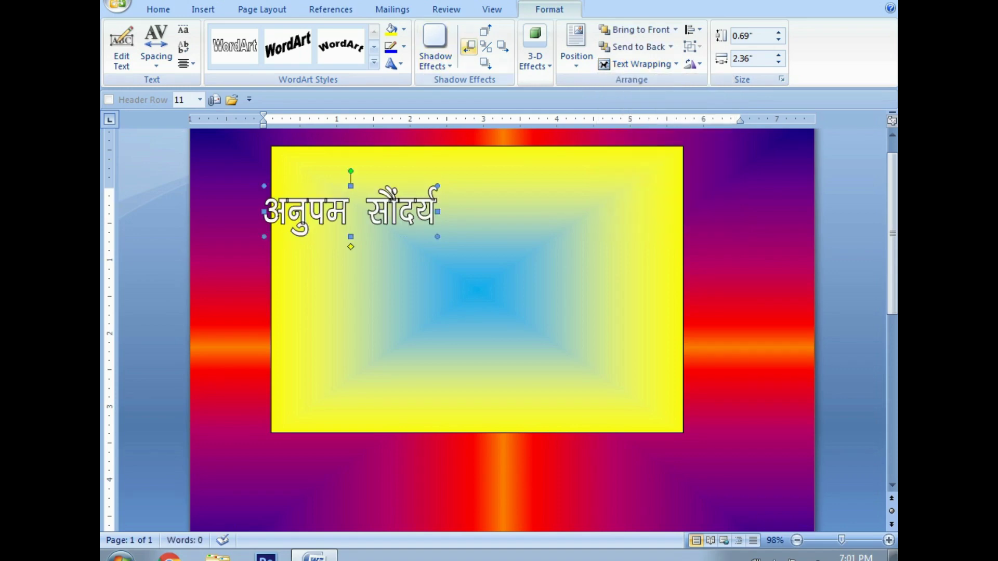
click(534, 60)
click(538, 128)
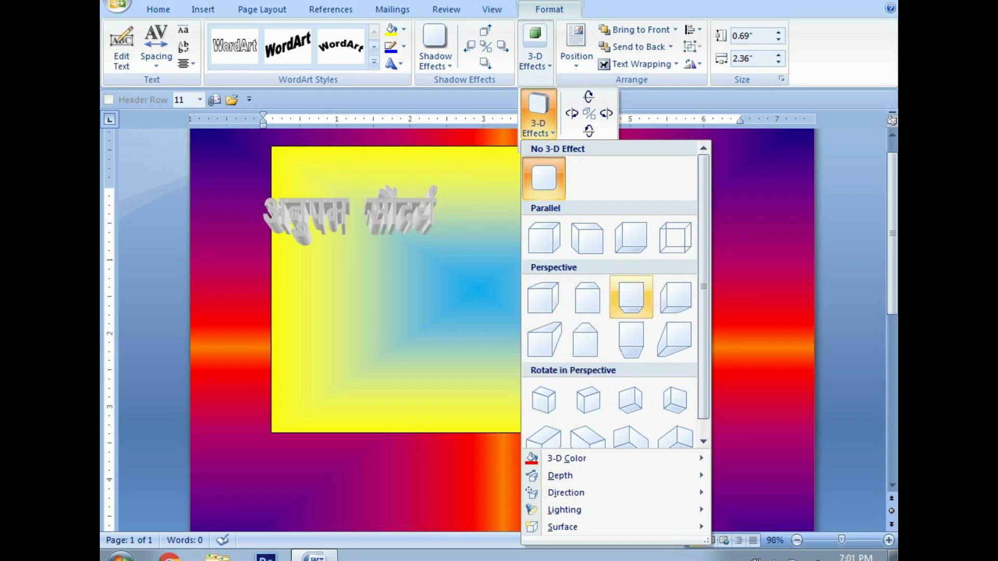
click(631, 297)
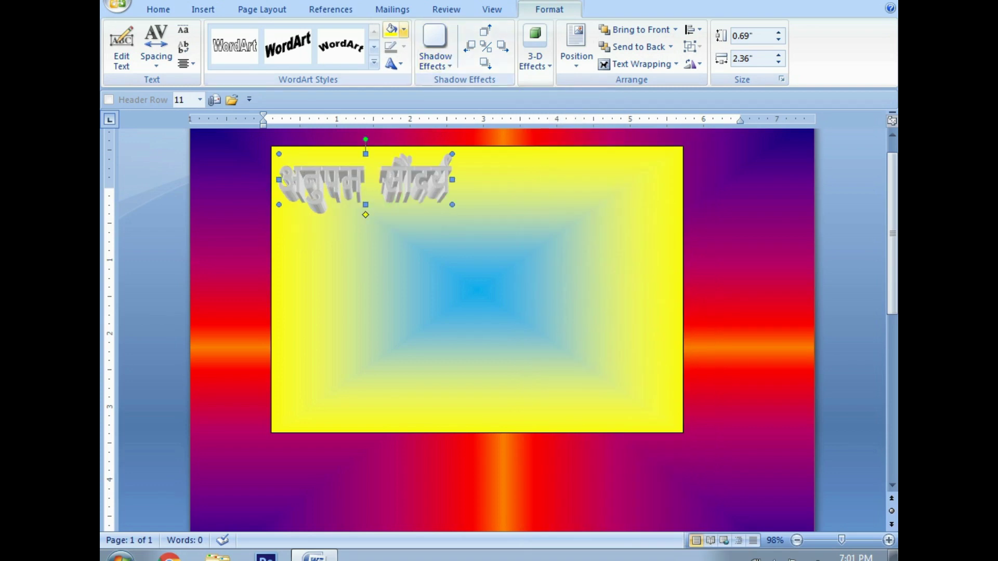
Step: Fill the title black and review its 3-D extrusion colour choices
click(403, 29)
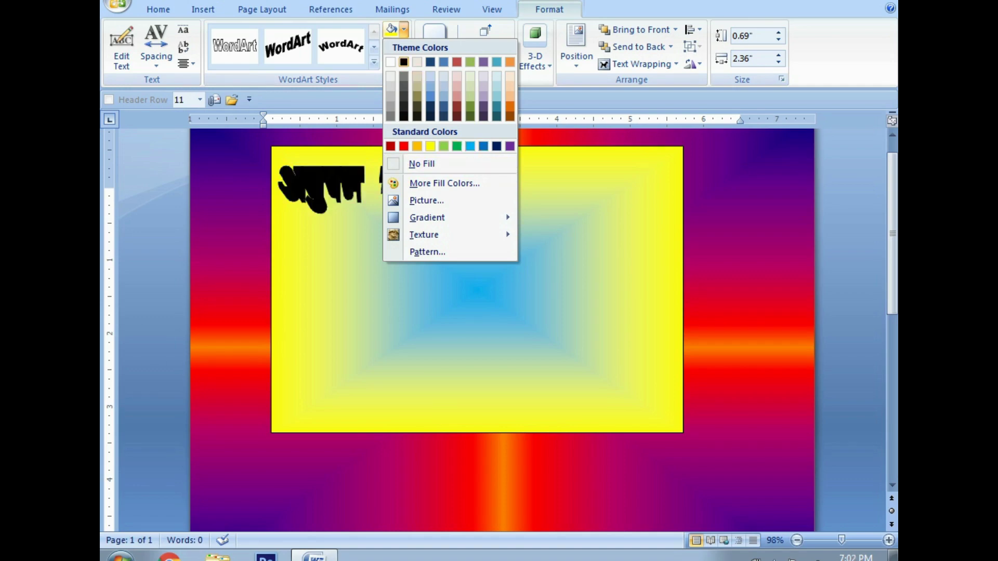
click(403, 61)
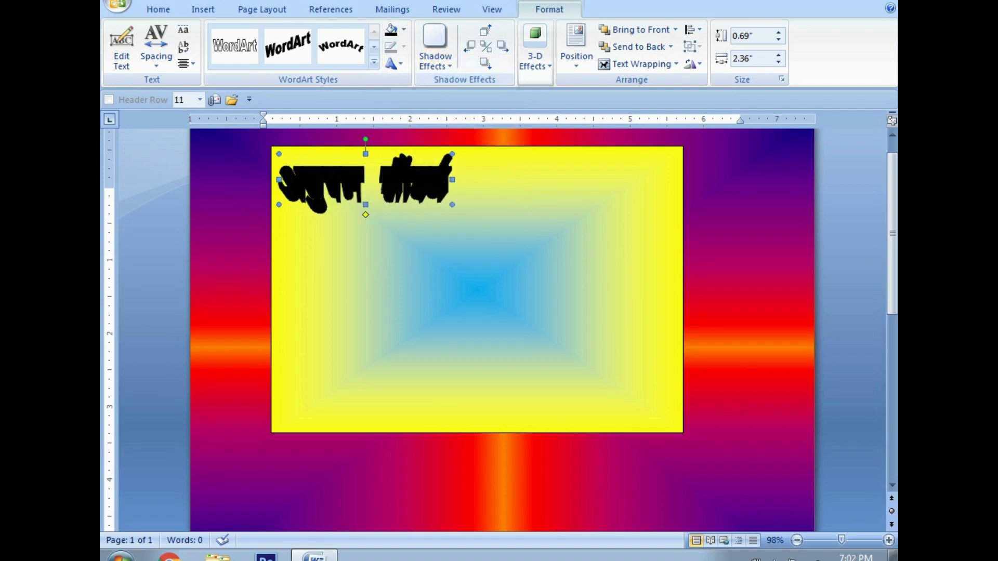
click(535, 57)
click(538, 114)
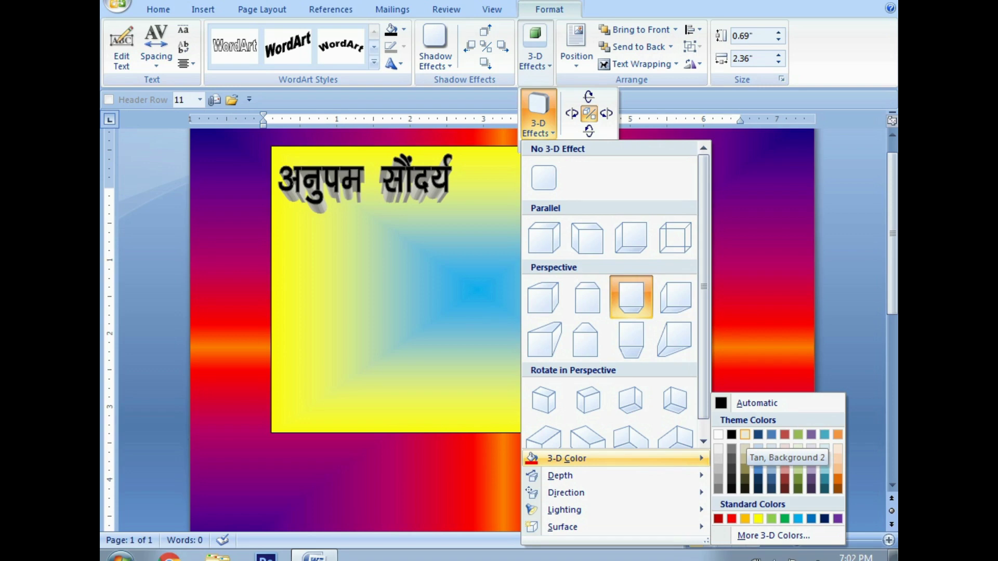
click(745, 434)
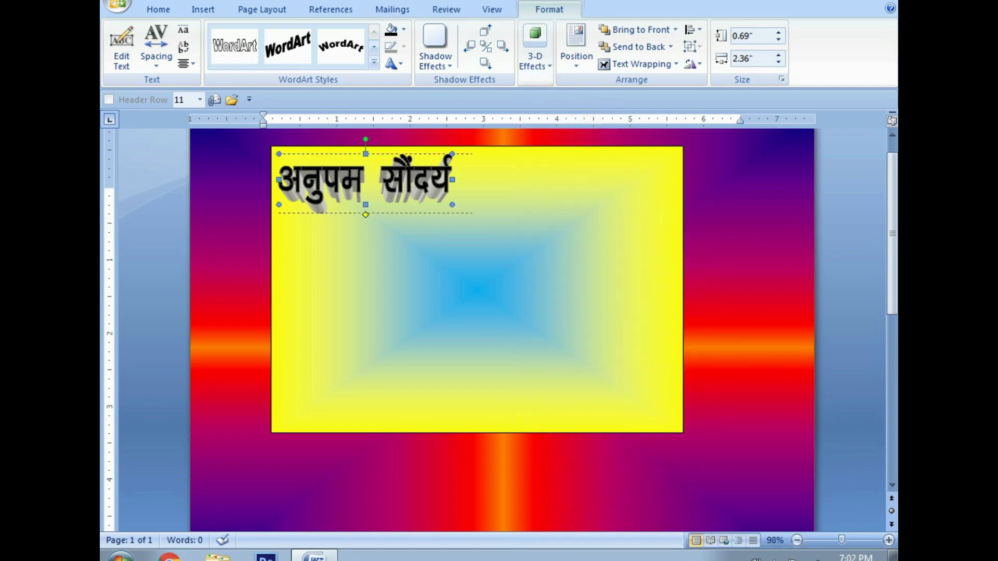
Step: Resize the title to 1.44 by 3.34 inches and nudge it slightly right and down
drag(452, 205, 493, 231)
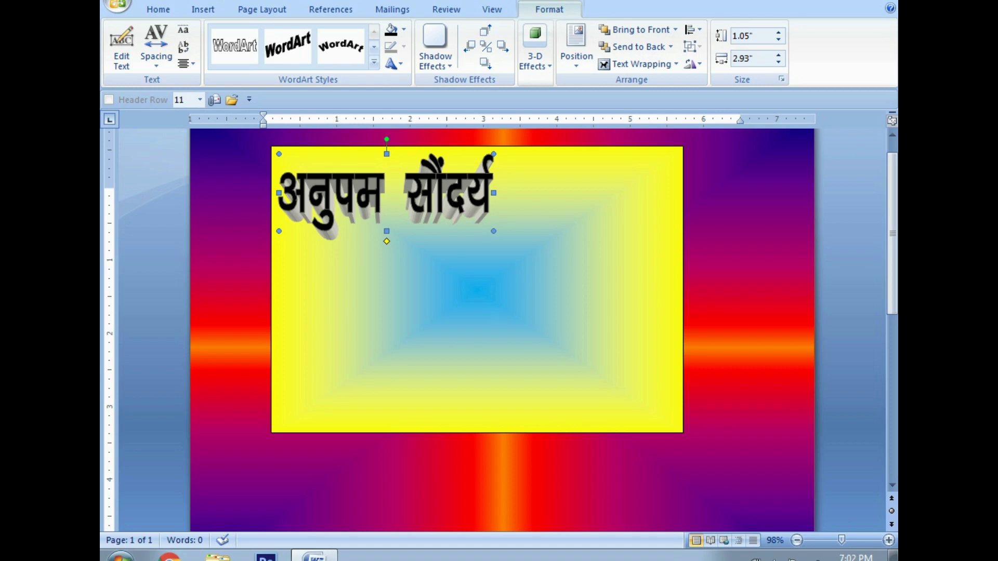
drag(279, 154, 271, 146)
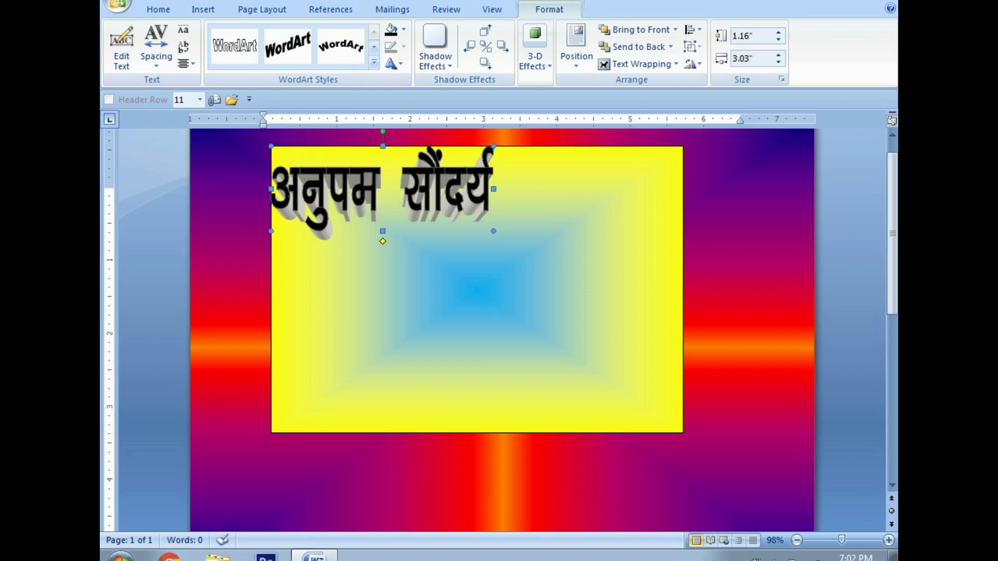
drag(493, 231, 516, 251)
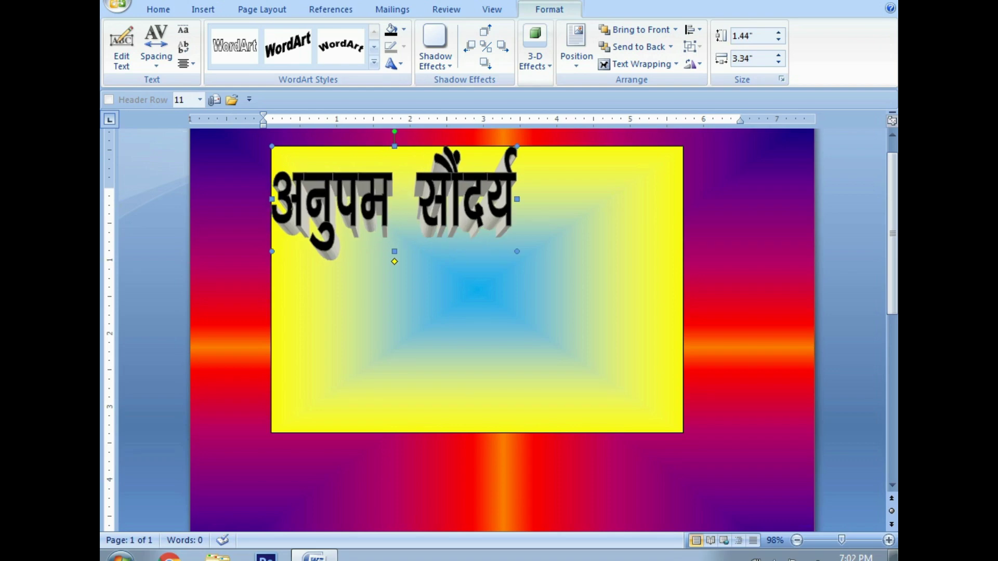
key(Right)
key(Down)
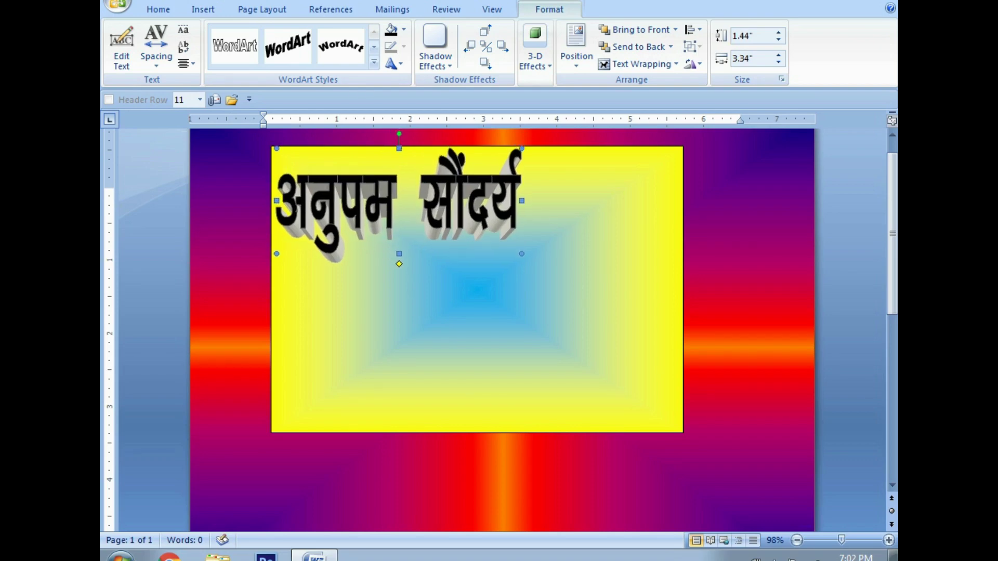
key(Escape)
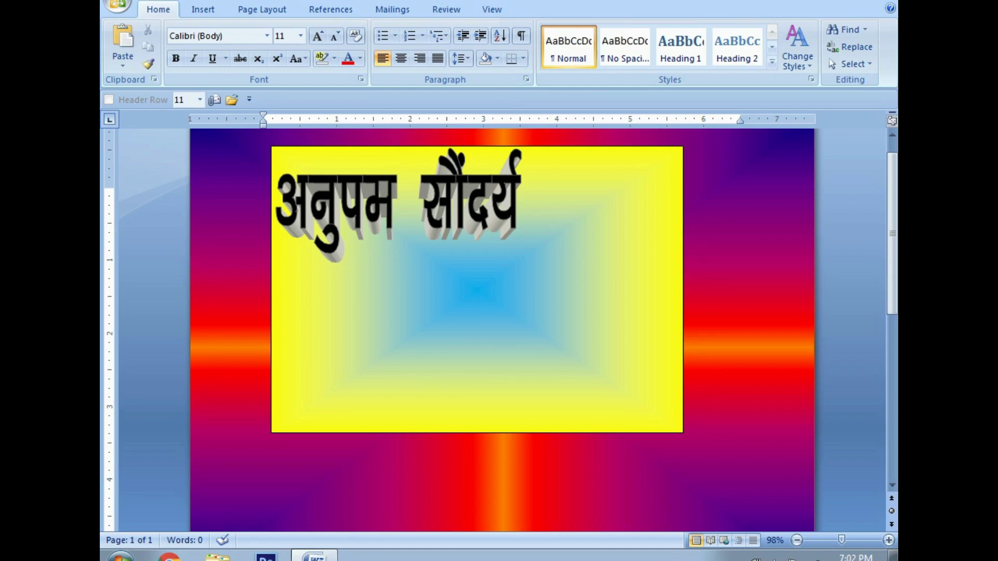
Step: Insert a new first-style WordArt set in the Kruti Dev 014 font
click(203, 9)
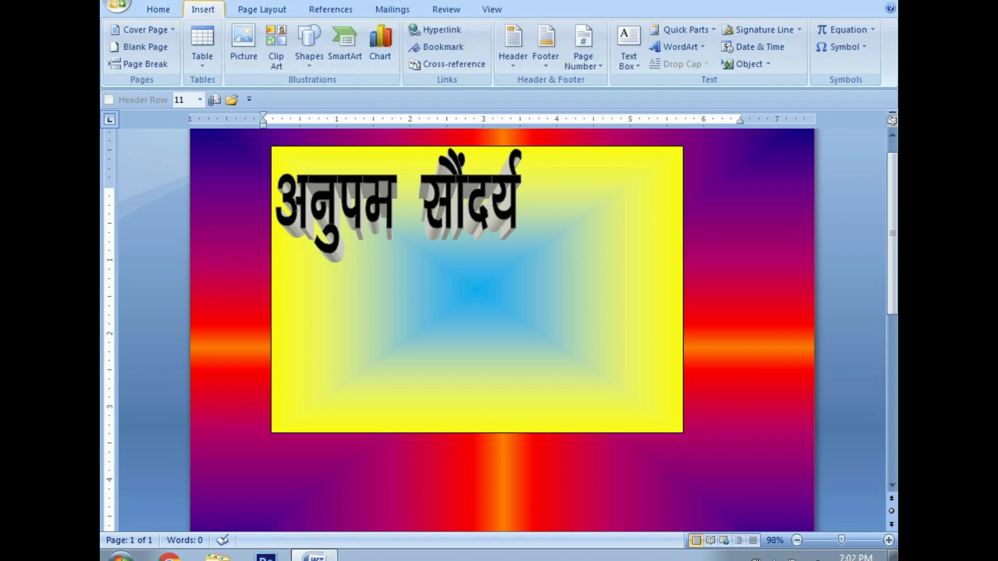
click(675, 46)
click(585, 77)
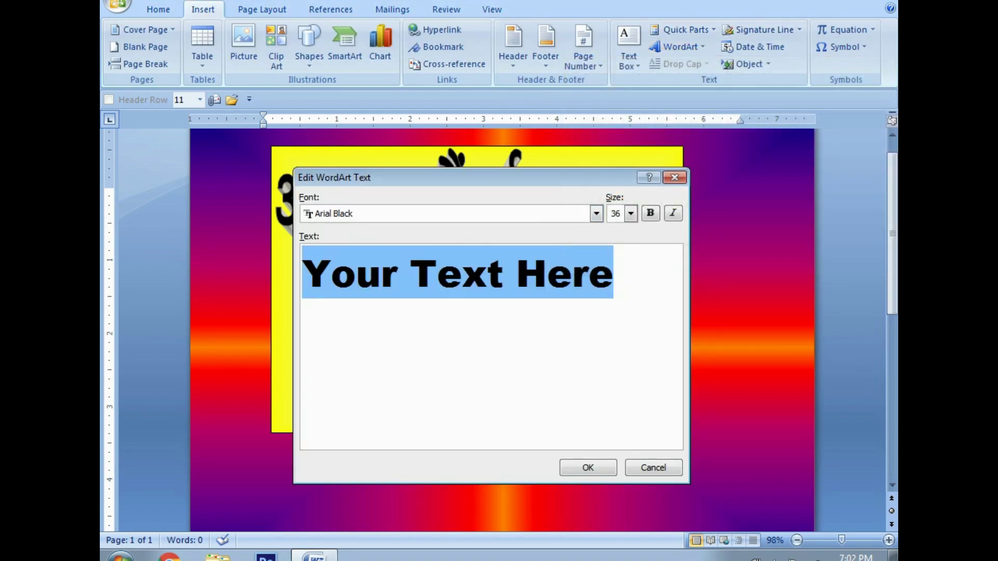
click(596, 213)
drag(596, 232, 596, 260)
click(338, 230)
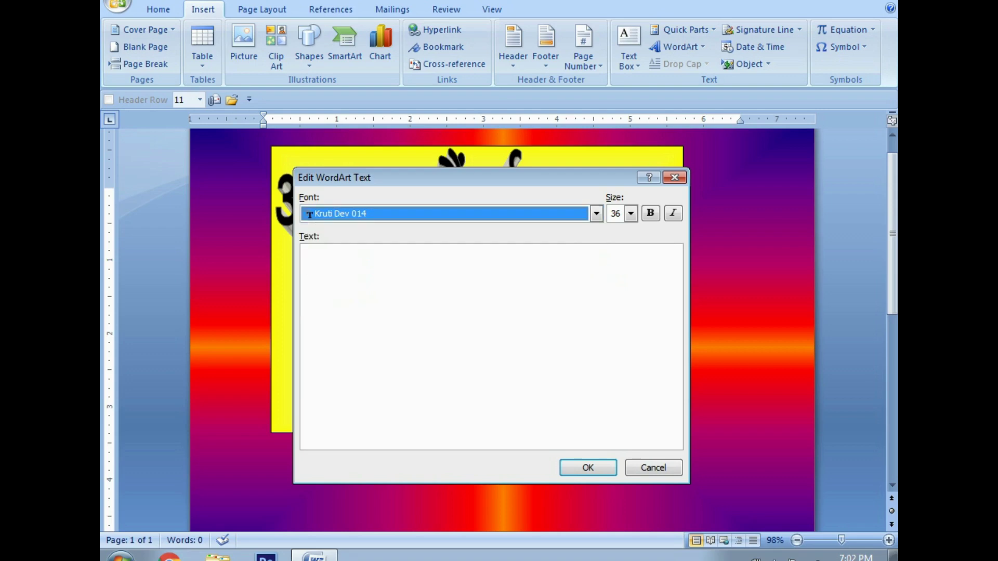
Step: Replace the placeholder with the address बाईपास रोड, नरही (नगर उँटारी)
click(483, 266)
key(BackSpace)
key(BackSpace)
key(BackSpace)
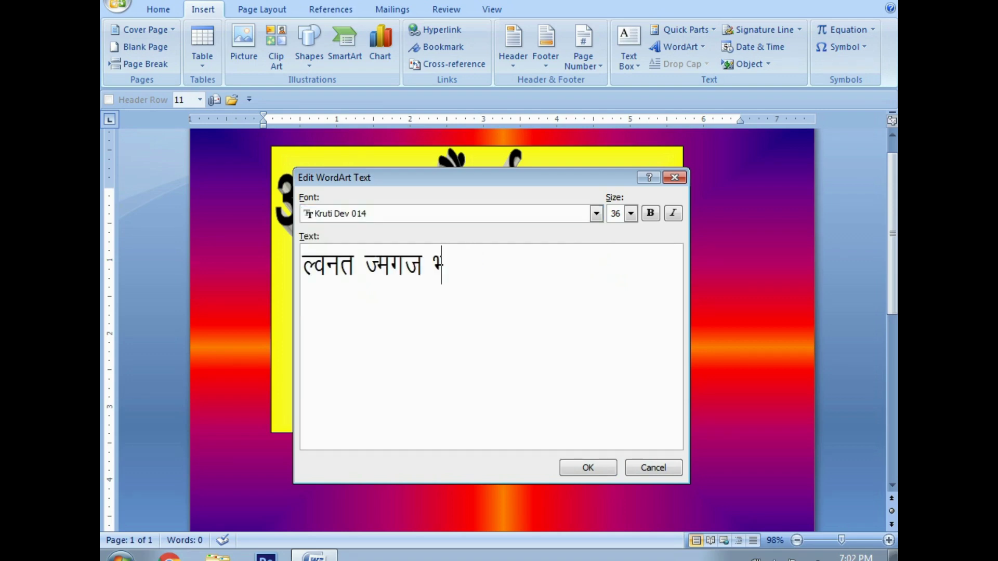
key(BackSpace)
key(BackSpace)
key(BackSpace)
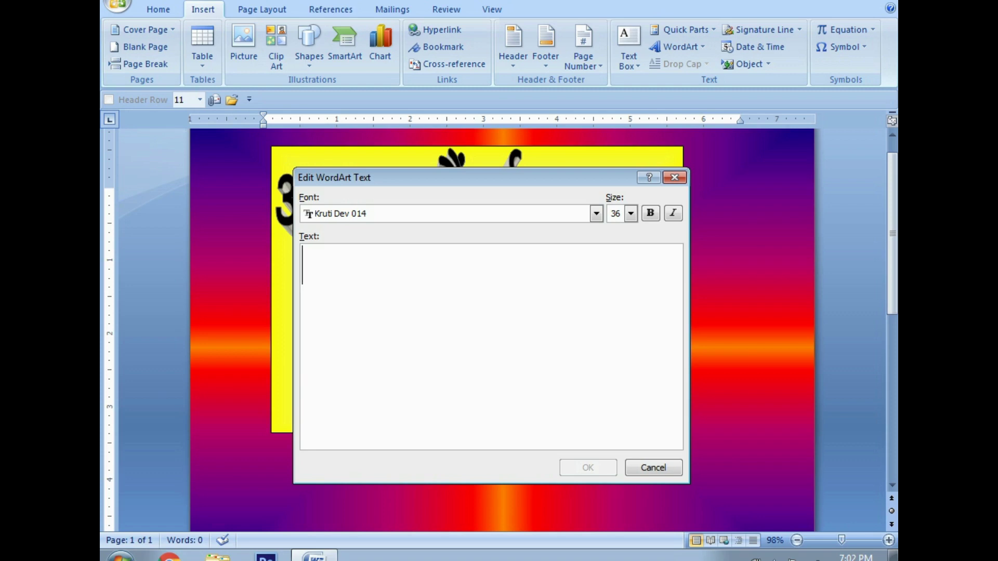
text(b)
key(BackSpace)
text(ck)
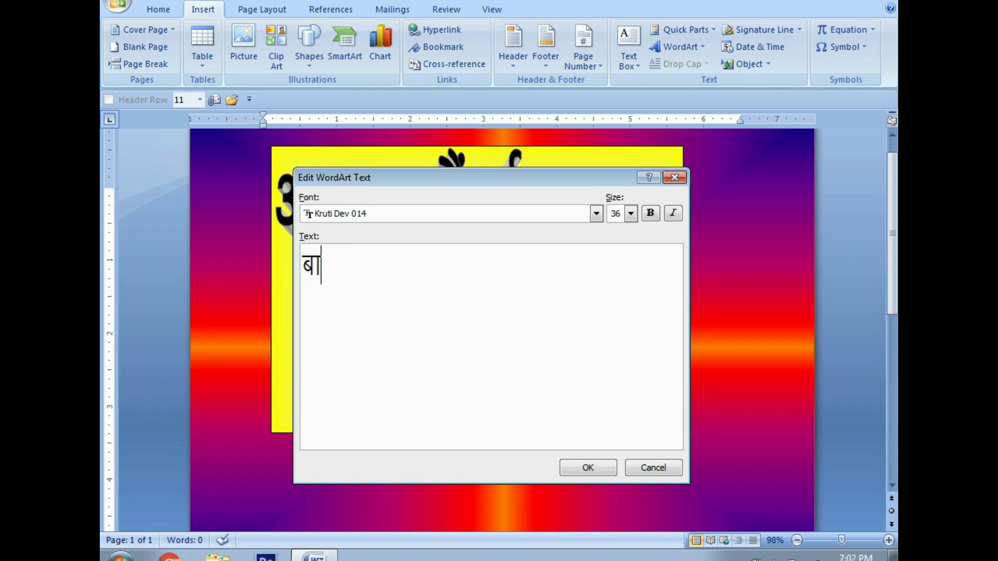
text(bZ)
key(BackSpace)
text(Zikl jks)
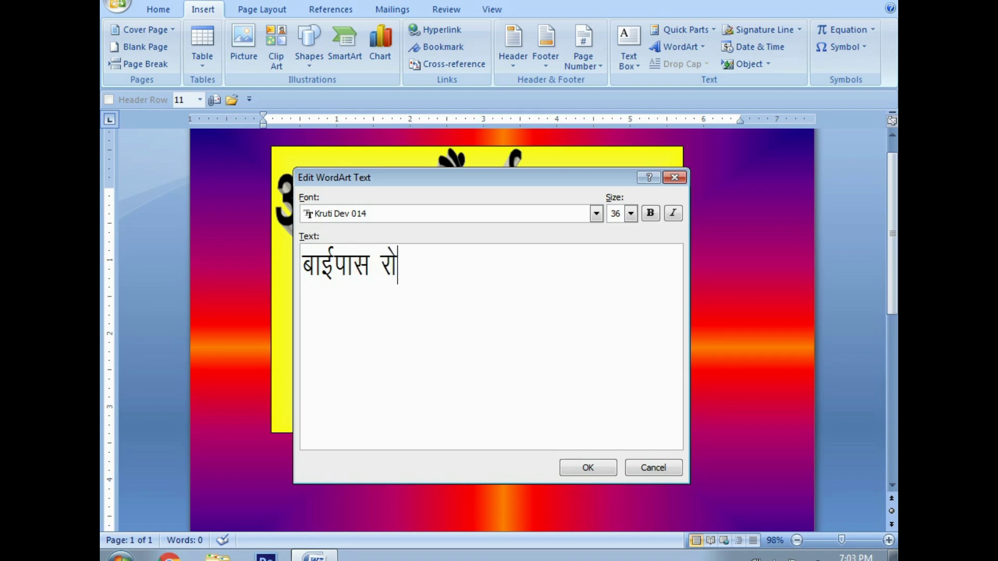
text(M)
text(, )
text(ujgh )
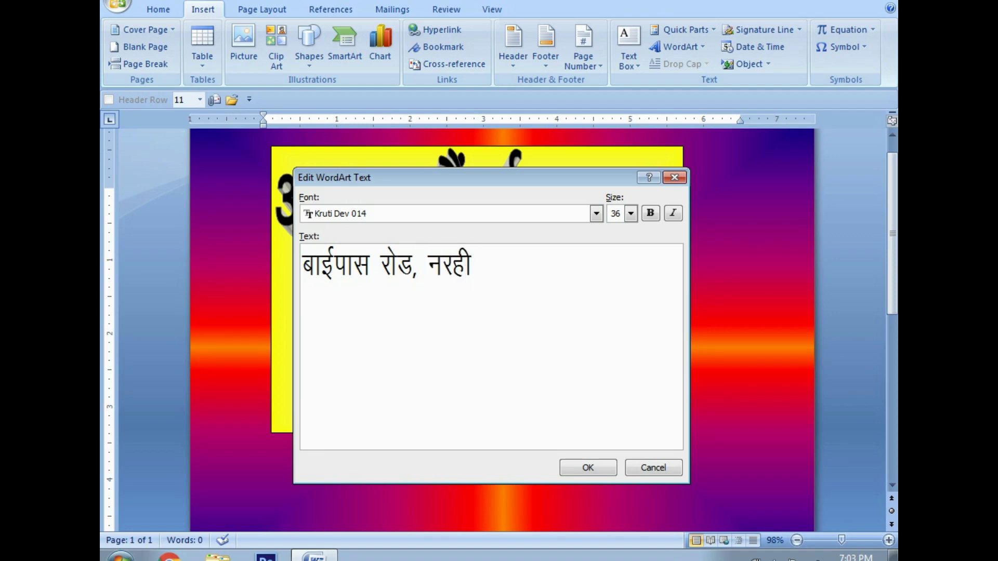
text(¼)
text(½)
key(Left)
text(uxj m)
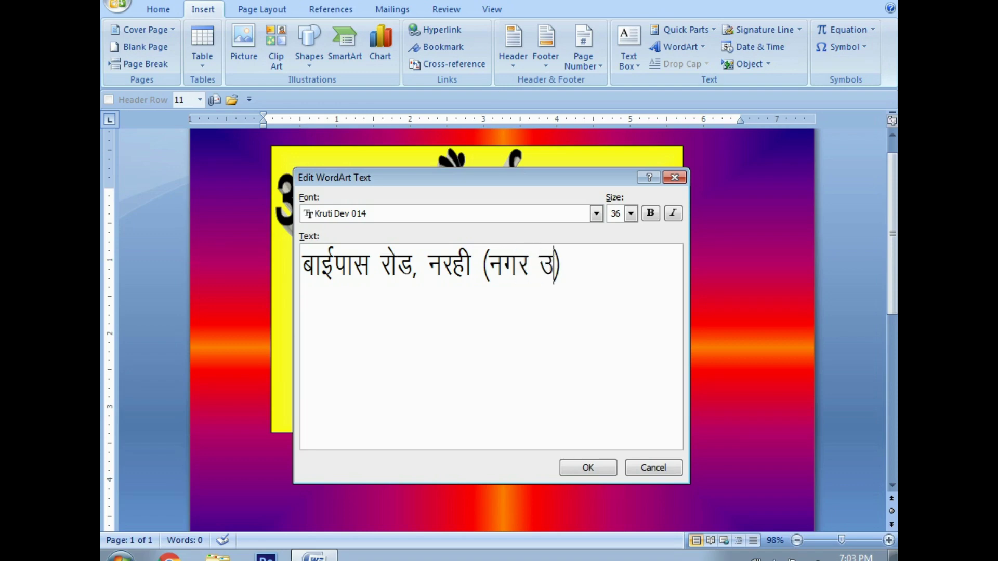
text(¡)
text(Vkj)
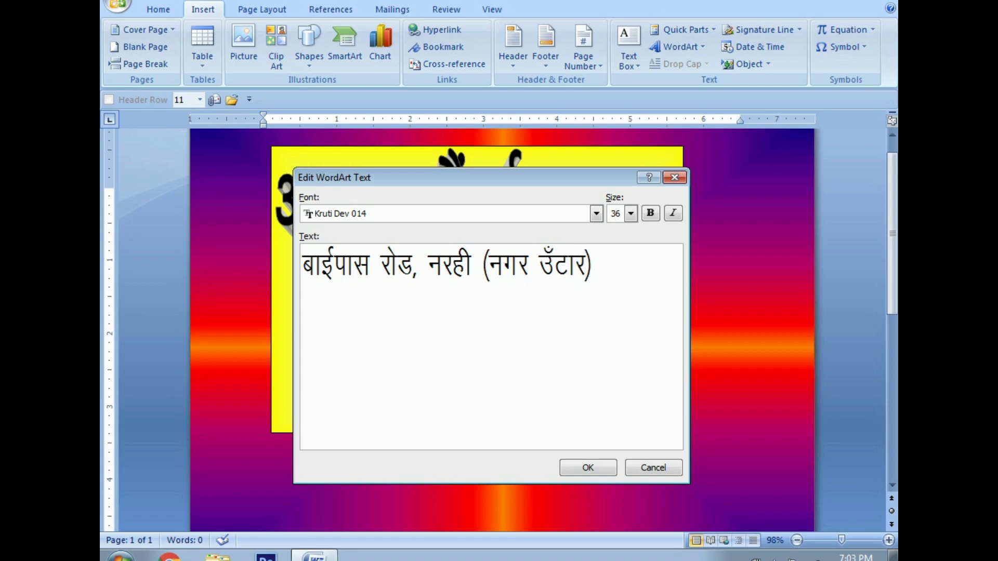
text(h)
key(Return)
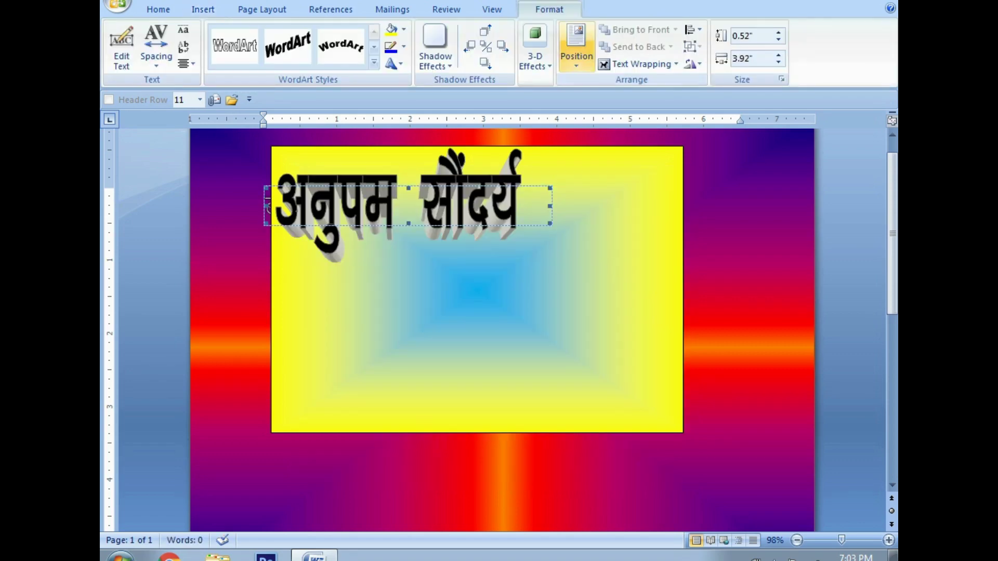
Step: Float the address WordArt in front of text and move it below the title
click(639, 64)
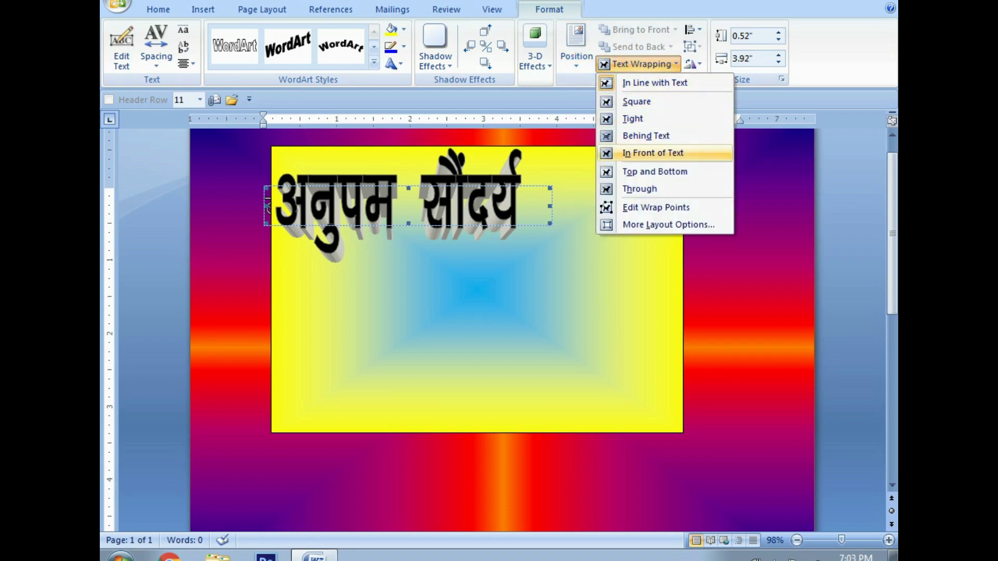
click(642, 153)
drag(407, 205, 426, 277)
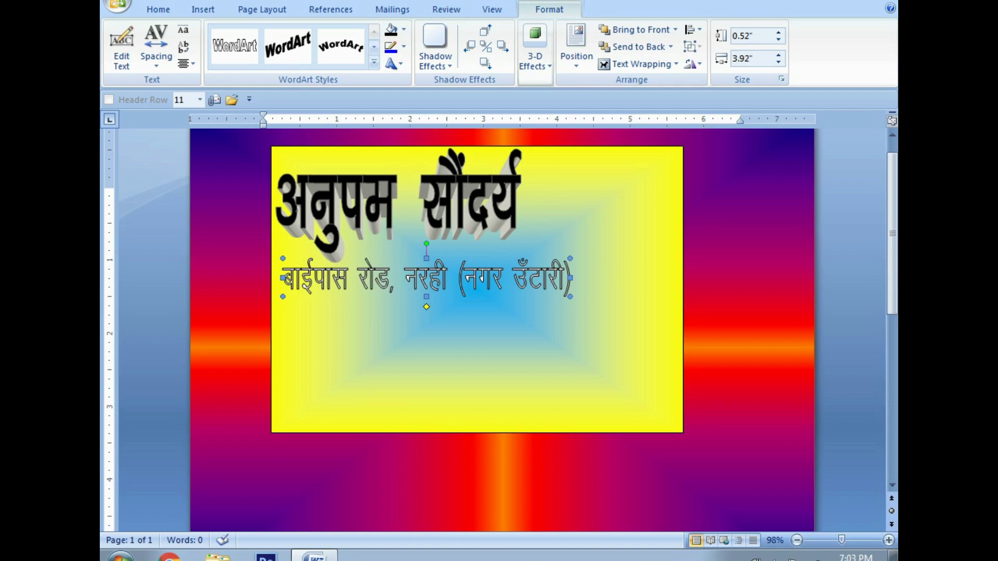
Step: Give the address a parallel 3-D style and a dark blue fill
click(534, 52)
click(539, 114)
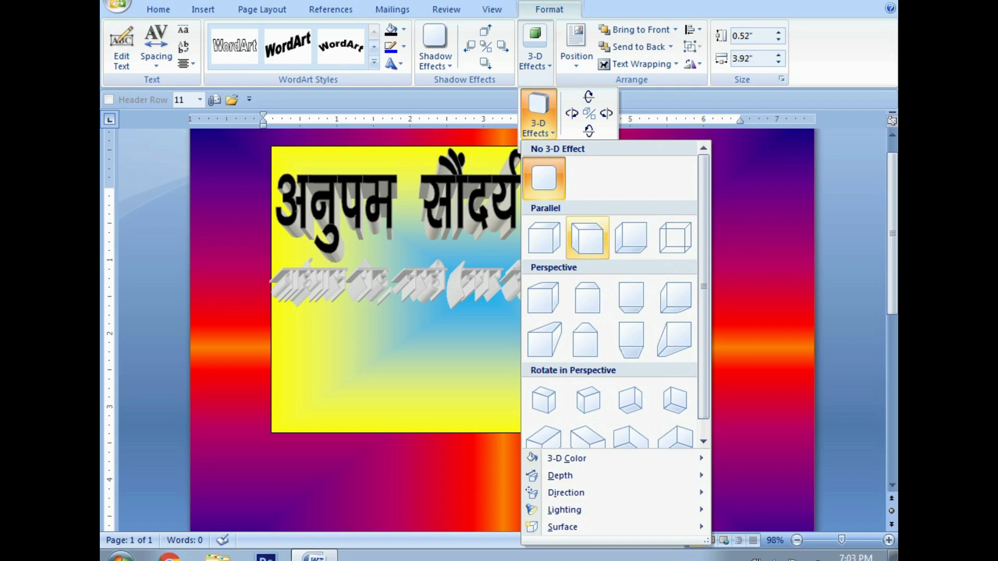
click(587, 237)
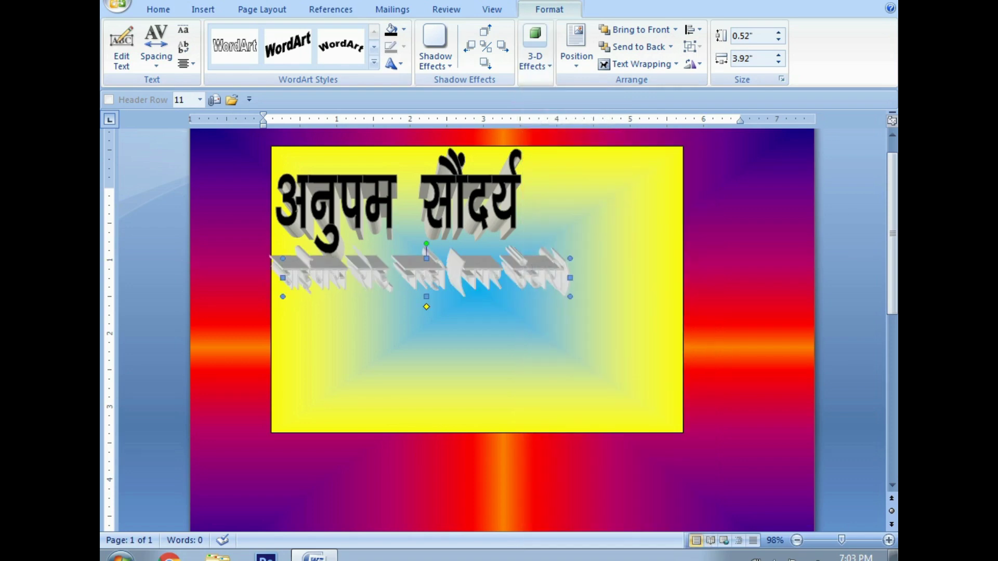
click(404, 30)
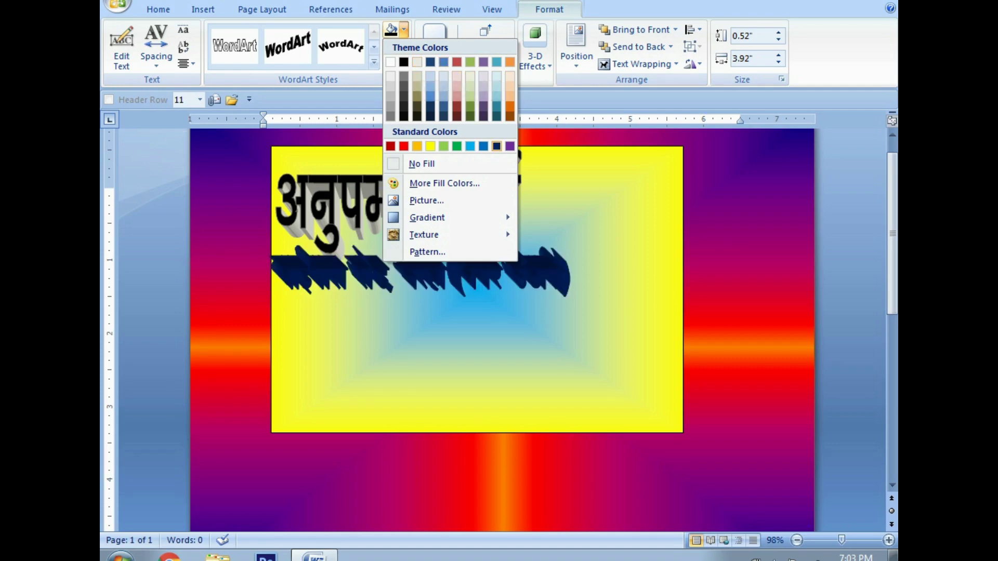
click(496, 146)
click(535, 52)
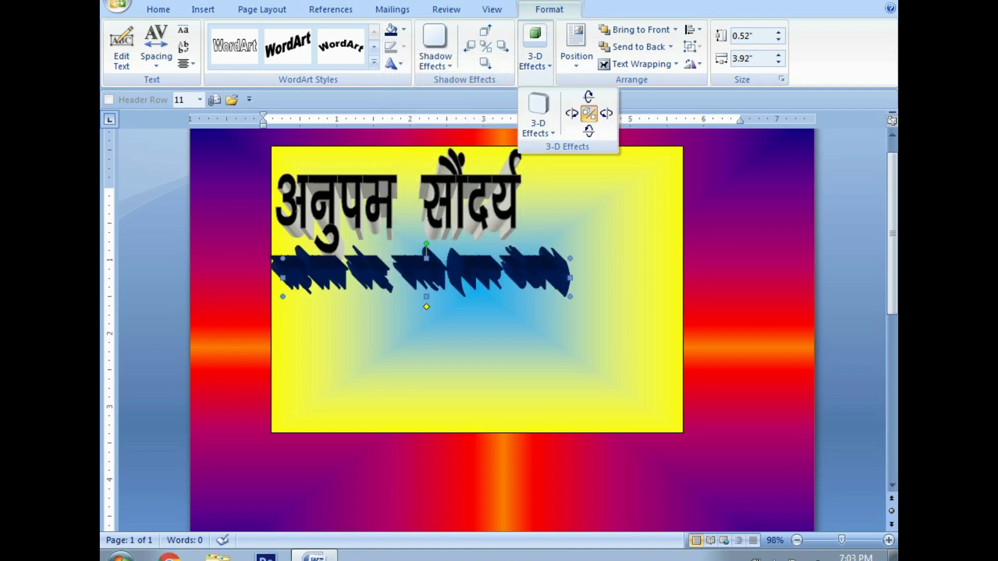
Step: Make the address extrusion light beige and shrink the WordArt to 2.73 by 0.34 inches
click(538, 114)
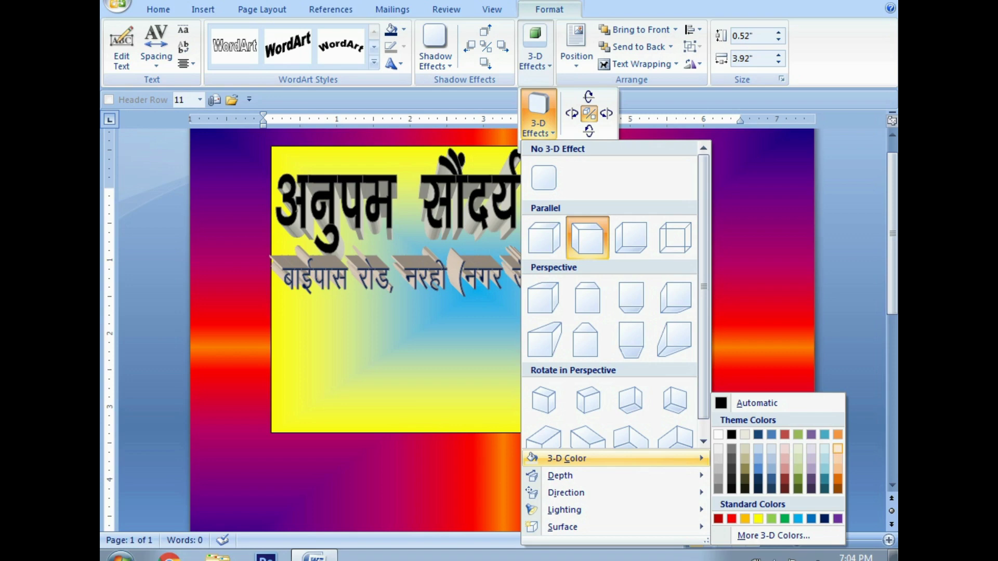
click(838, 449)
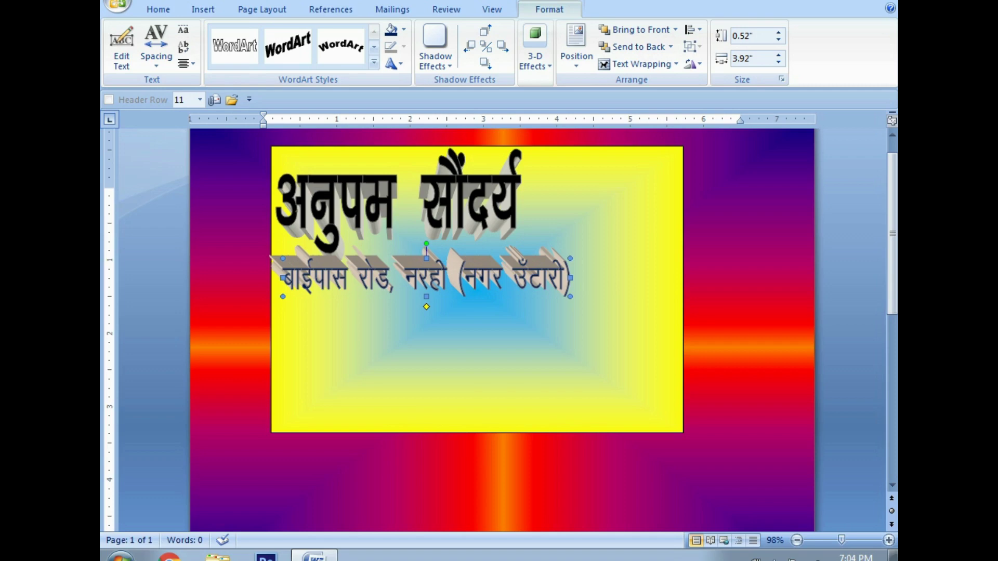
drag(570, 277, 483, 277)
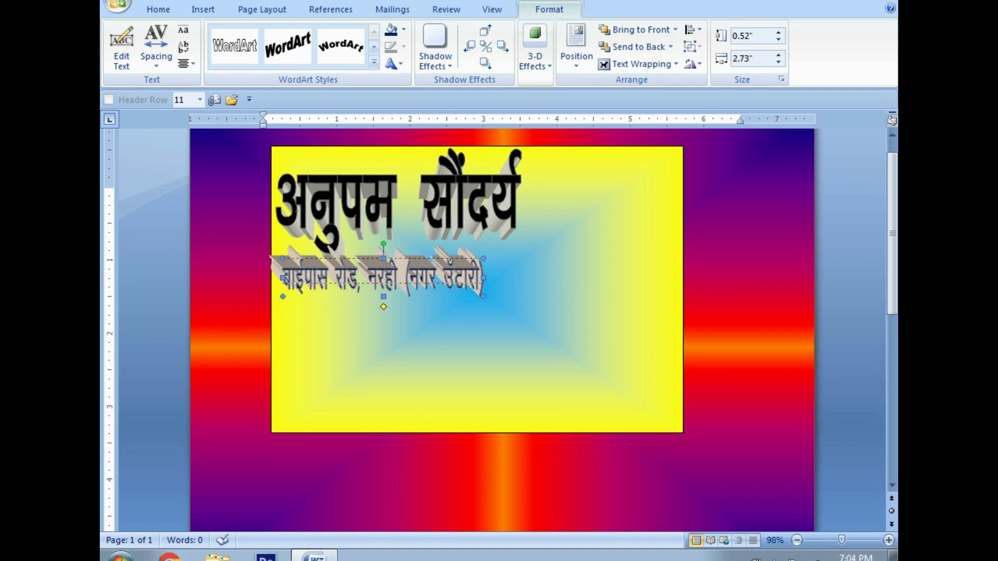
drag(383, 283, 383, 283)
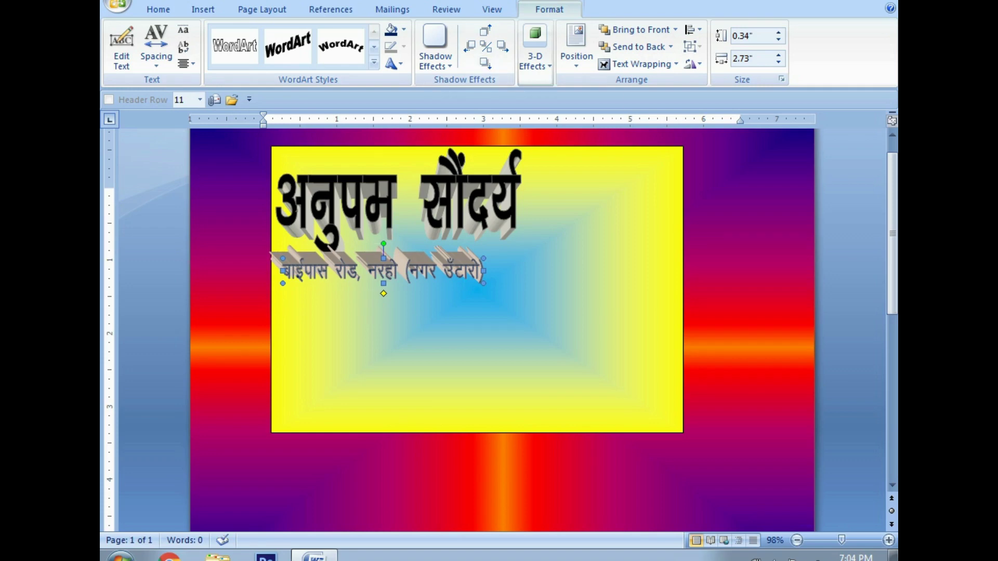
Step: Fill the address text red and set its 3-D extrusion to orange-brown
click(534, 52)
click(537, 125)
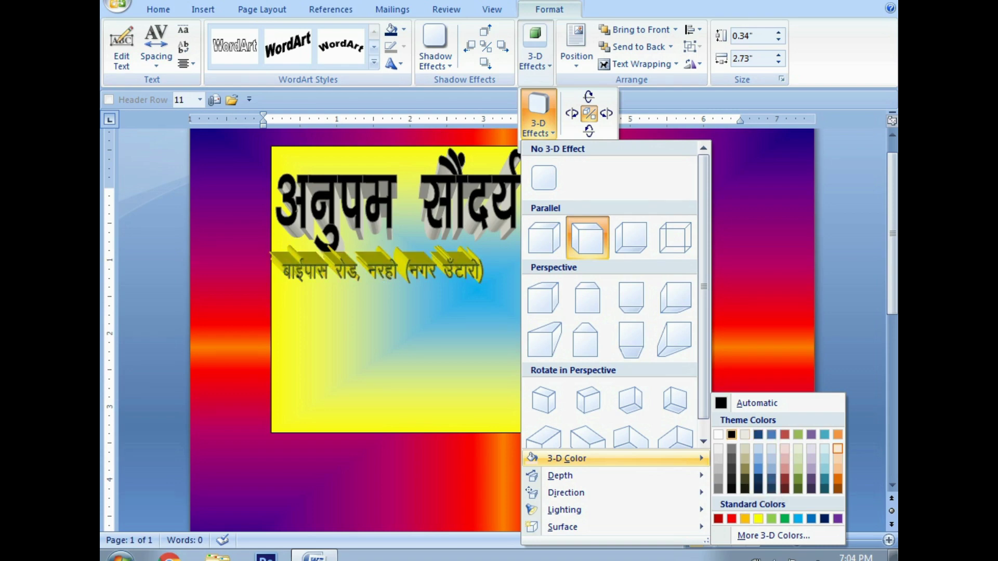
click(731, 436)
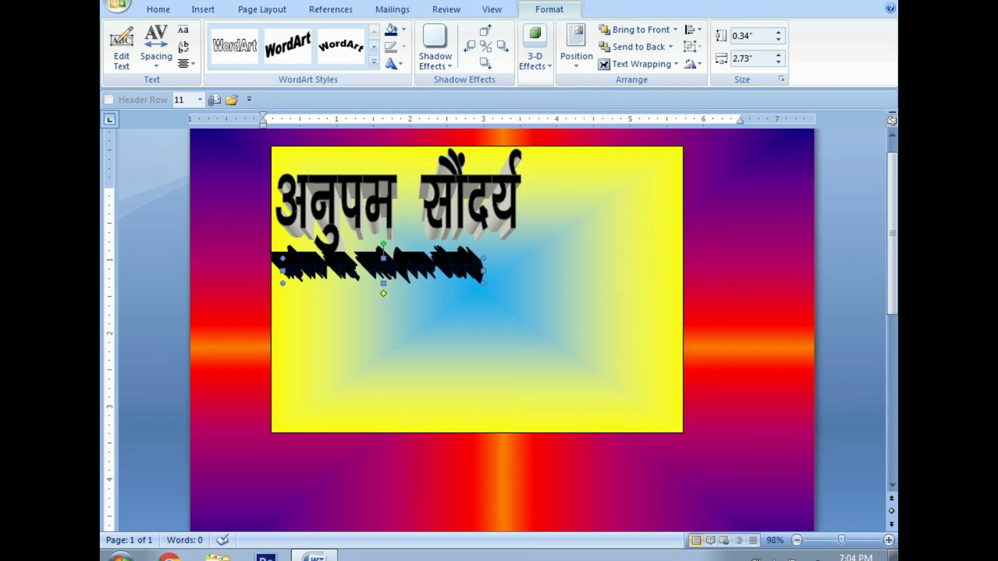
click(404, 30)
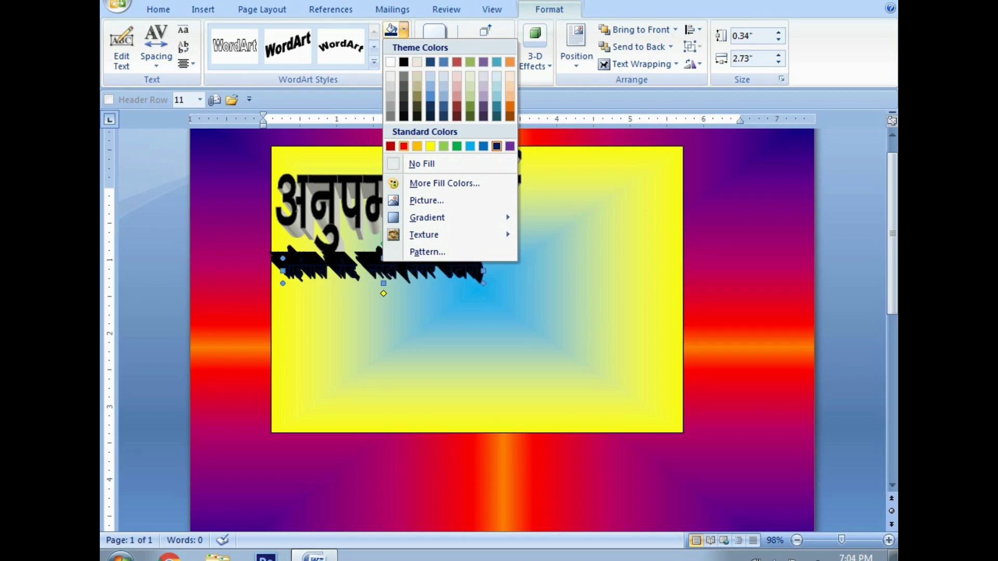
click(404, 146)
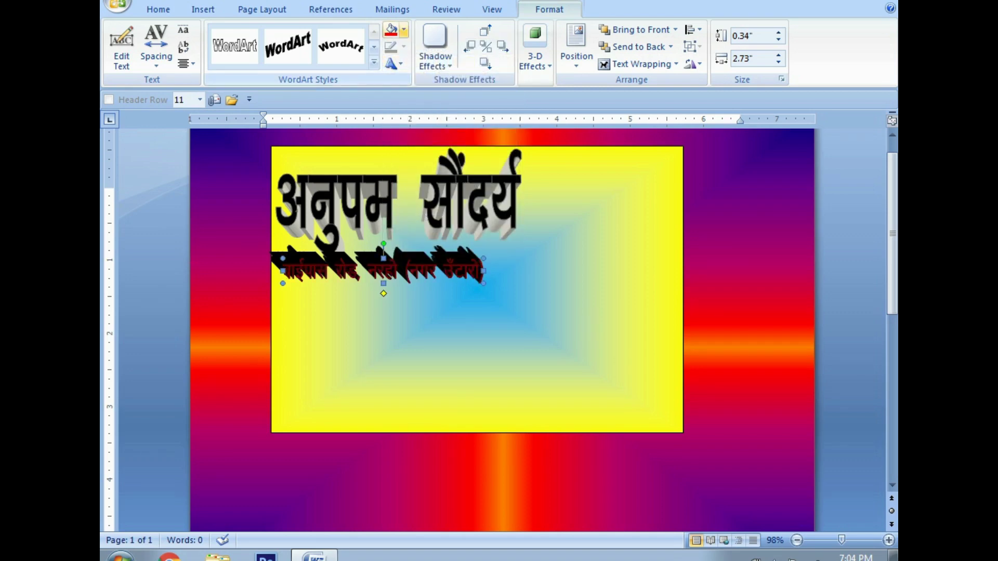
click(535, 56)
click(538, 117)
mouse_move(567, 458)
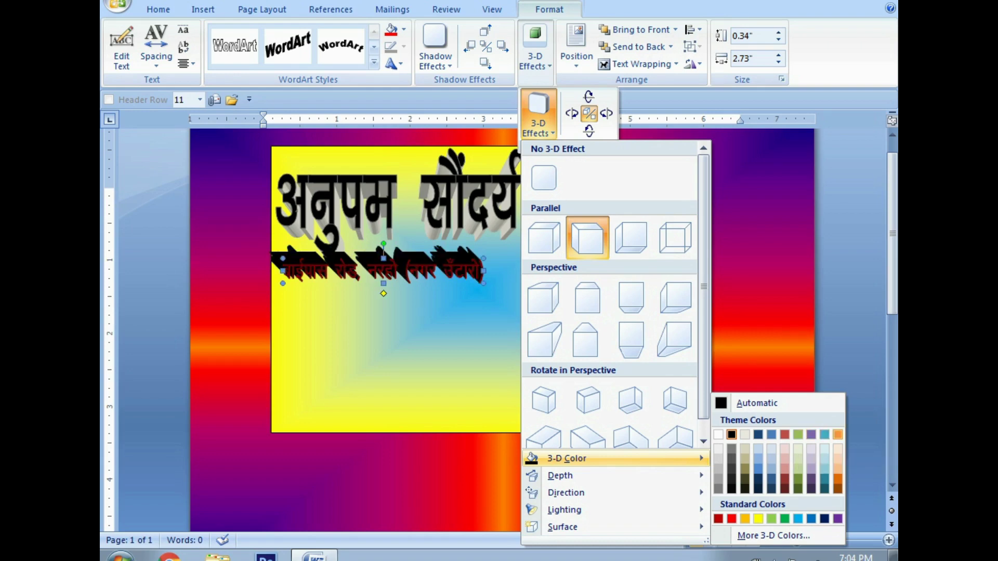
click(837, 435)
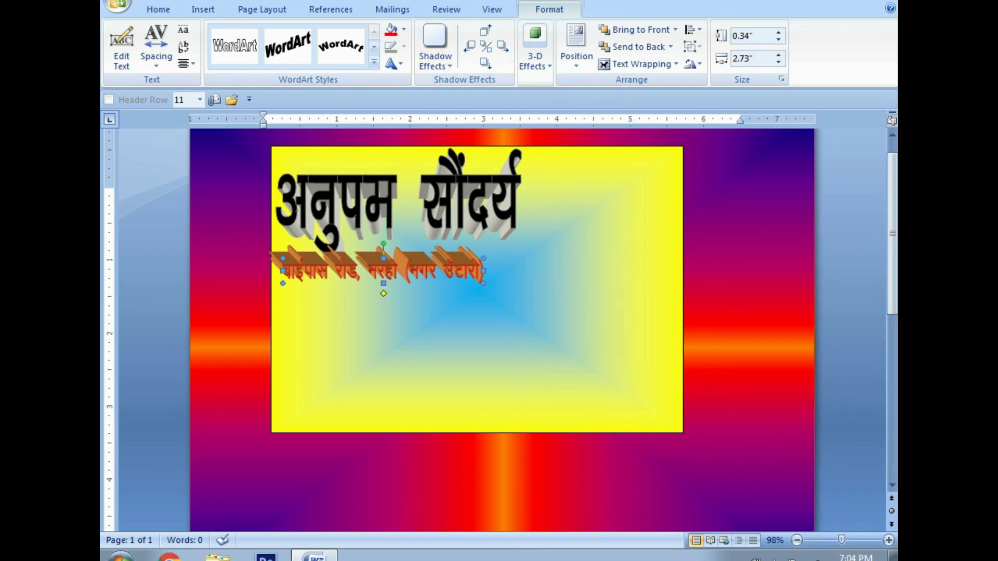
click(404, 30)
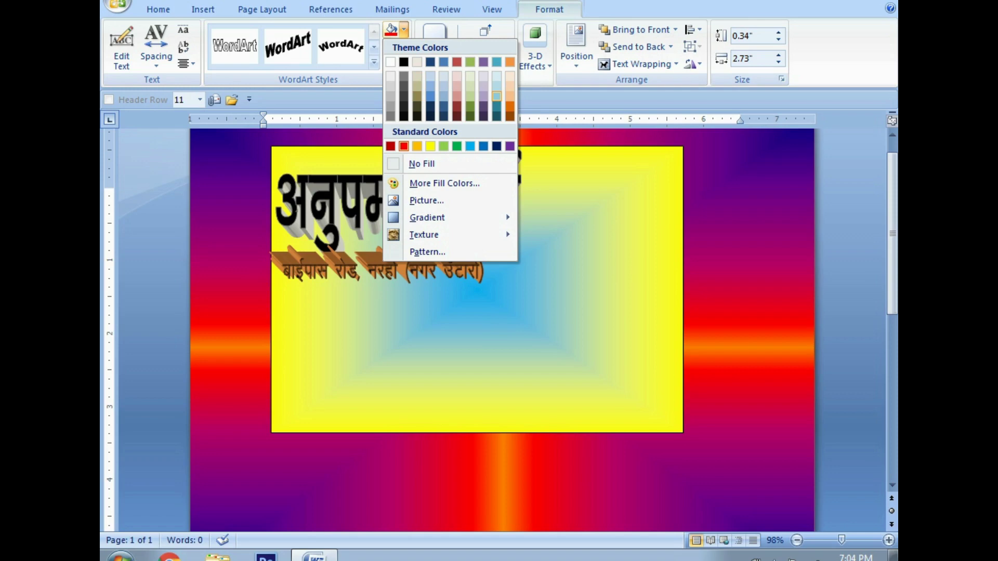
Step: Keep the previewed fill colour on the address and remove its 3-D effect
click(510, 146)
click(534, 50)
click(537, 114)
click(544, 177)
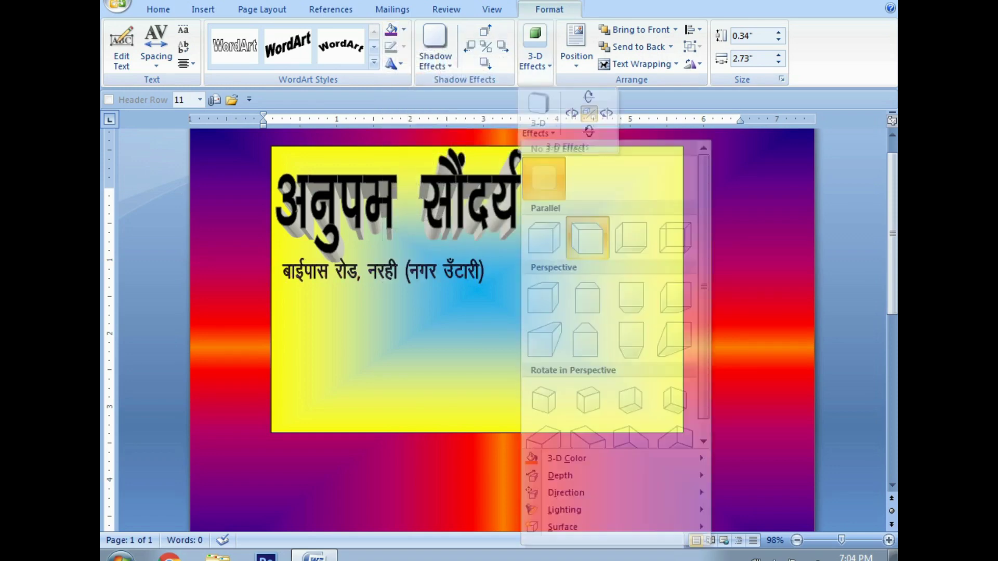
Step: Give the address line a dark blue outline
click(403, 47)
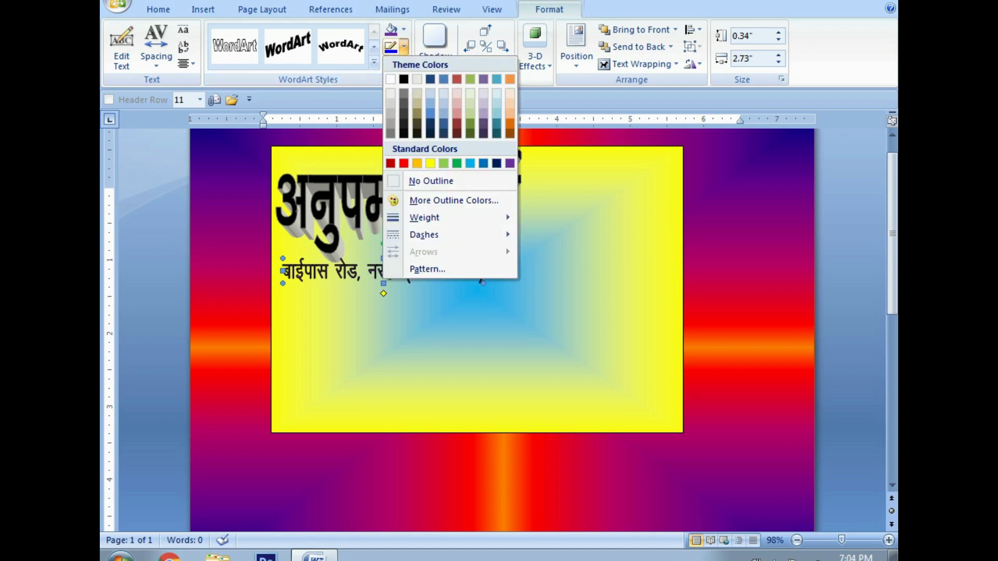
click(510, 163)
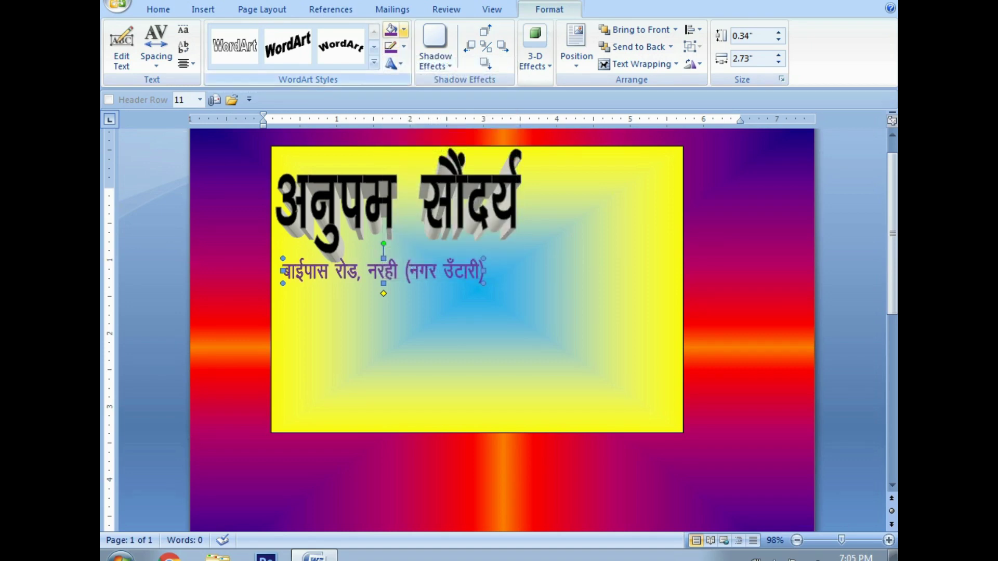
click(404, 30)
click(404, 47)
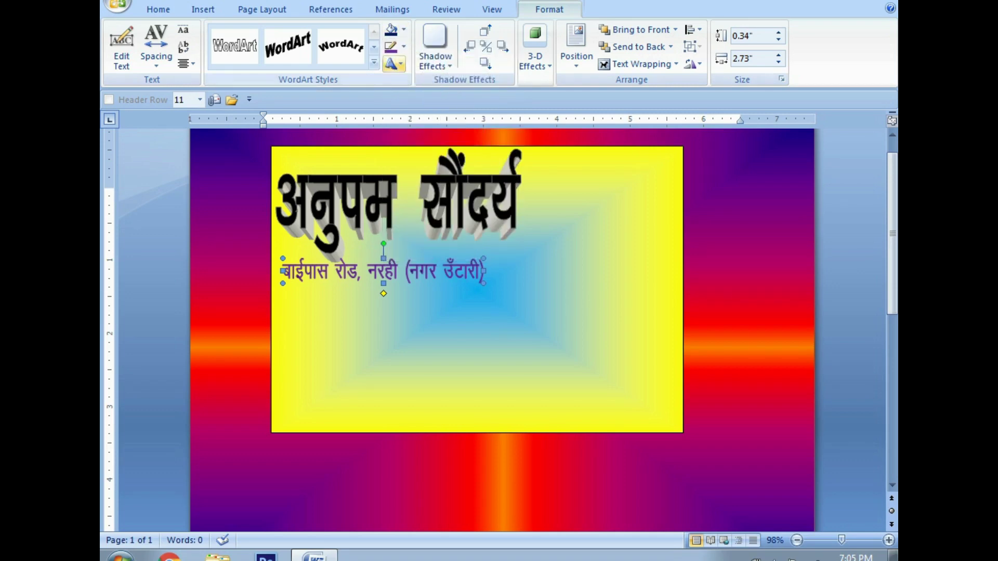
click(404, 47)
click(496, 164)
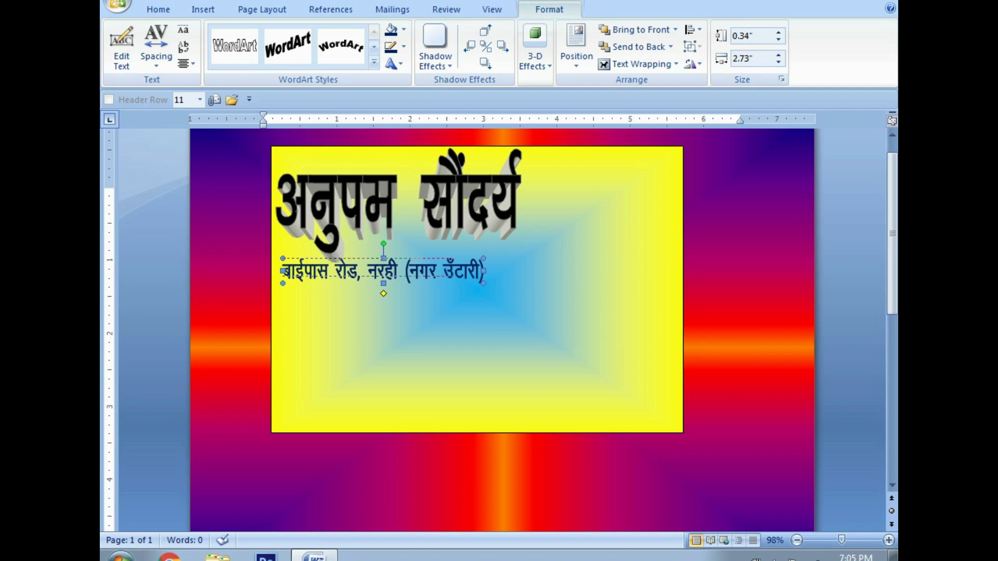
Step: Shrink the address line to 0.24" by 2.29" and nudge it slightly right
key(ctrl+shift+comma)
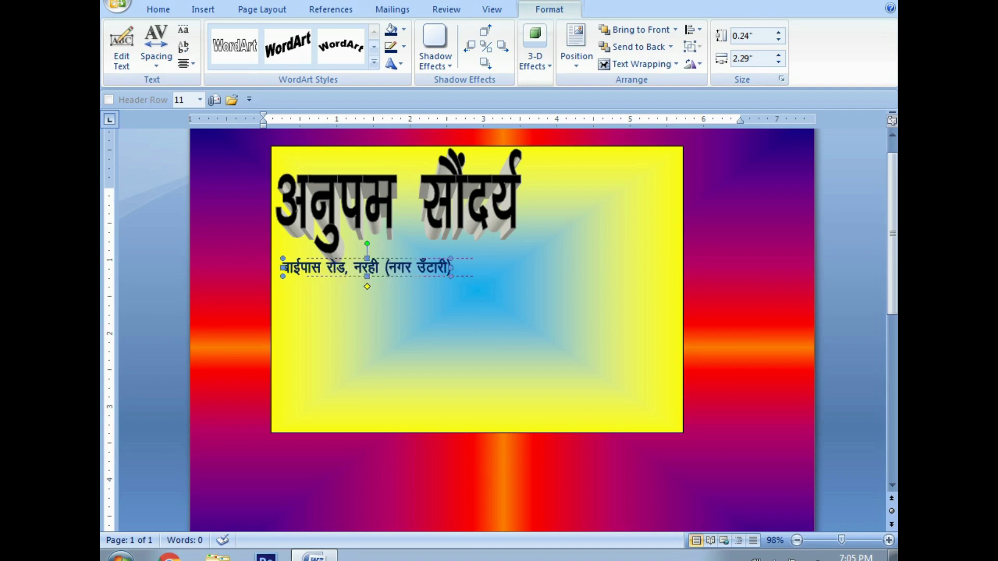
key(Right)
key(Right)
key(Right)
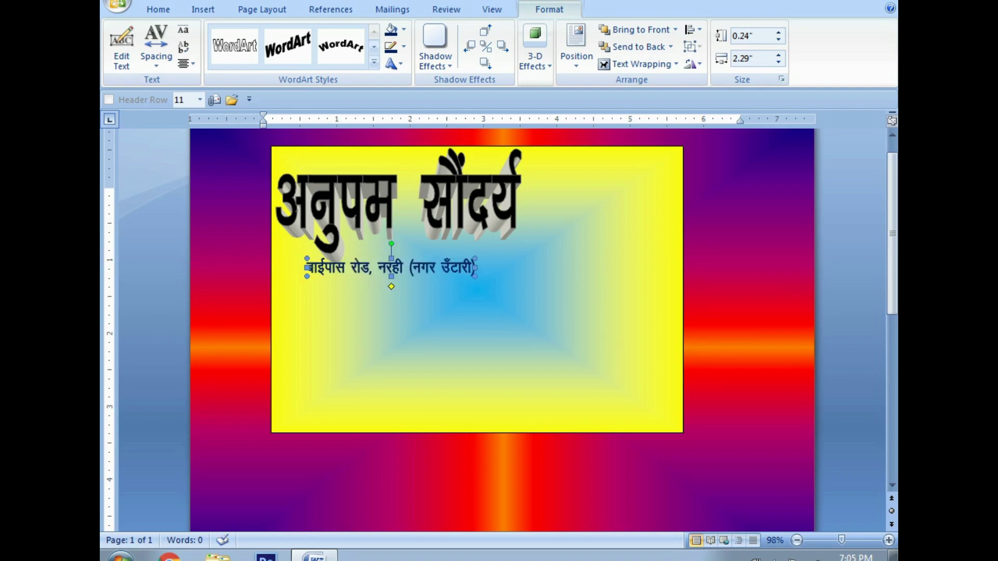
key(Escape)
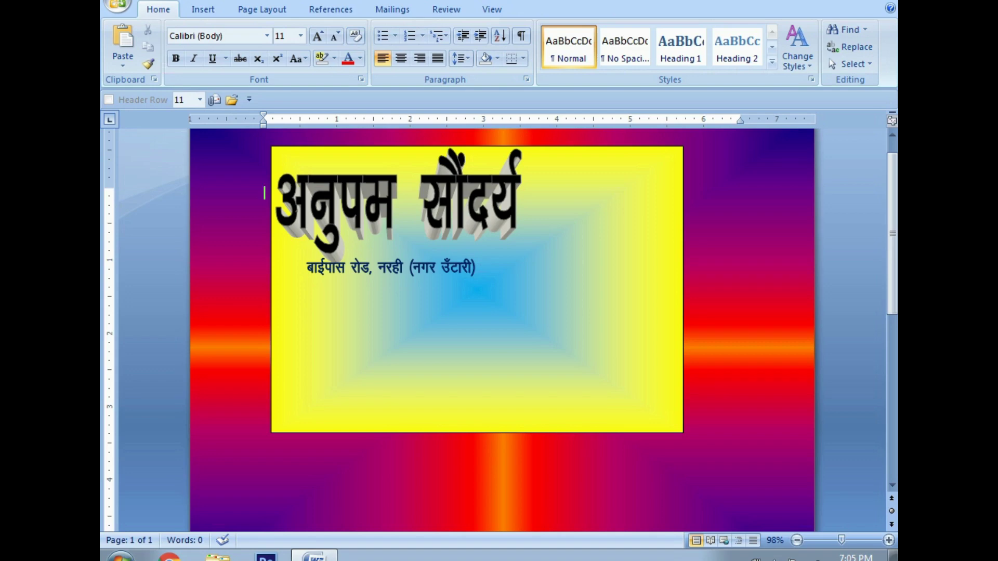
click(387, 268)
key(Left)
key(Left)
key(Left)
key(Left)
key(Left)
key(Left)
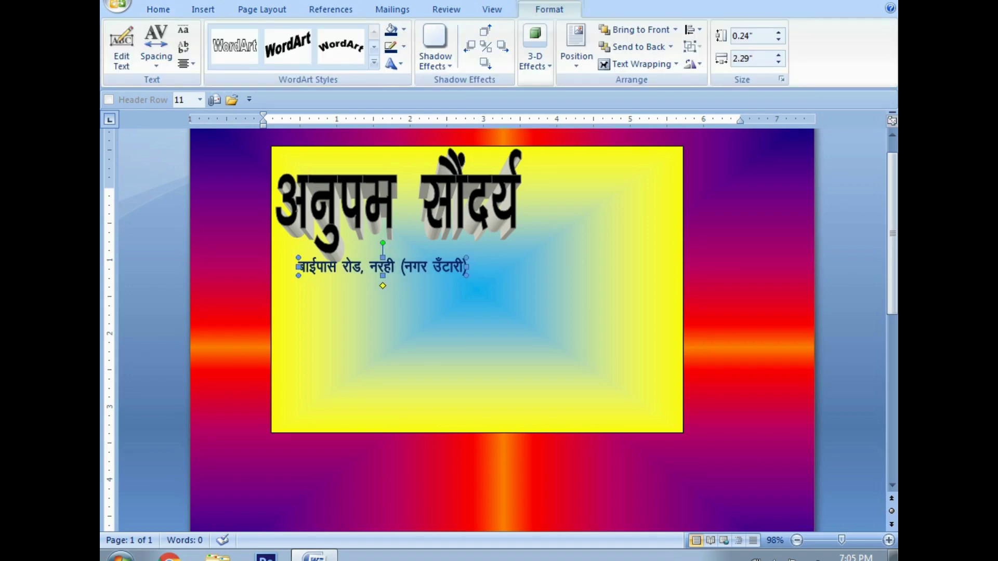
click(343, 203)
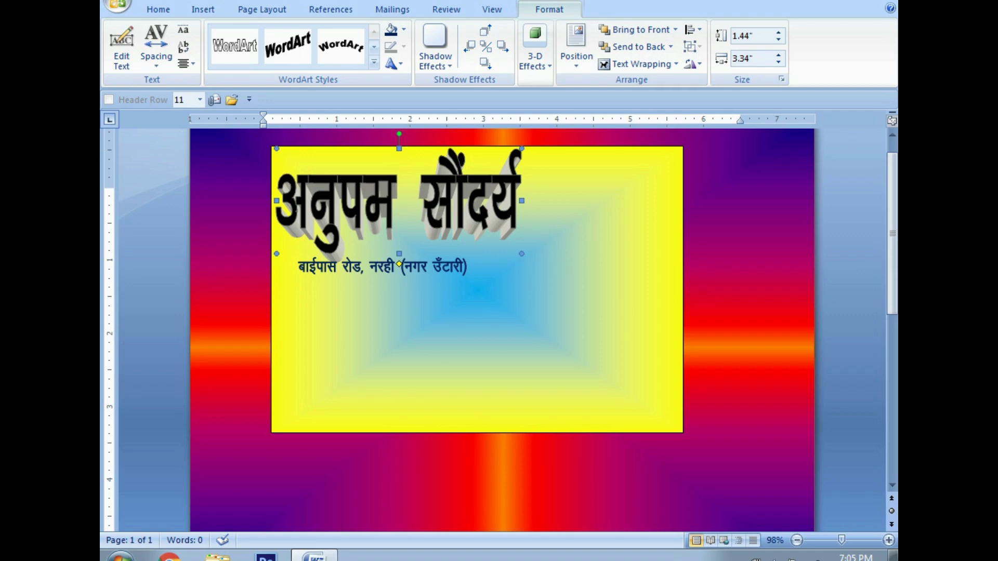
click(266, 200)
click(202, 9)
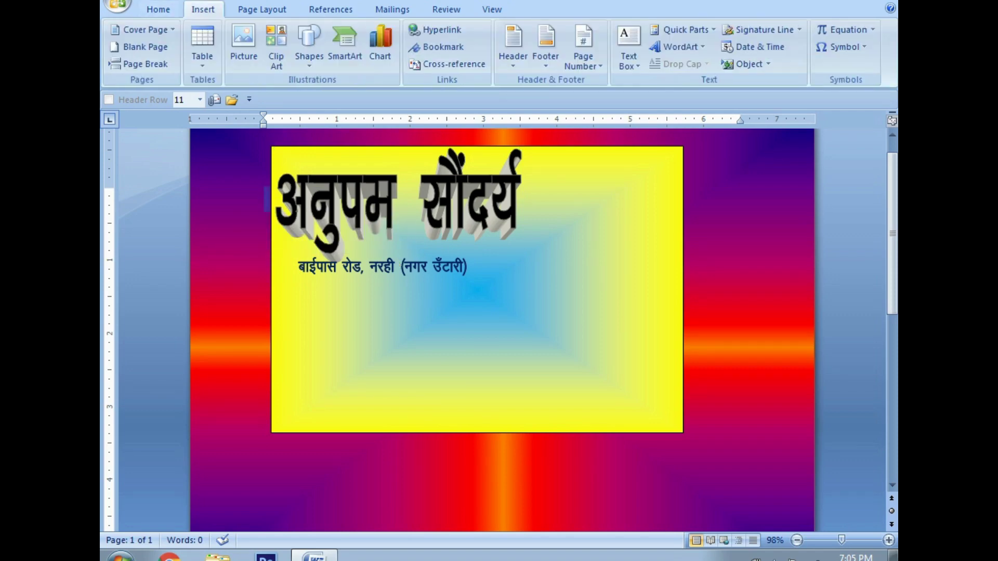
Step: Draw a line beneath the address and make it perfectly horizontal with 0" height
click(309, 44)
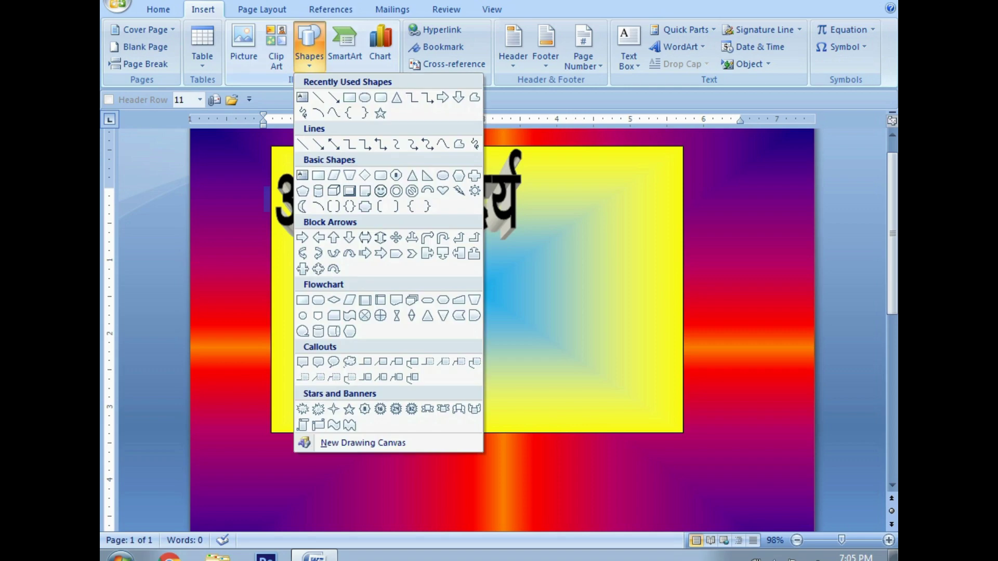
click(318, 113)
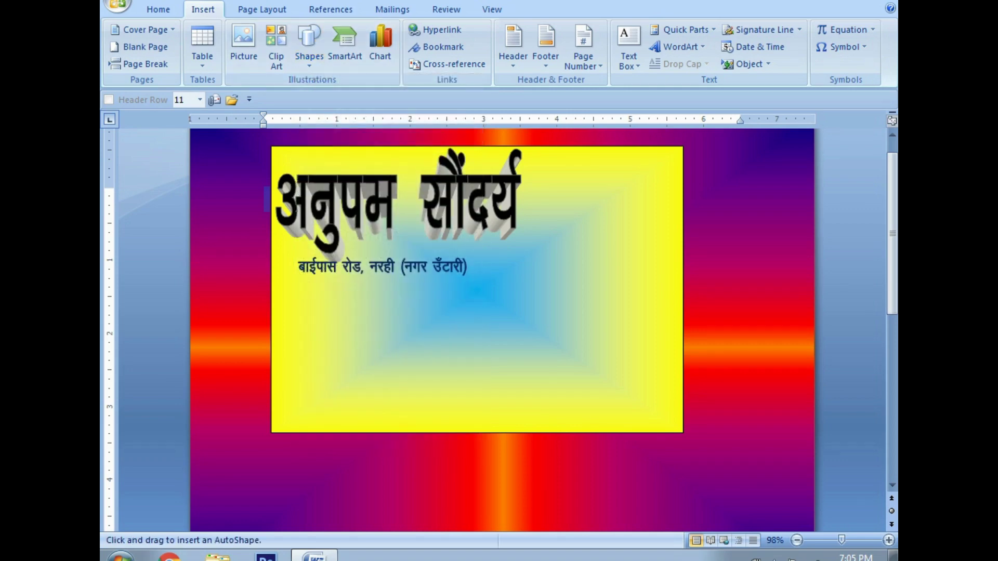
drag(286, 279, 509, 275)
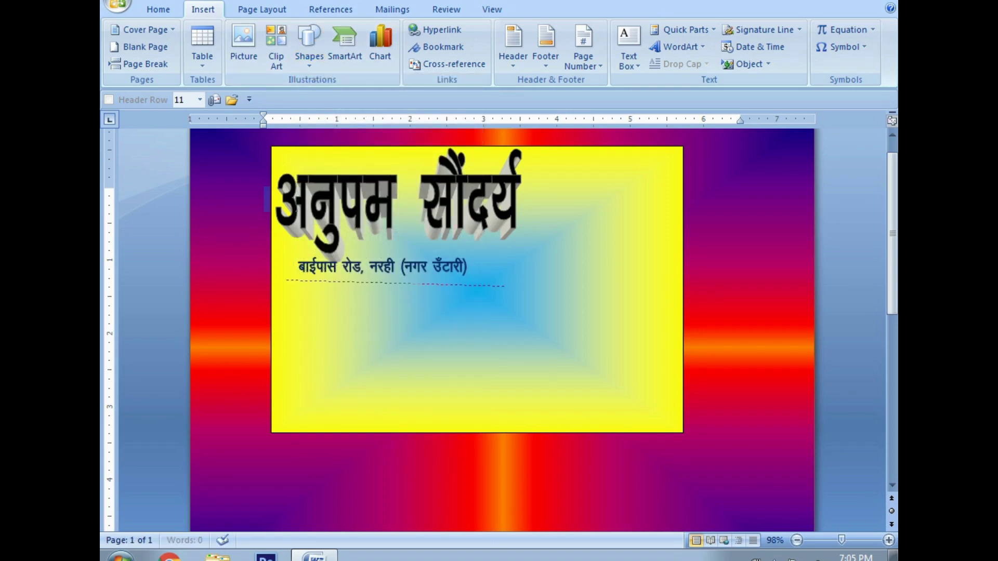
drag(509, 275, 509, 275)
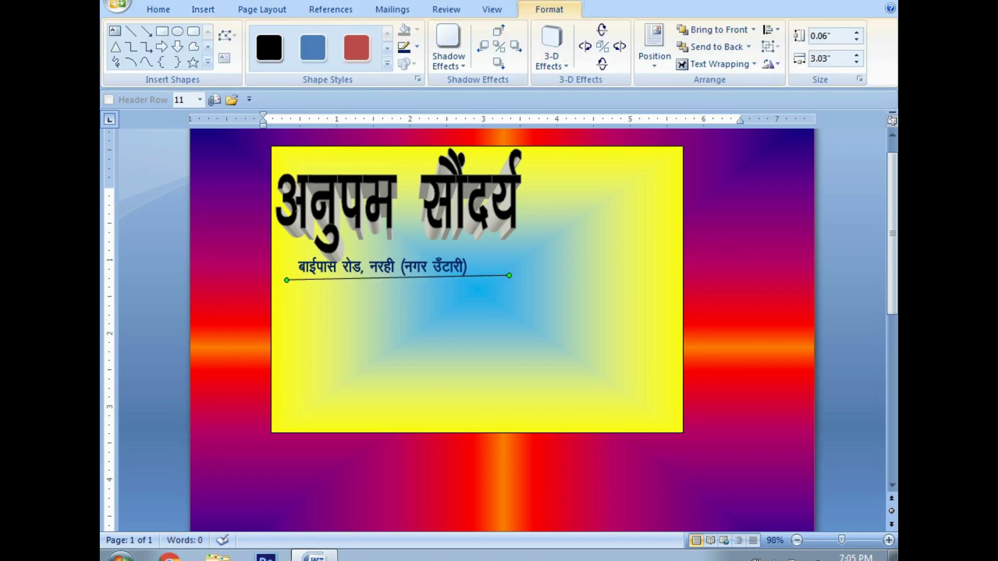
text(0)
key(Return)
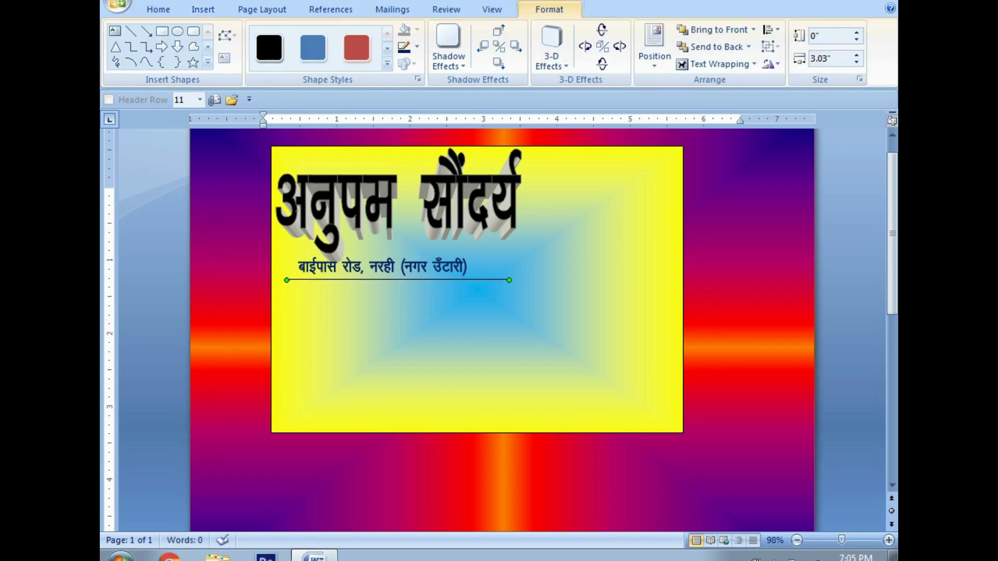
Step: Make the underline 3 pt thick and red
click(417, 46)
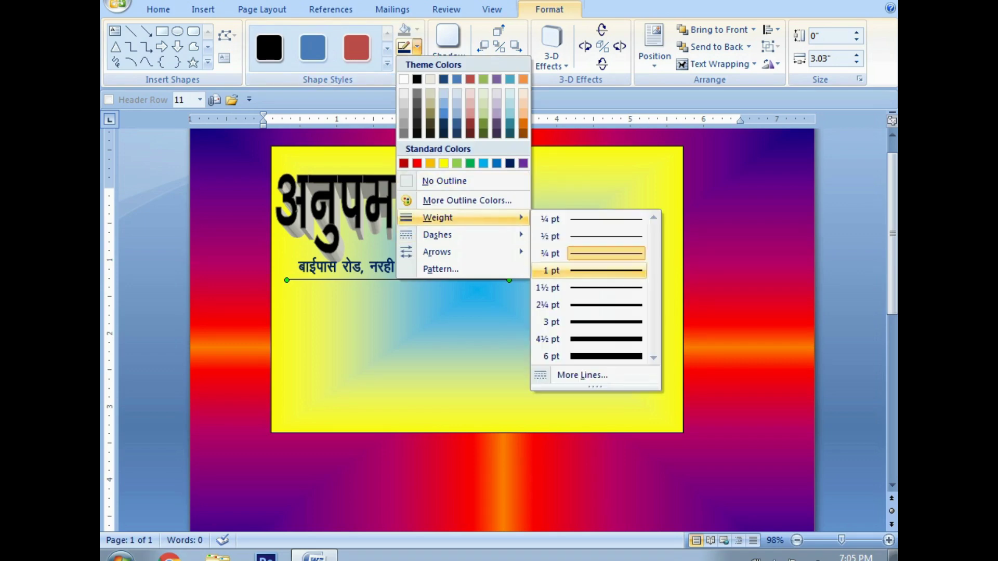
click(598, 321)
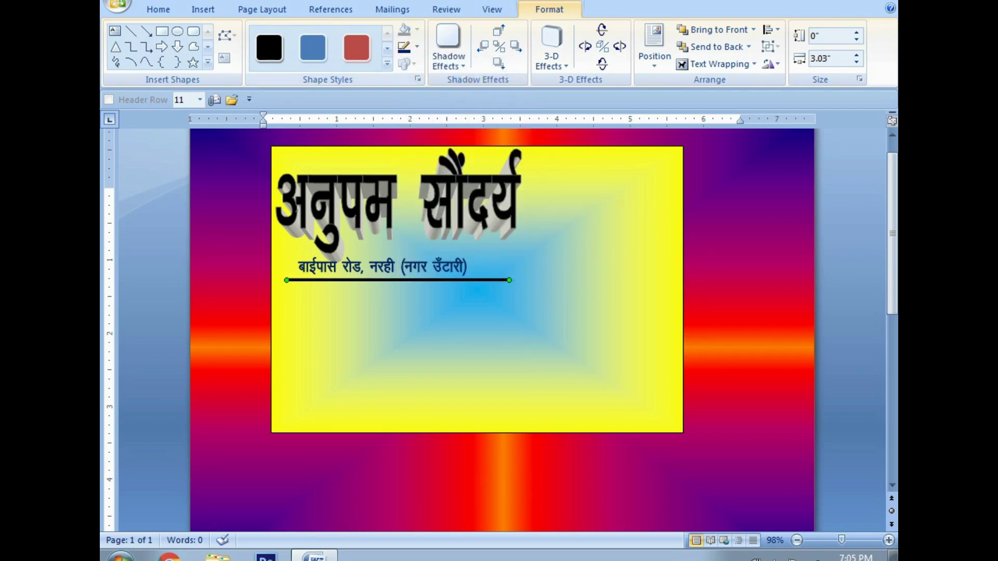
click(417, 46)
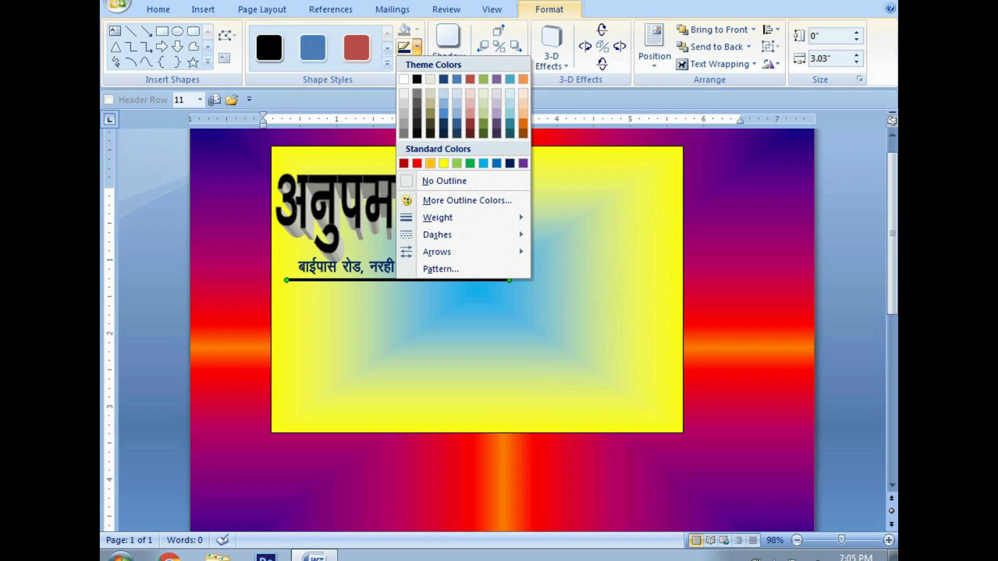
click(416, 163)
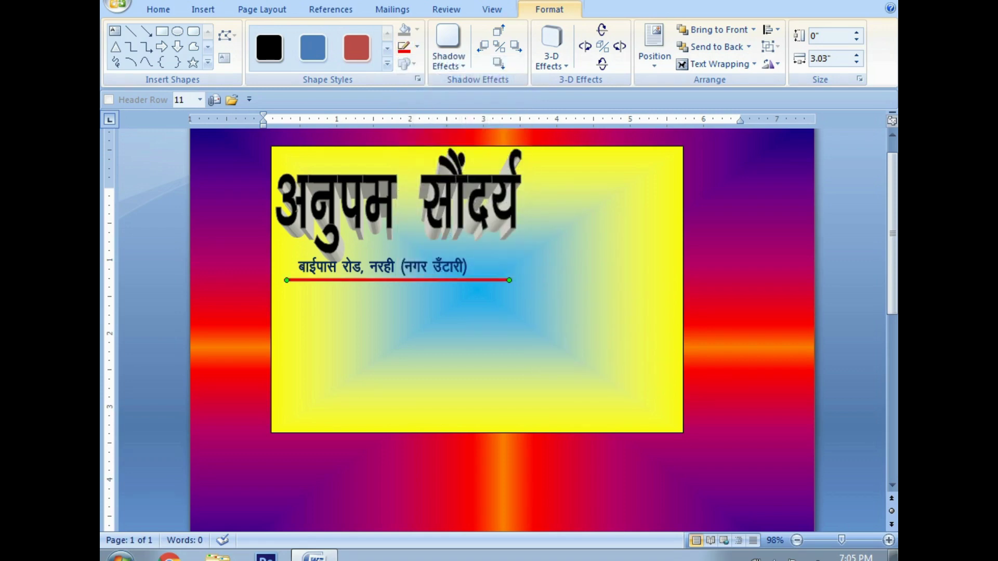
Step: Nudge the address text box slightly to the right
click(382, 267)
key(ctrl+Right)
key(ctrl+Right)
key(ctrl+Right)
key(ctrl+Right)
key(ctrl+Right)
key(ctrl+Right)
key(ctrl+Right)
key(ctrl+Right)
key(ctrl+Right)
key(ctrl+Right)
key(ctrl+Right)
key(ctrl+Right)
key(ctrl+Right)
key(ctrl+Right)
key(ctrl+Right)
click(264, 193)
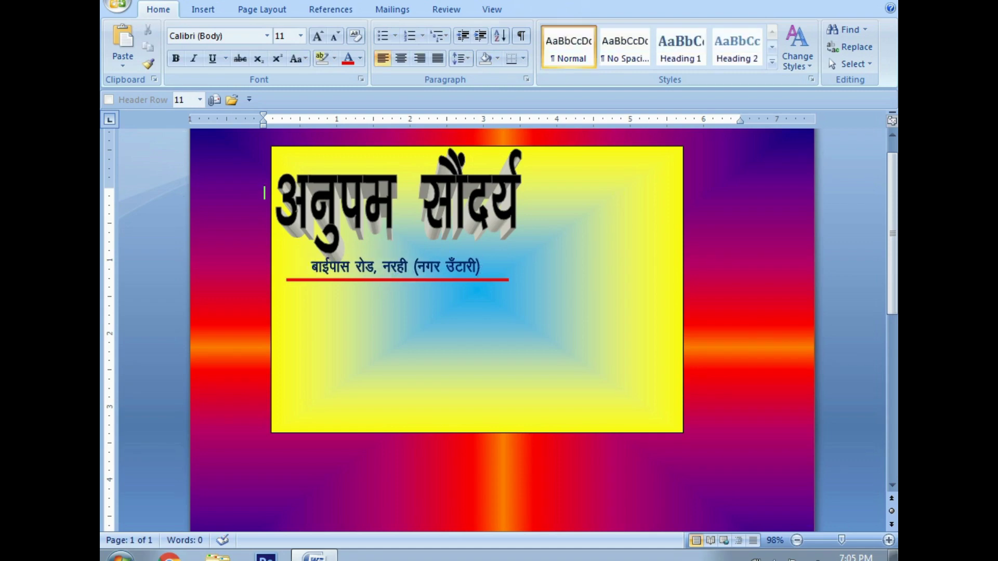
Step: Draw a rounded rectangle below the red line with red outline and red fill
click(203, 9)
click(309, 46)
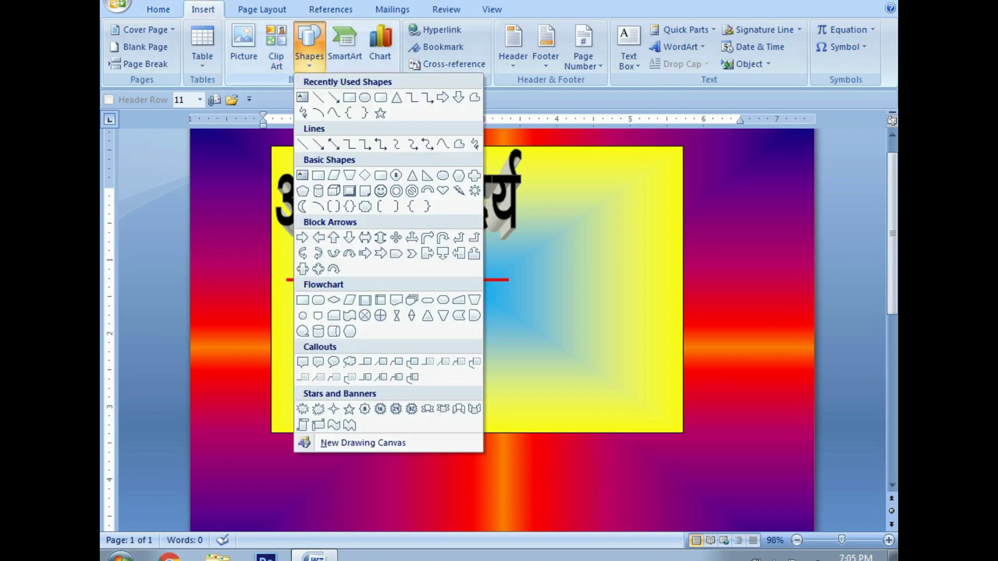
click(381, 97)
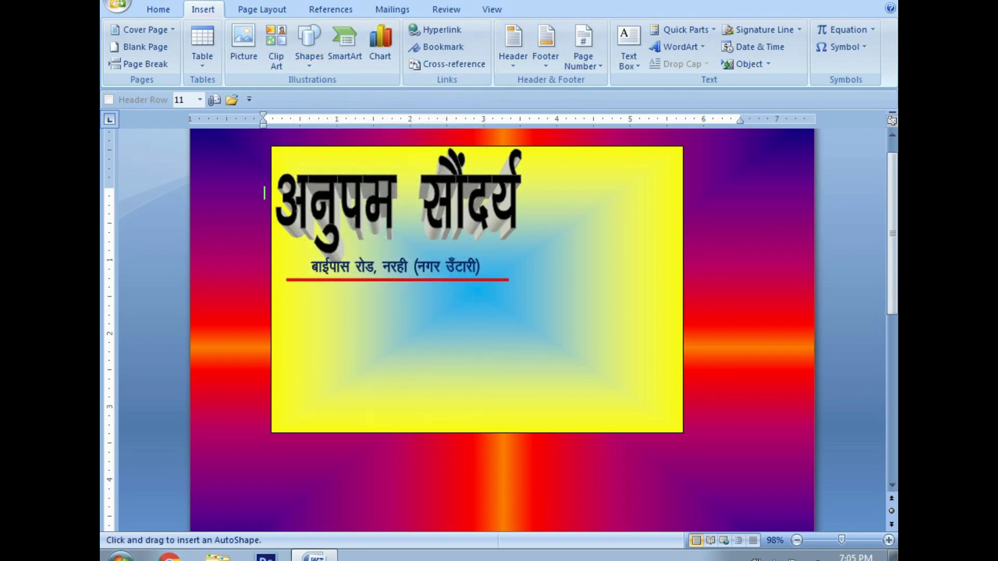
drag(276, 289, 517, 426)
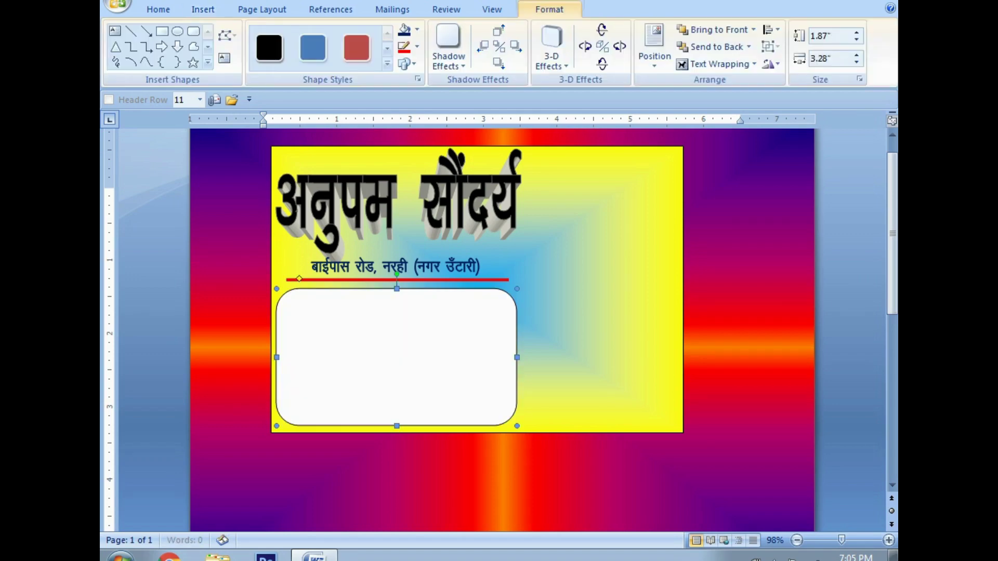
click(404, 47)
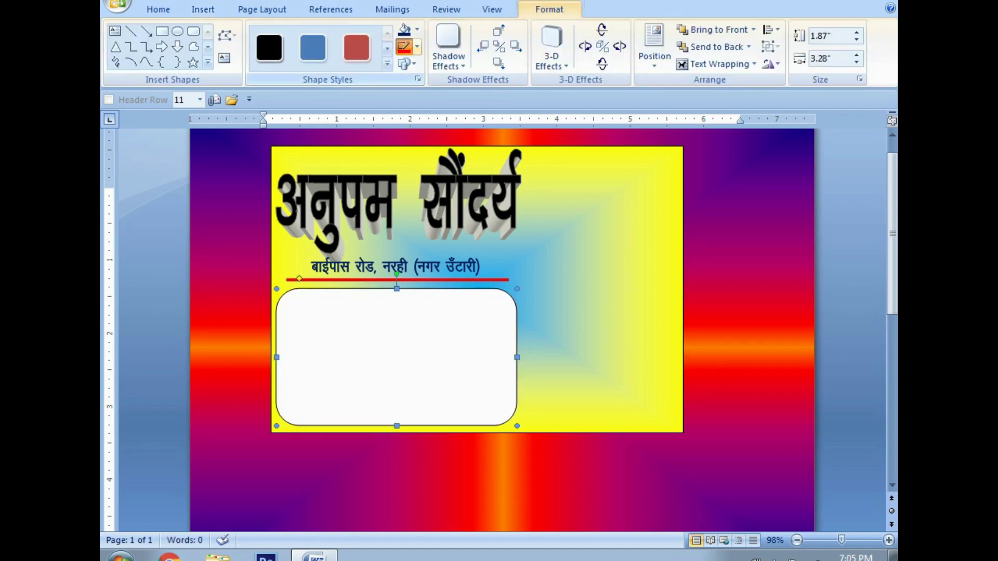
click(418, 30)
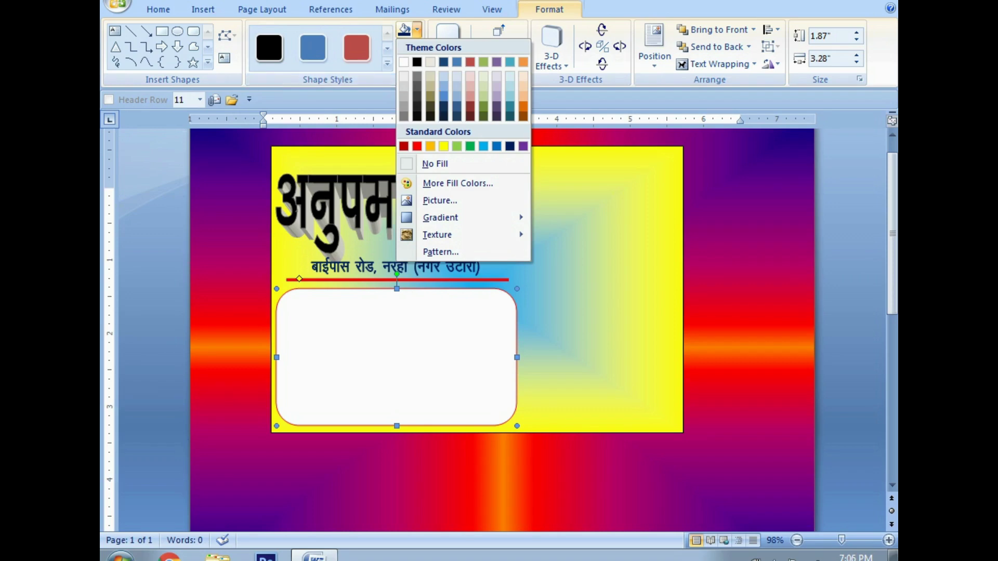
click(417, 146)
click(333, 267)
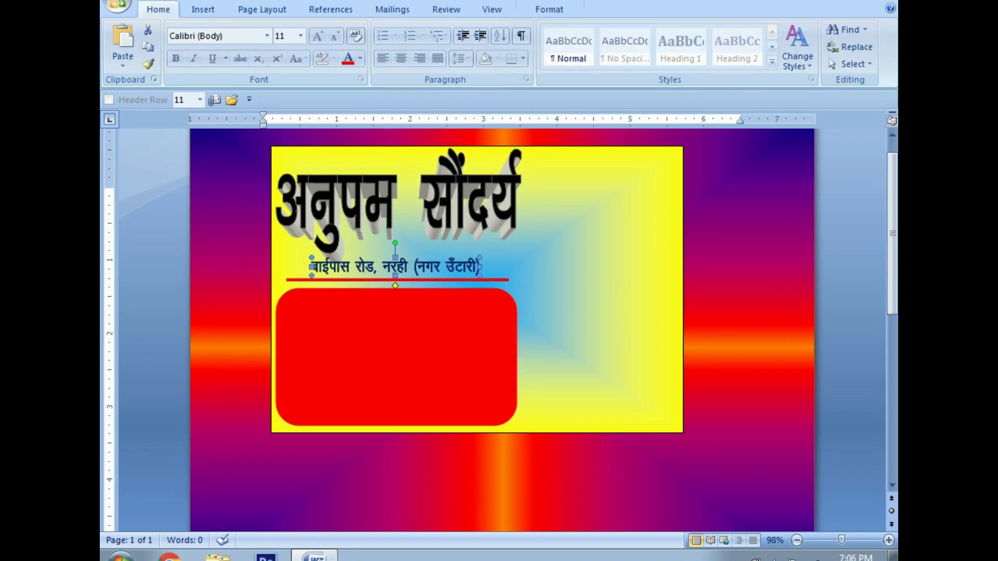
Step: Duplicate the address WordArt into the top of the red rectangle and check its fill and outline colours
key(ctrl+d)
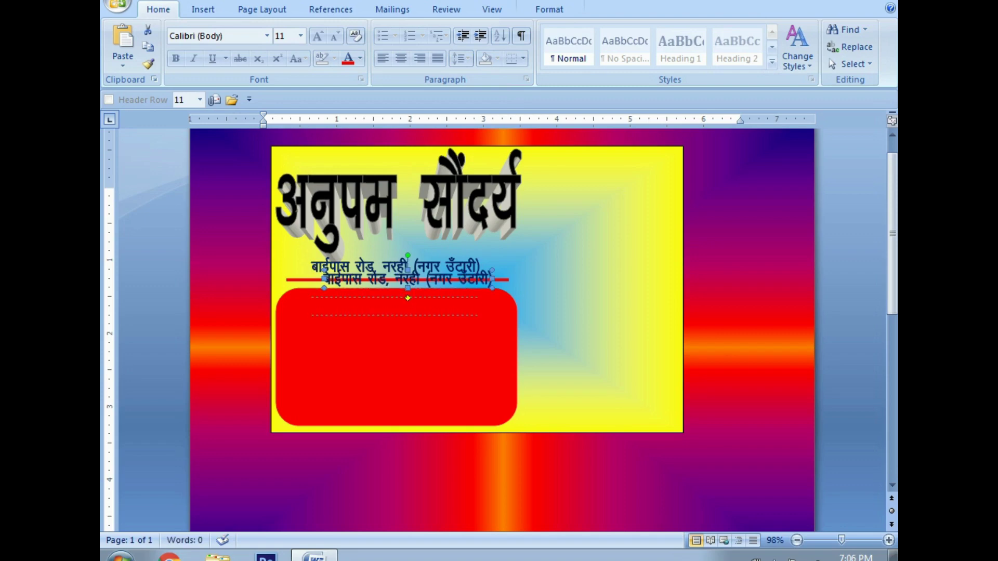
drag(408, 281, 387, 309)
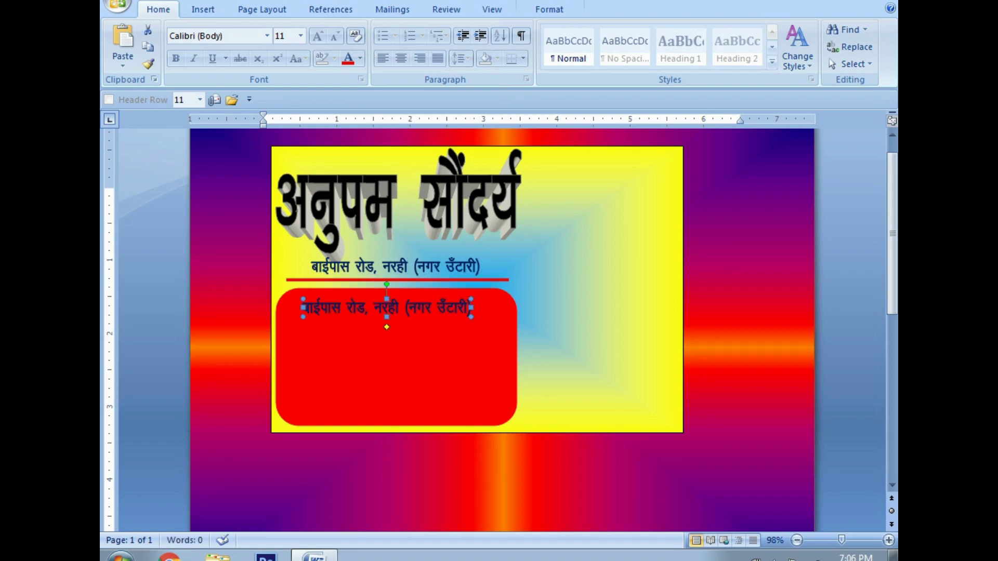
click(549, 9)
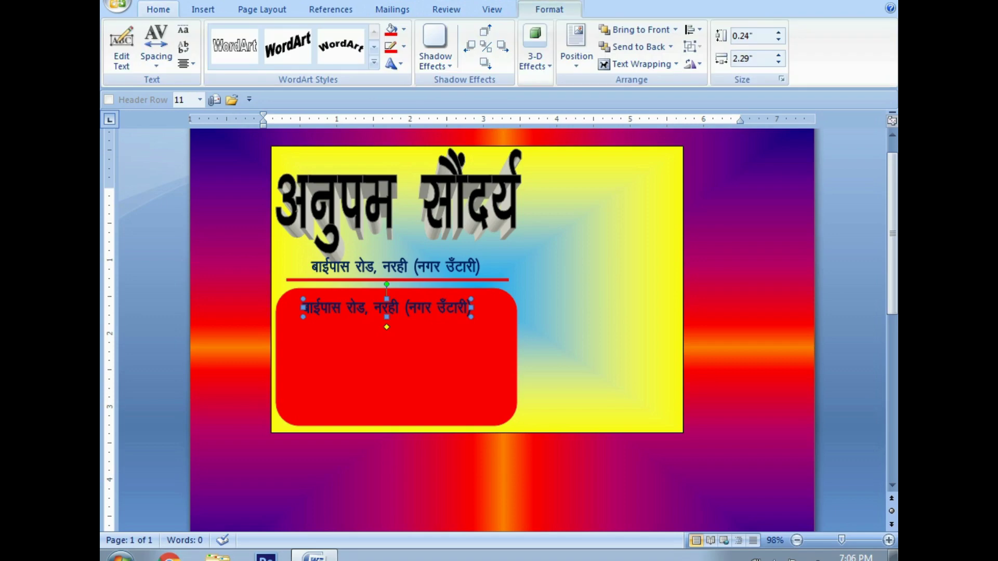
click(403, 30)
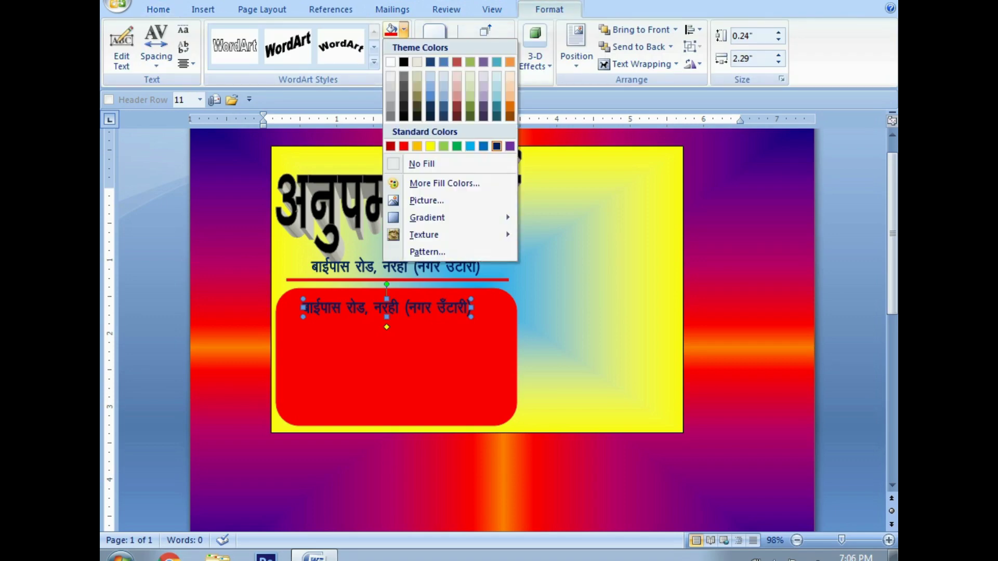
click(404, 30)
click(404, 48)
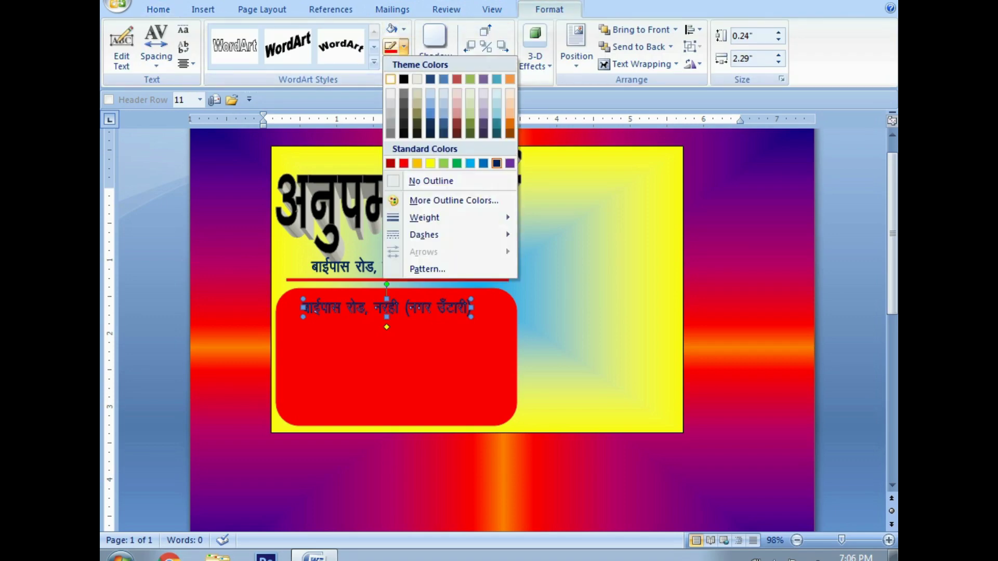
key(Escape)
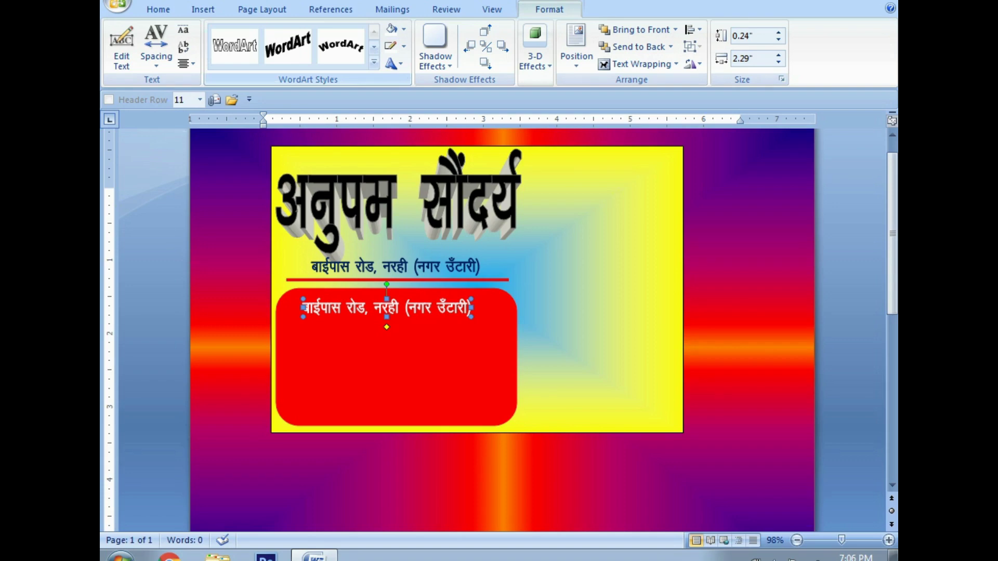
Step: Replace the copied WordArt's wording with 'दुल्हे एवं दुल्हन के' (Kruti Dev 'nqYgs ,oa nqYgu ds')
click(121, 47)
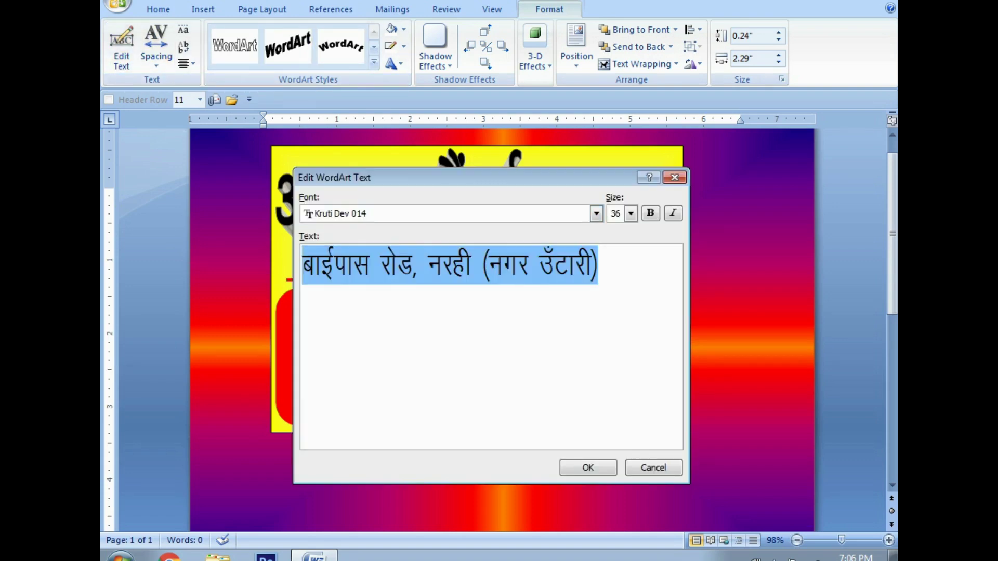
key(BackSpace)
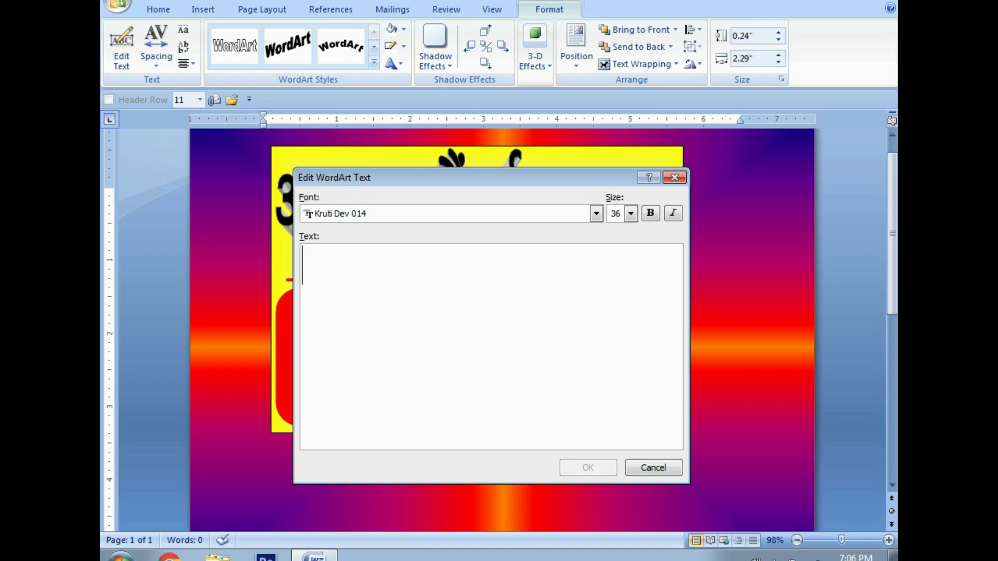
text(nq)
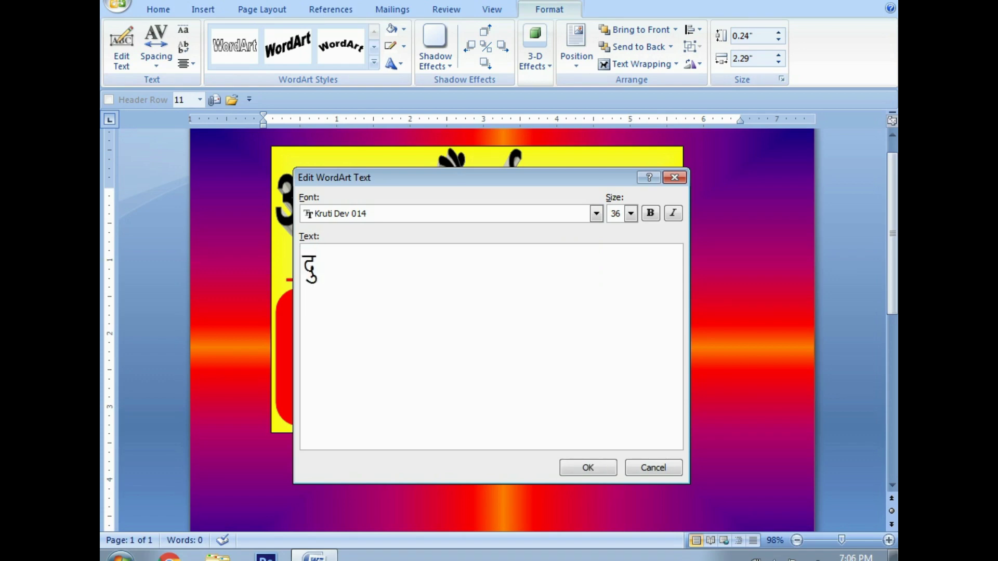
text(Ygs)
text( ,oa nqYgu)
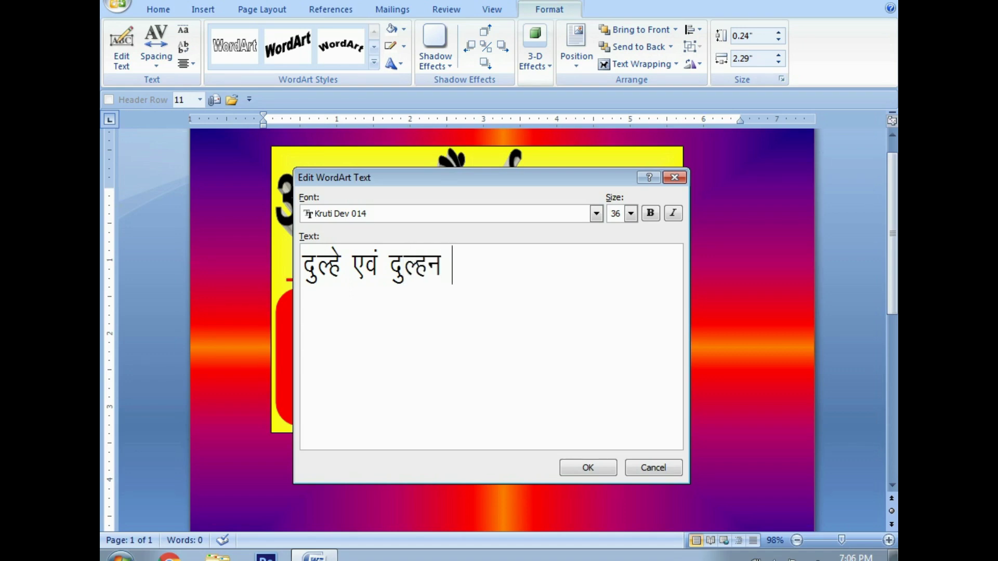
text( ds)
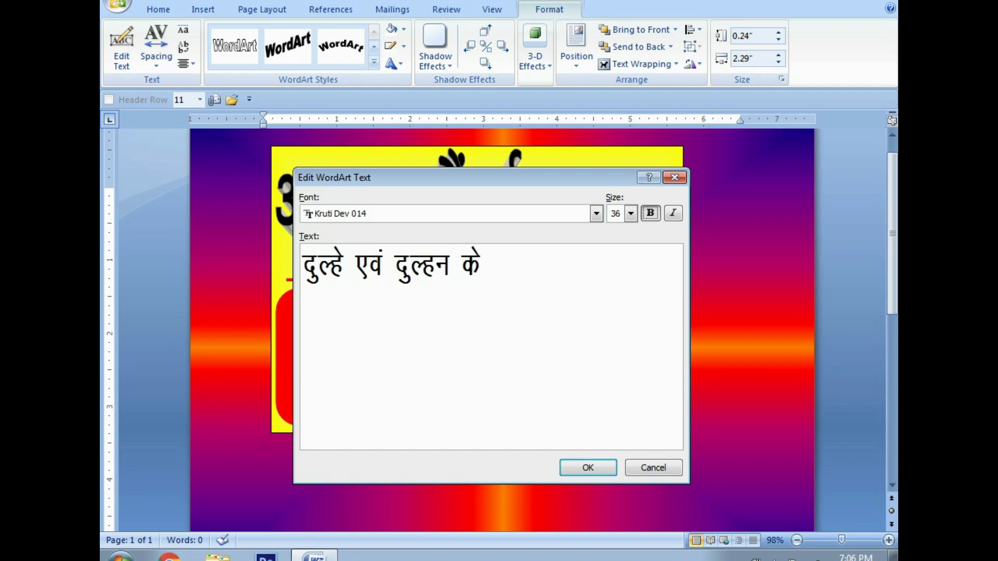
click(588, 468)
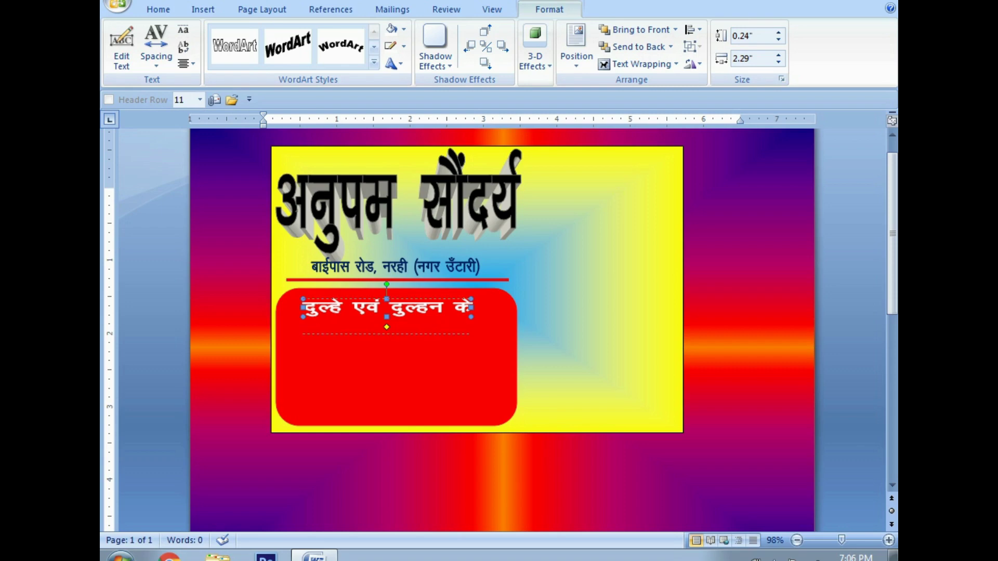
Step: Resize the 'दुल्हे एवं दुल्हन के' WordArt to fit the red panel and nudge it up and right
drag(386, 334, 387, 335)
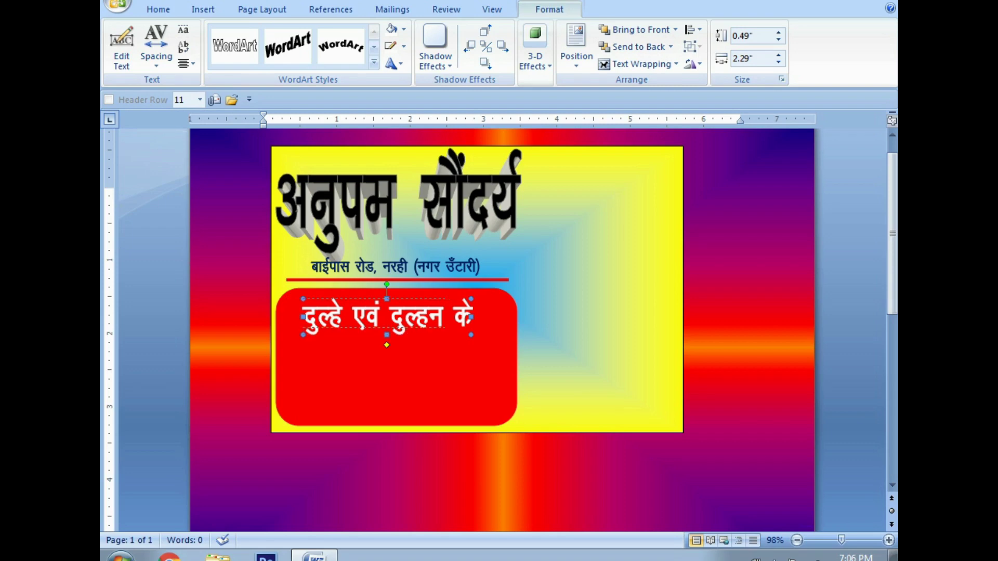
drag(445, 328, 445, 328)
key(Up)
key(Right)
key(Up)
key(Right)
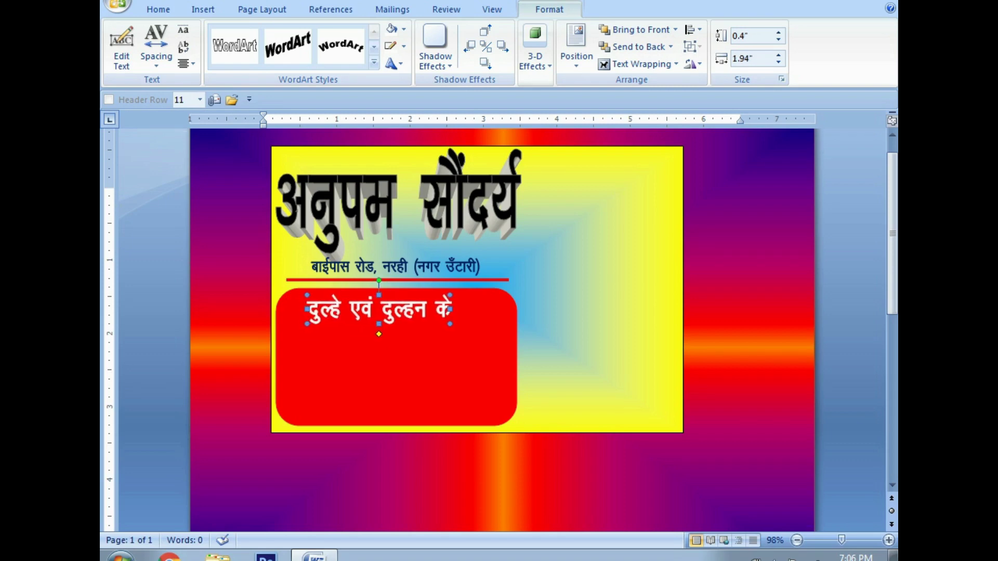
Step: Copy the line, shrink the copy, and centre it beneath the original
key(ctrl+c)
key(ctrl+v)
key(Down)
key(Down)
key(Down)
key(Down)
key(Down)
key(Down)
key(Down)
key(Down)
key(Left)
key(Left)
key(Left)
key(Left)
key(Left)
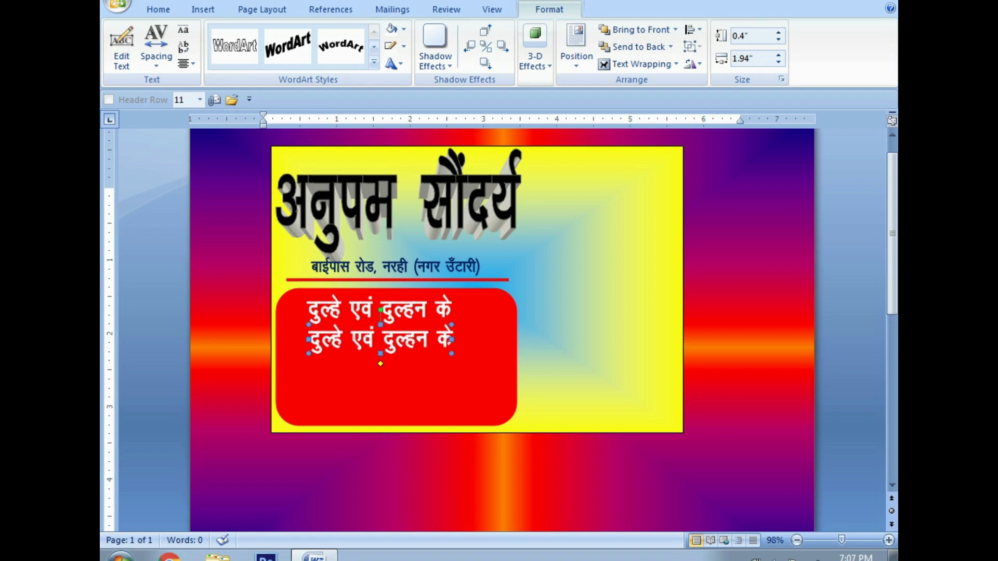
key(ctrl+shift+comma)
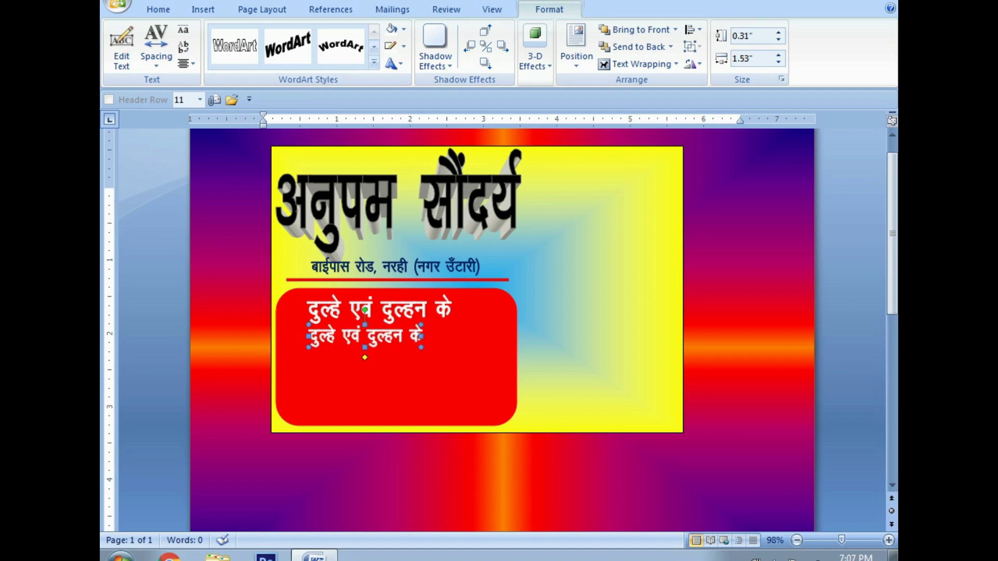
click(379, 309)
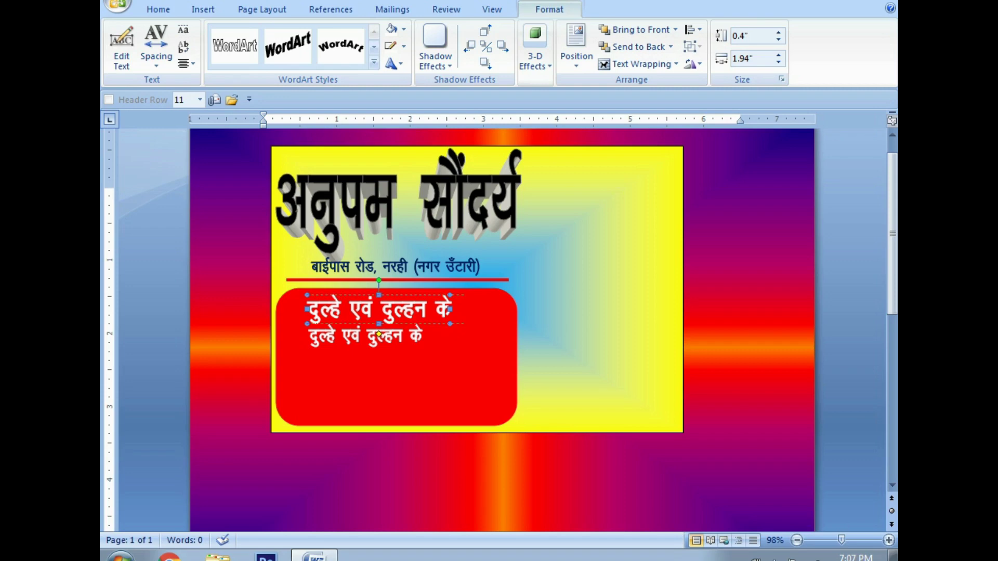
key(ctrl+shift+period)
click(365, 333)
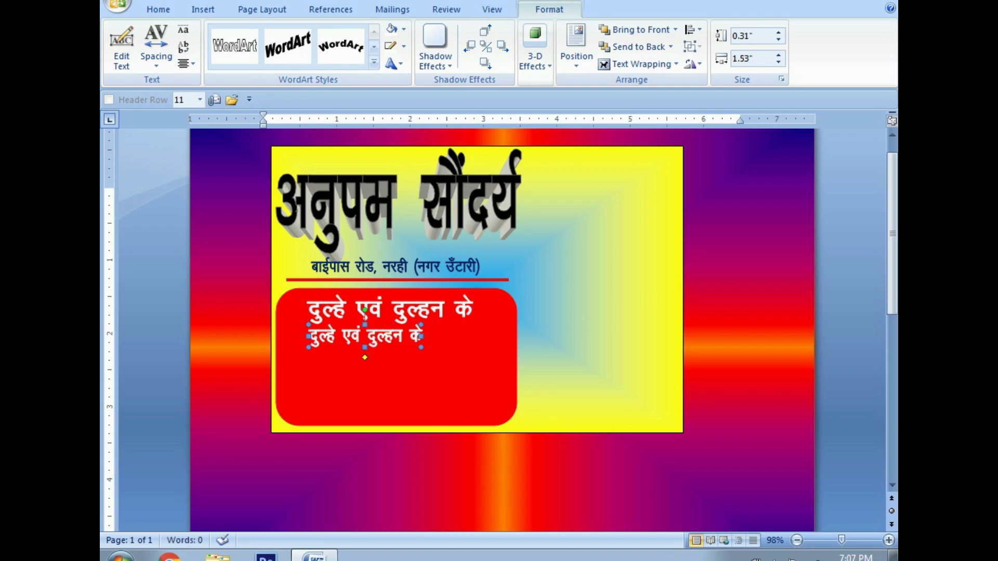
drag(365, 316, 382, 316)
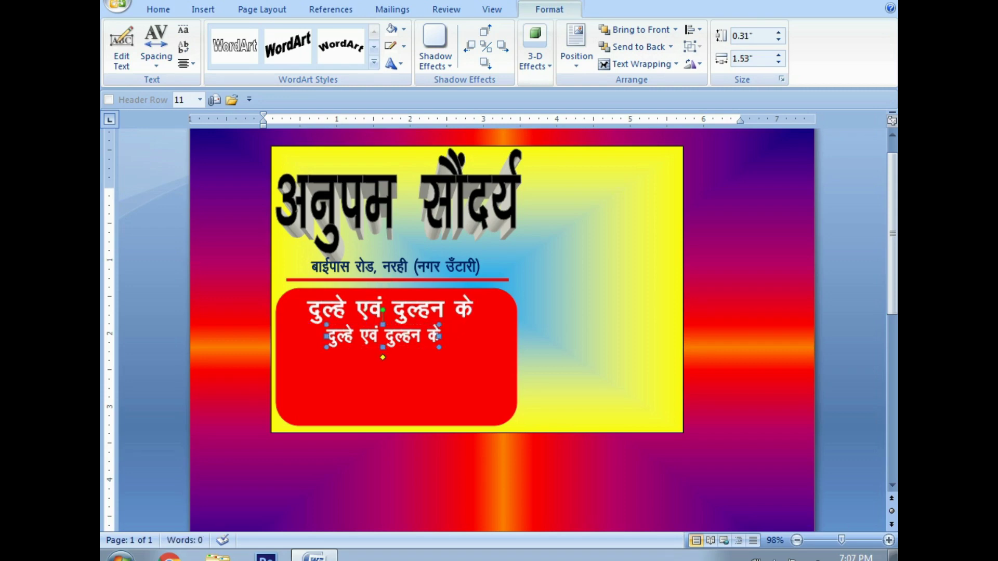
drag(382, 347, 383, 352)
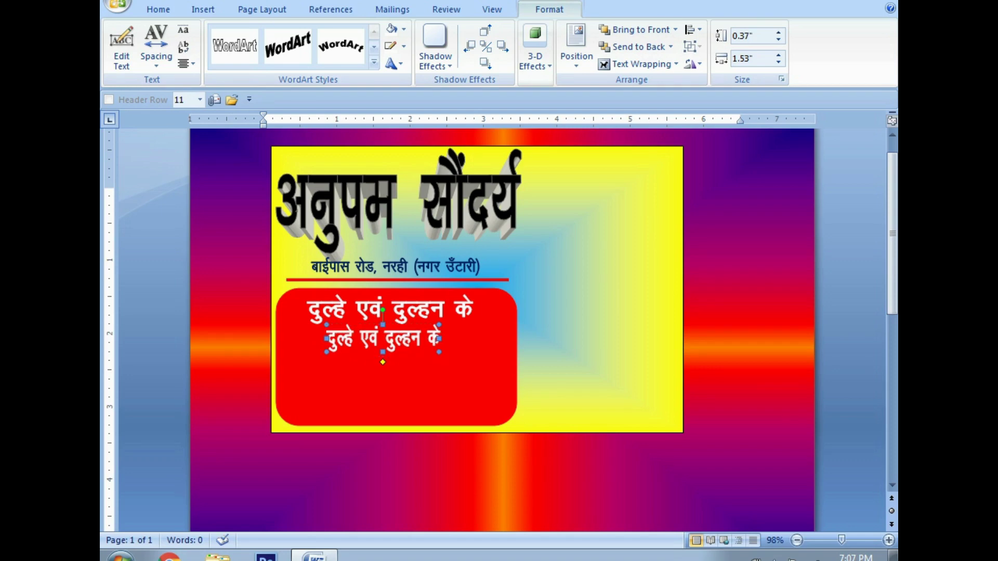
click(121, 46)
Step: Change the lower copy's wording to 'लिए लगनोती'
key(BackSpace)
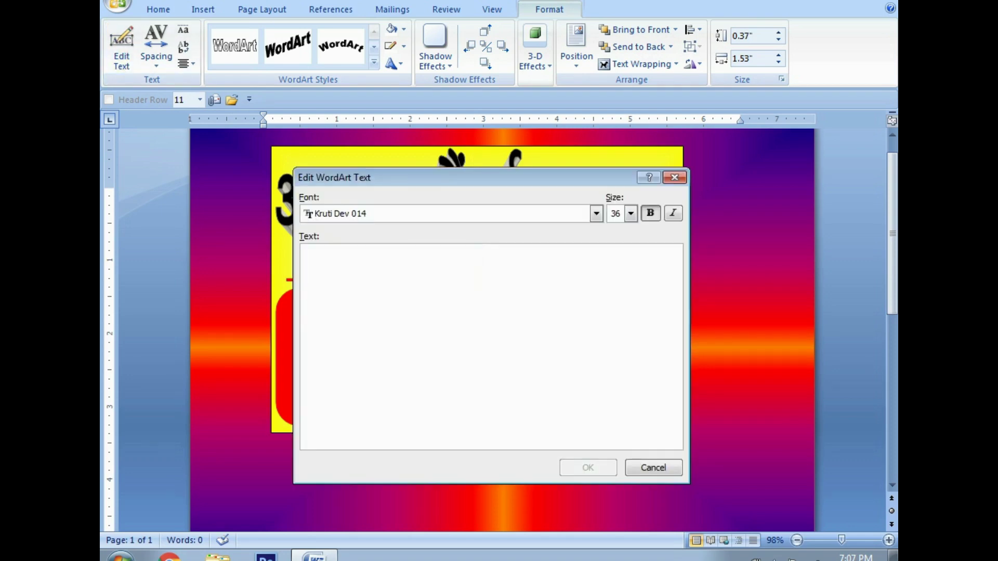
text(fy, yxuksr)
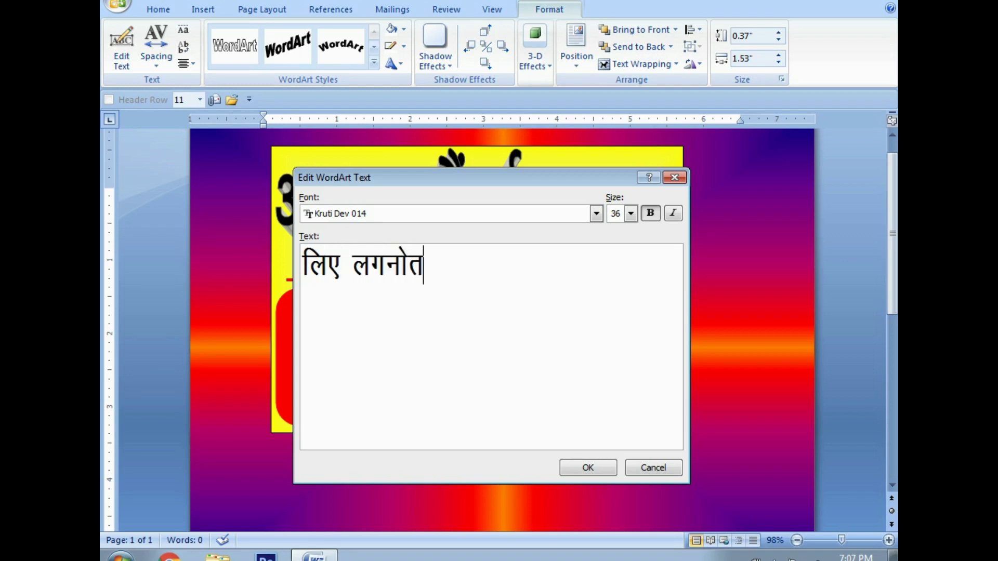
text(h)
key(Return)
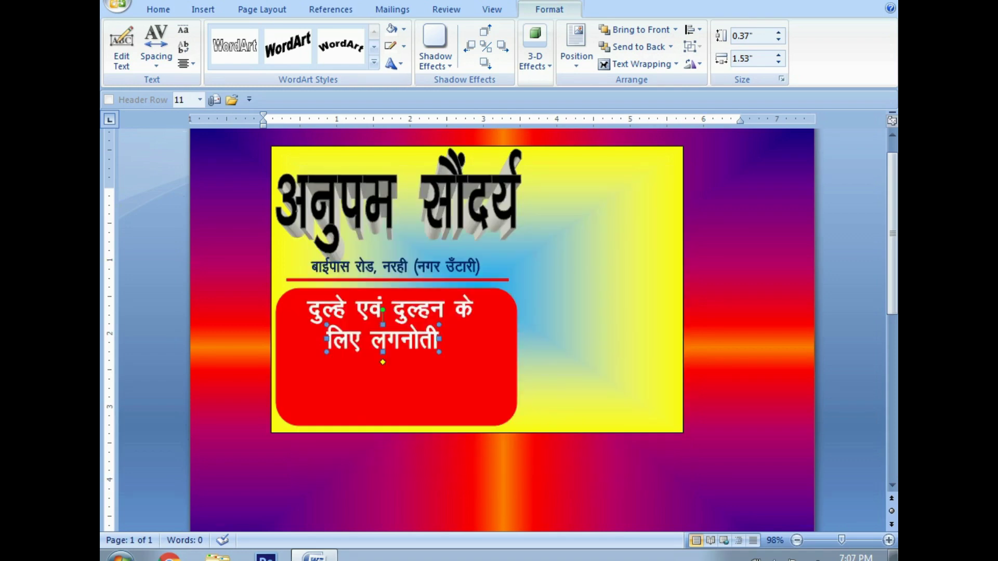
Step: Paste another copy of the top line below it and reword it to 'कपड़े का विशाल'
click(383, 310)
key(ctrl+v)
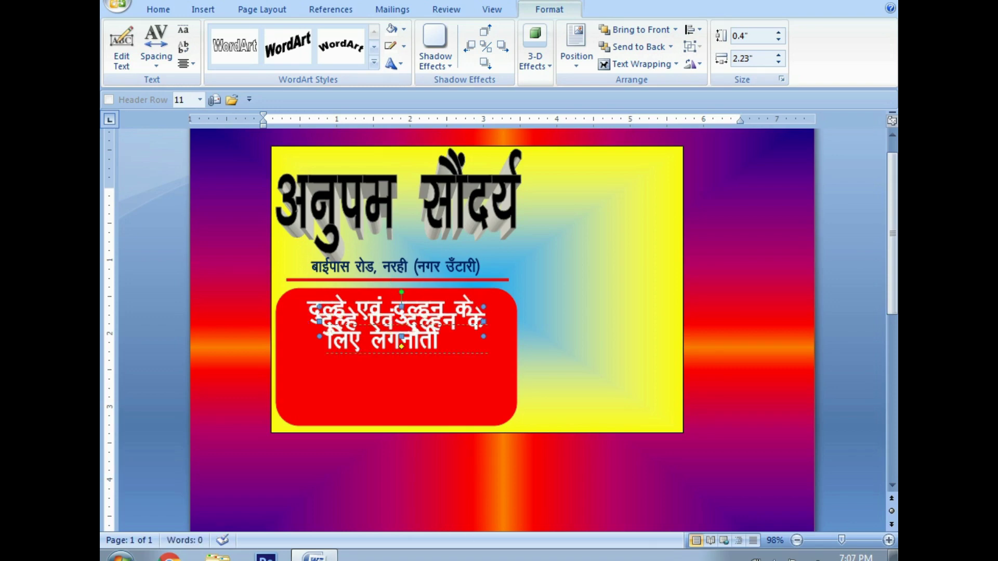
drag(401, 322, 398, 373)
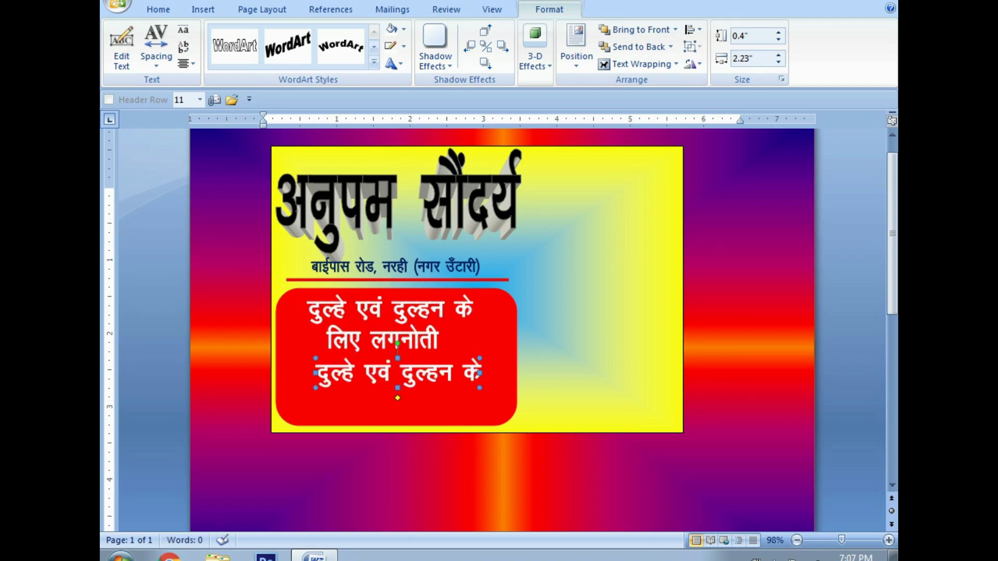
click(121, 49)
key(BackSpace)
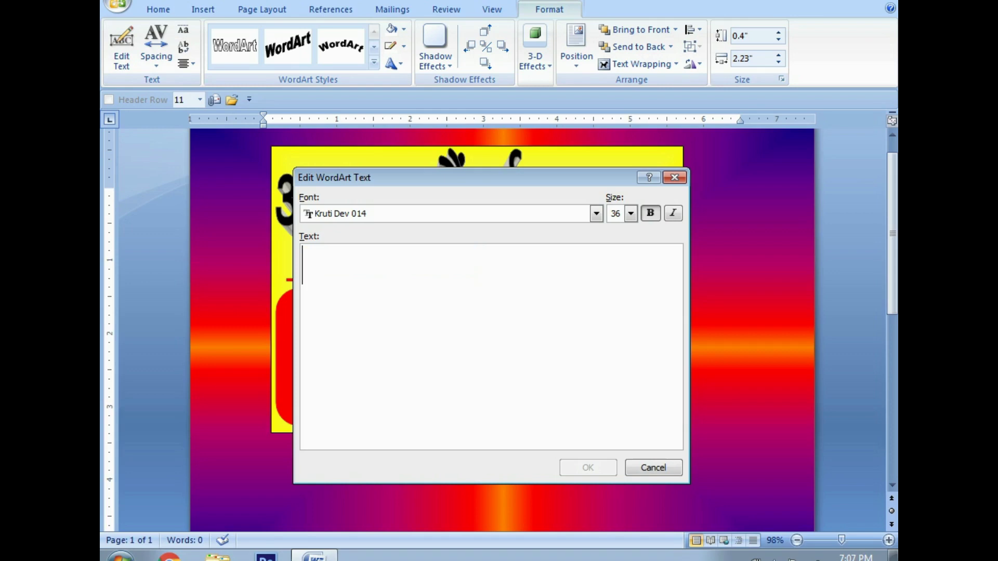
text(di)
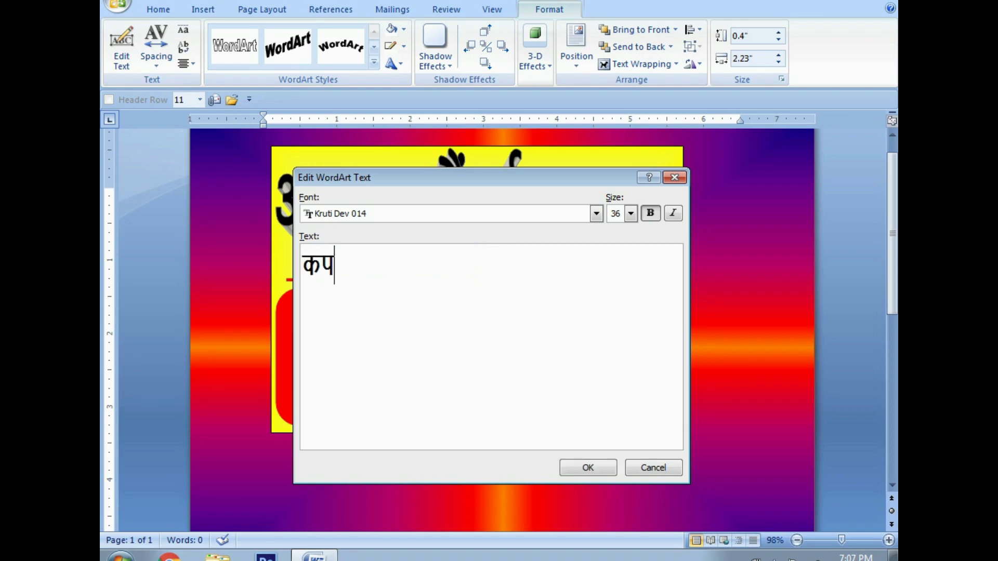
text(M+s dk fo)
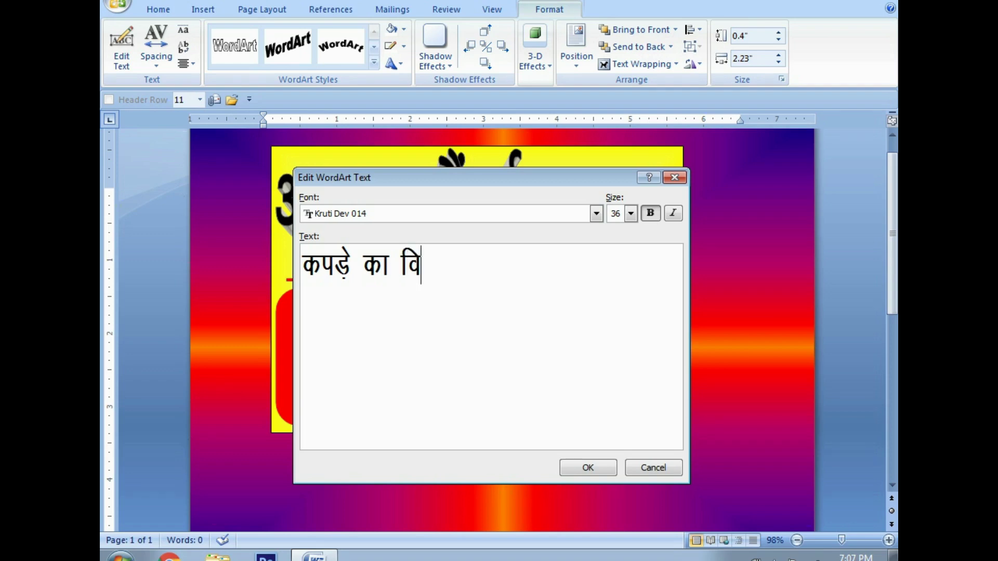
text(:)
key(BackSpace)
text("kk)
key(BackSpace)
key(BackSpace)
key(BackSpace)
text(;)
key(BackSpace)
text('kky)
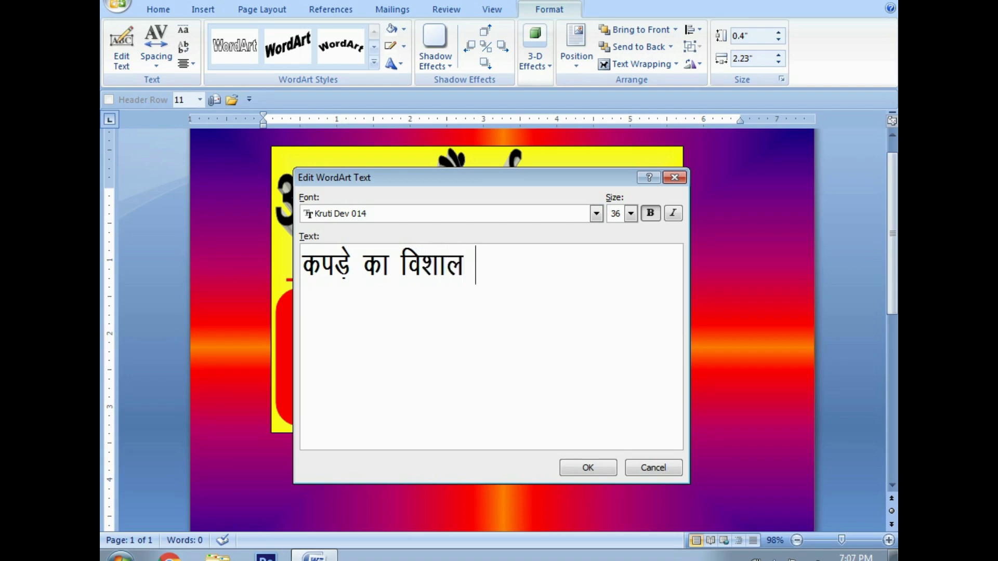
click(588, 468)
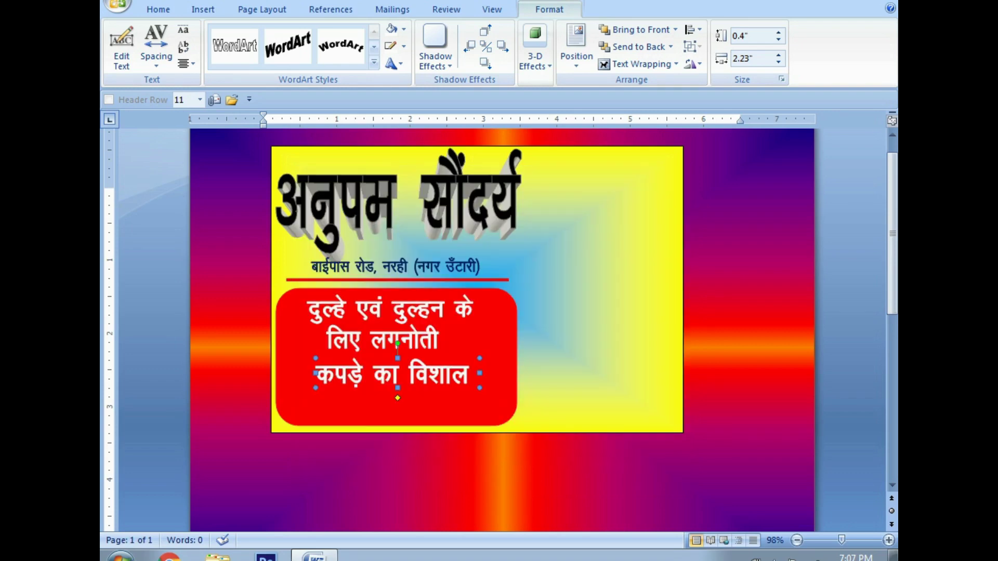
Step: Paste a fourth copy of the top line below 'कपड़े का विशाल' and stretch it across the panel
click(389, 310)
key(ctrl+v)
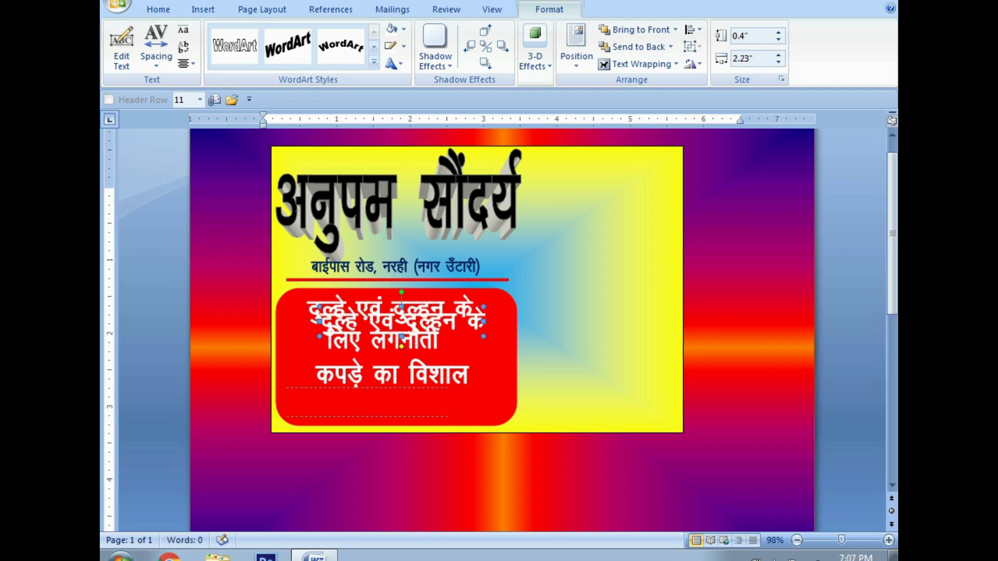
drag(401, 321, 369, 403)
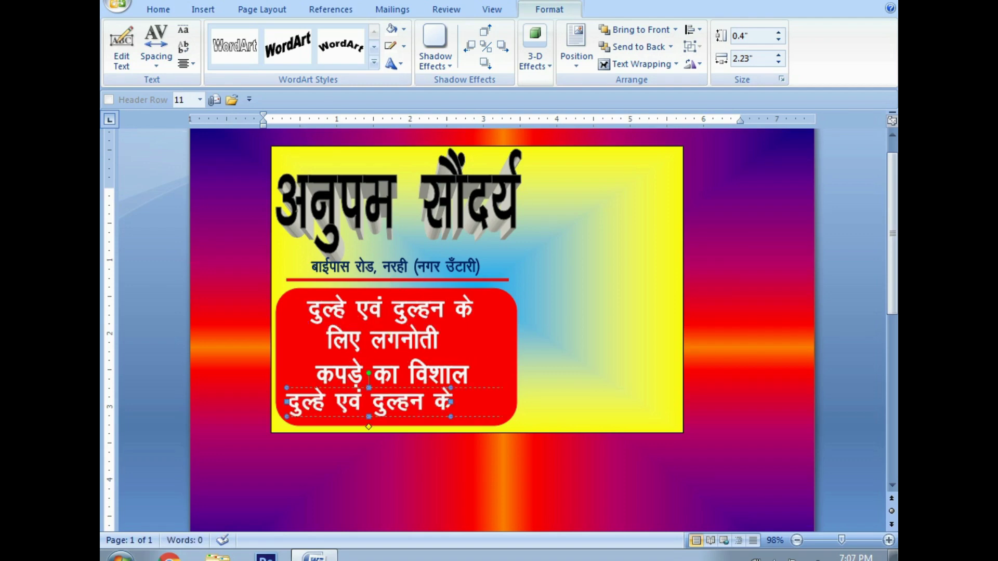
drag(450, 401, 509, 401)
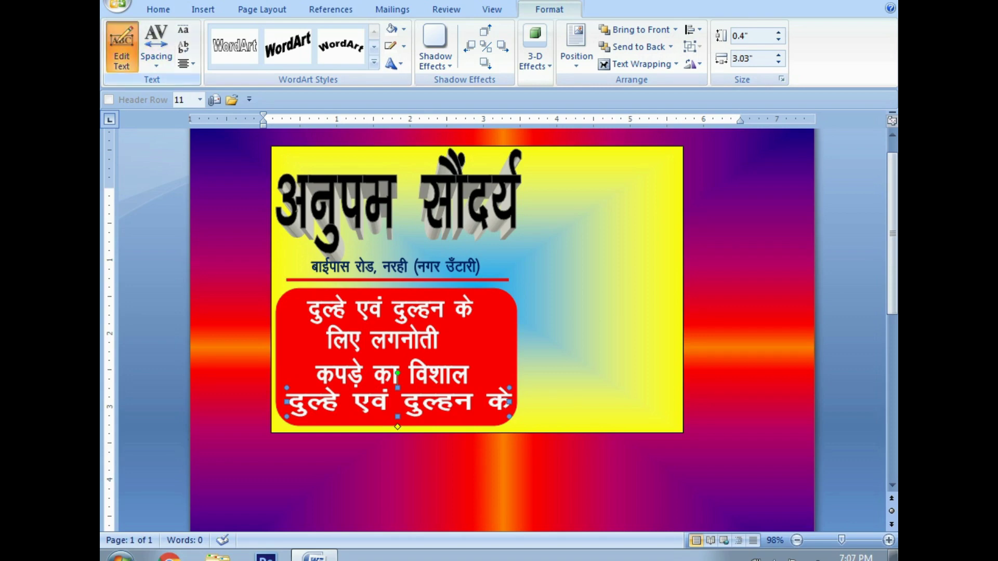
Step: Reword the fourth line to 'संग्रह हॉल सेल दाम में!!!'
click(121, 46)
key(Delete)
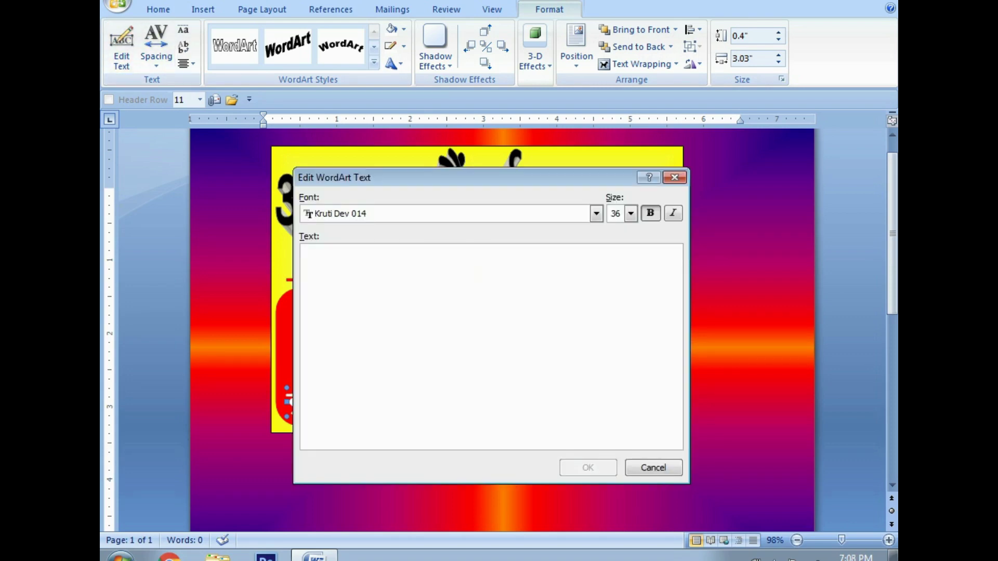
text(gkWl)
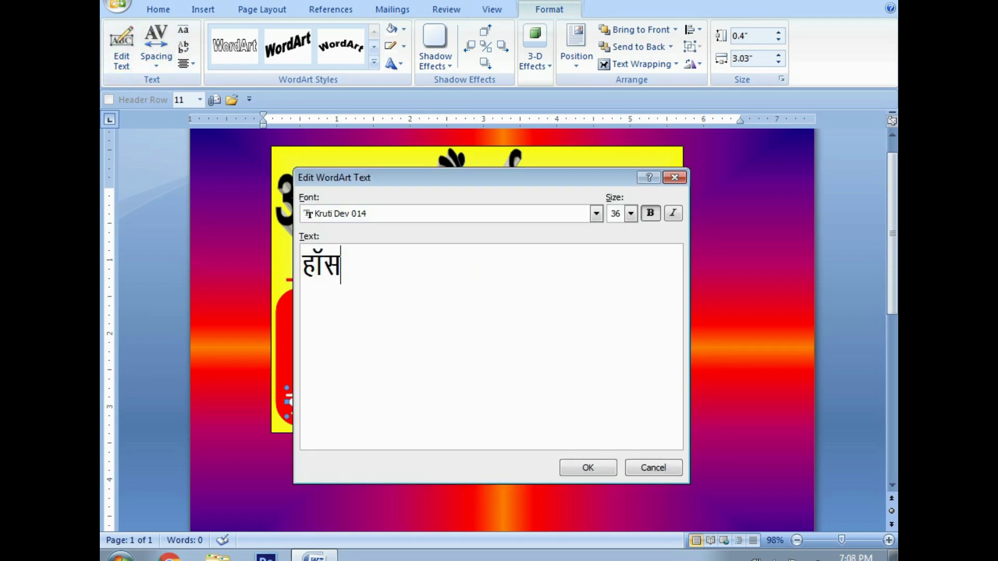
key(BackSpace)
text(y)
key(BackSpace)
key(BackSpace)
key(BackSpace)
key(BackSpace)
text(laxzg)
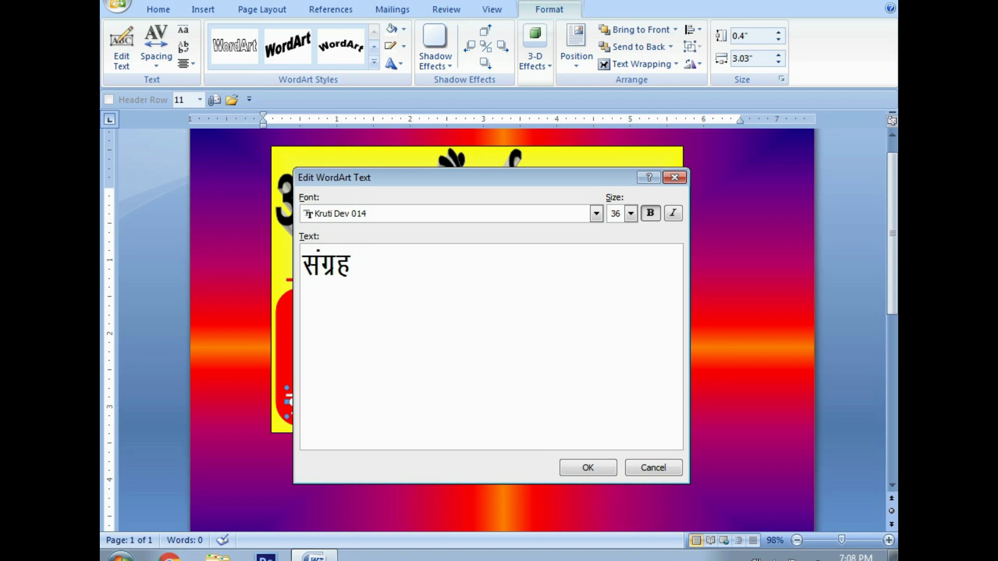
text( gkWy lsy nke esa)
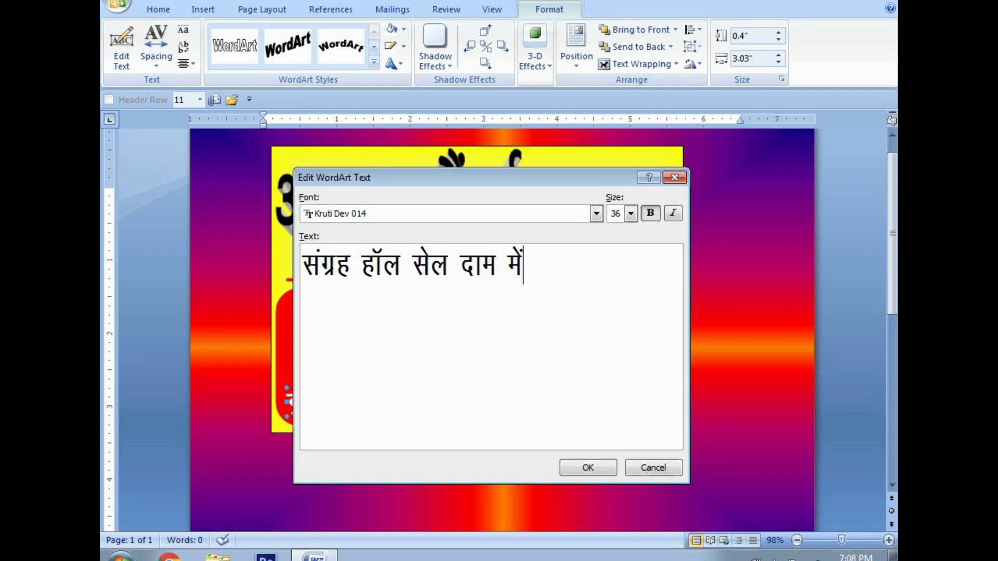
text(!!!!!!!!!)
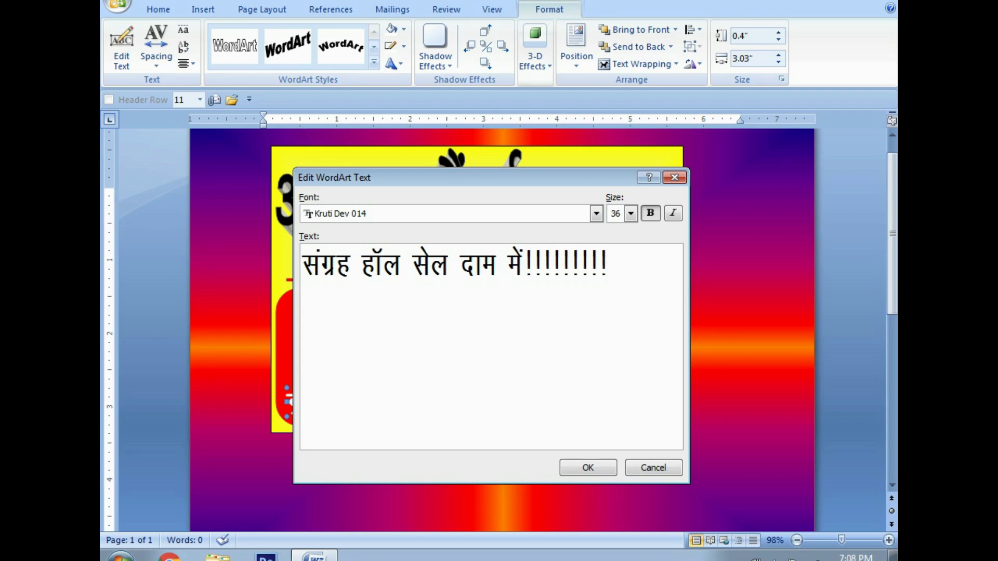
key(BackSpace)
key(BackSpace)
key(BackSpace)
key(BackSpace)
key(BackSpace)
key(BackSpace)
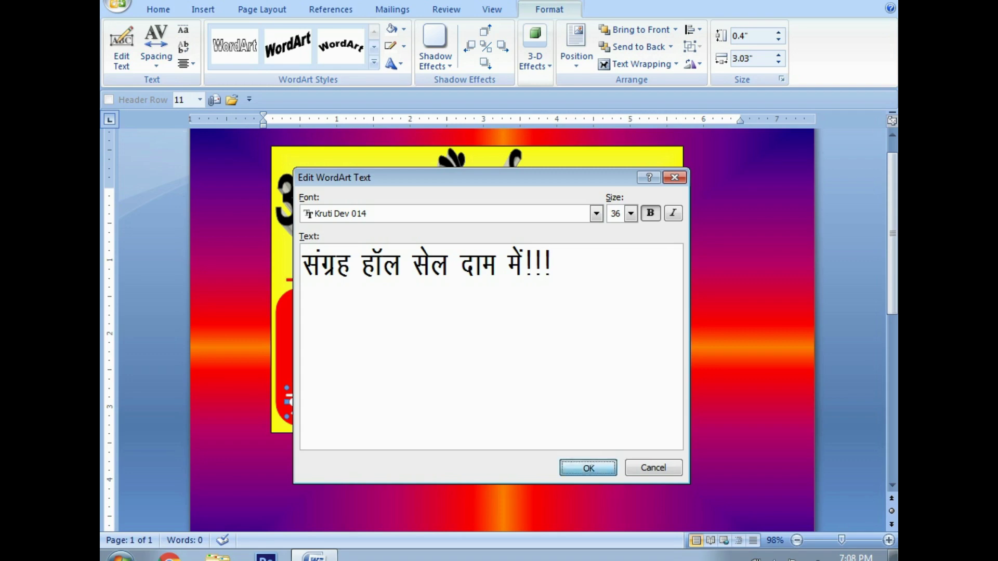
key(Return)
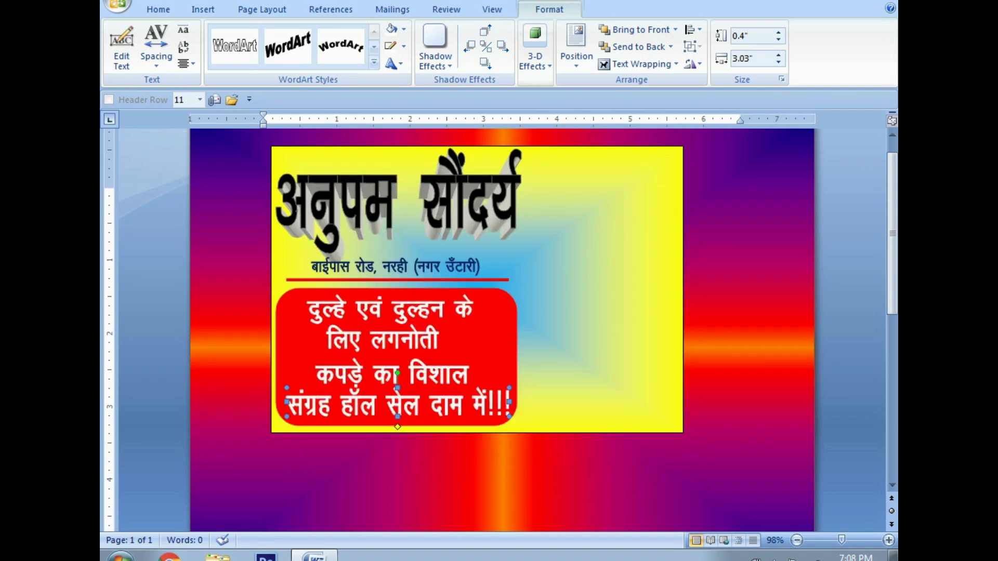
key(Right)
Step: Settle the bottom WordArt line with arrow-key nudges and begin inserting a picture from file
key(Down)
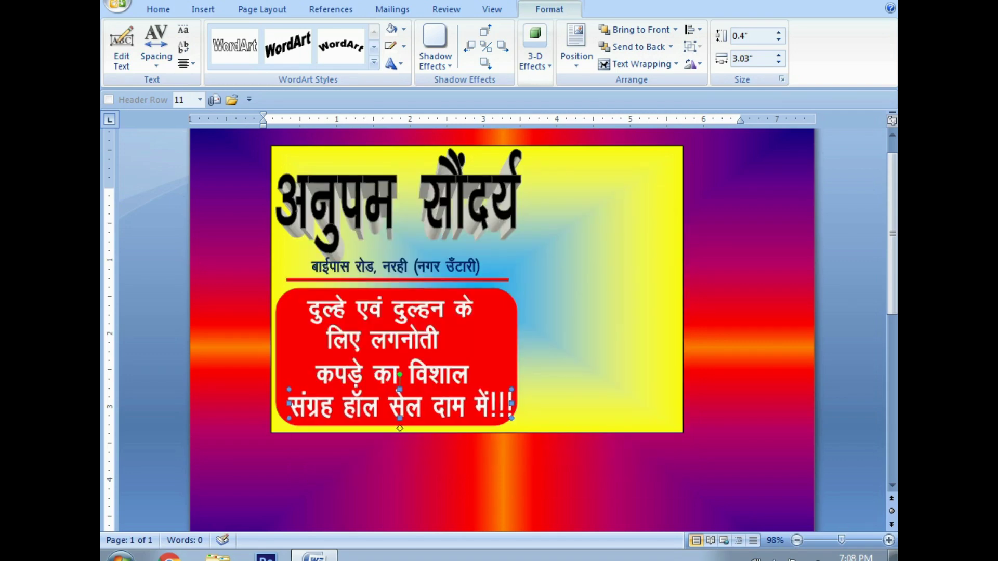
key(Left)
key(Up)
key(Escape)
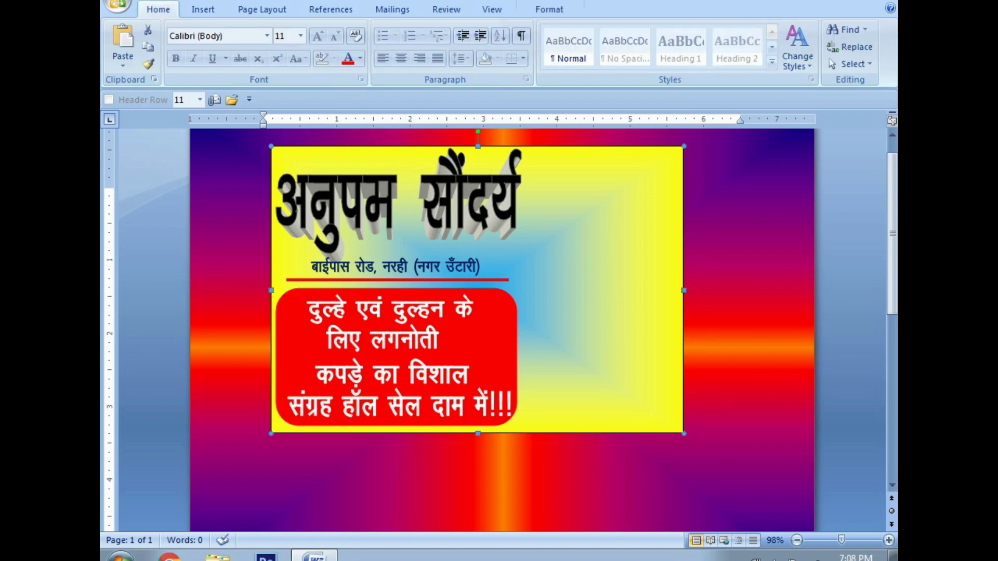
key(Escape)
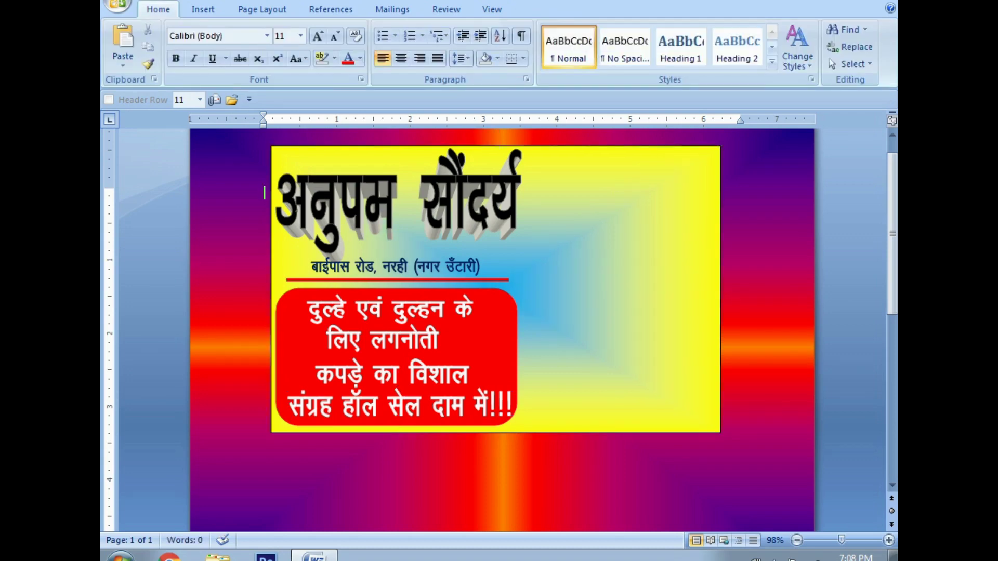
click(202, 9)
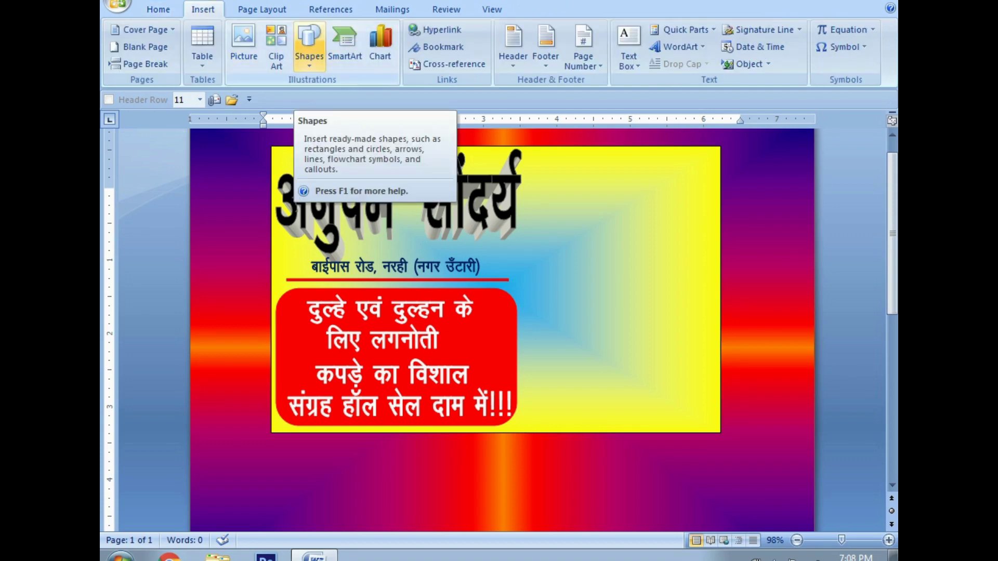
click(243, 45)
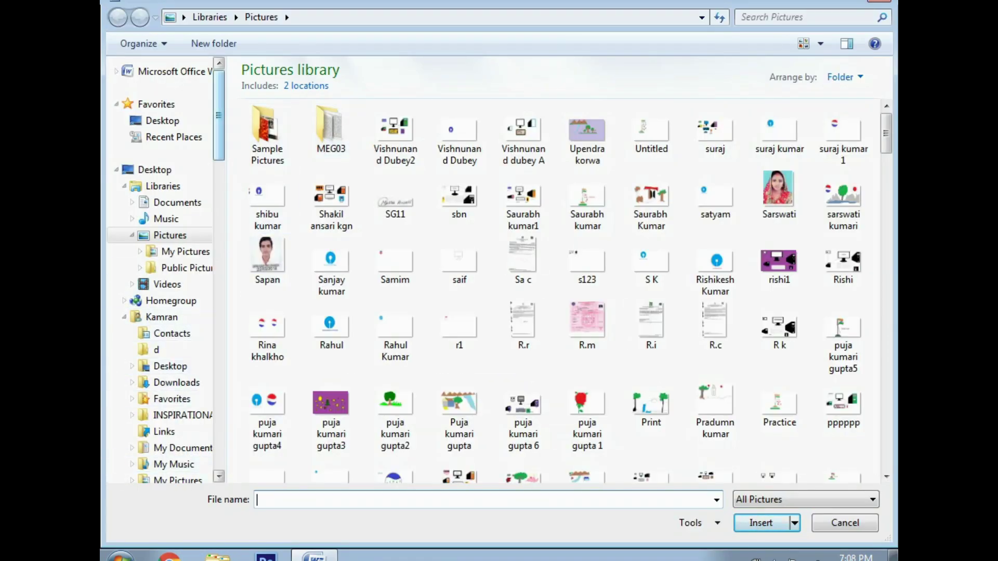
Step: Insert the picture aish13_8x6 from D:\wallpaper\ANIL WALLPAPER\bollybood
scroll(166, 291, down, 1)
scroll(167, 291, down, 6)
scroll(166, 291, down, 1)
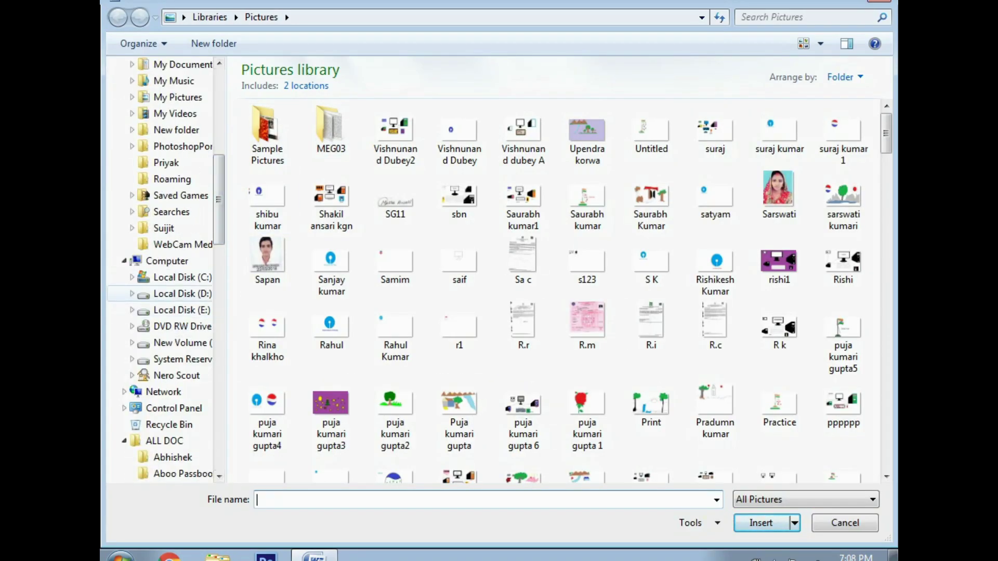
click(181, 293)
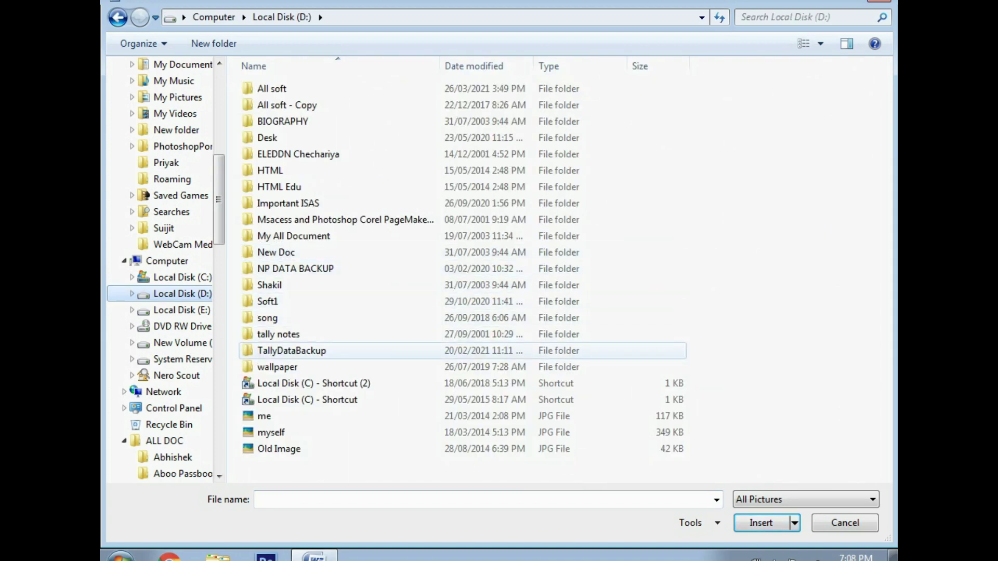
double_click(276, 367)
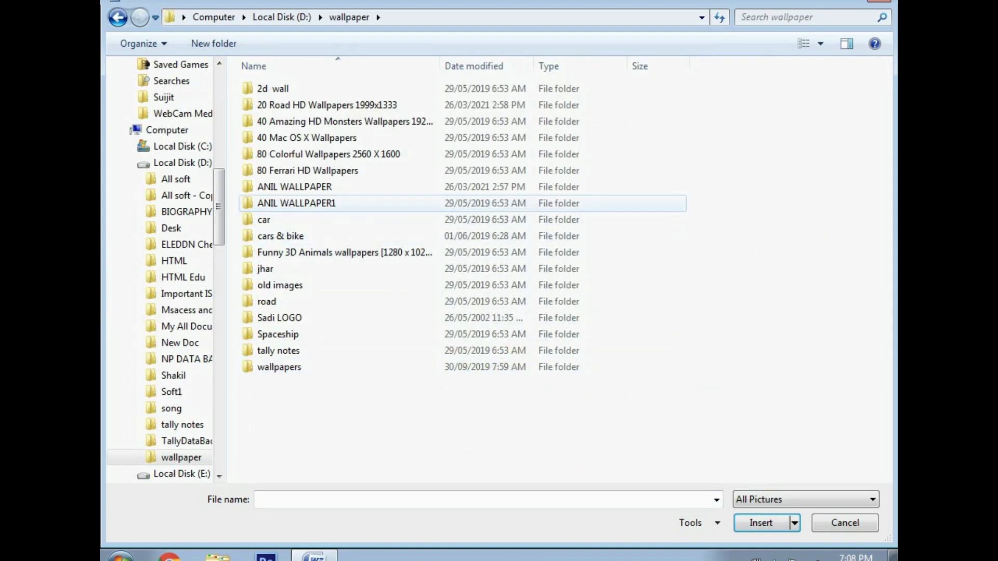
double_click(296, 204)
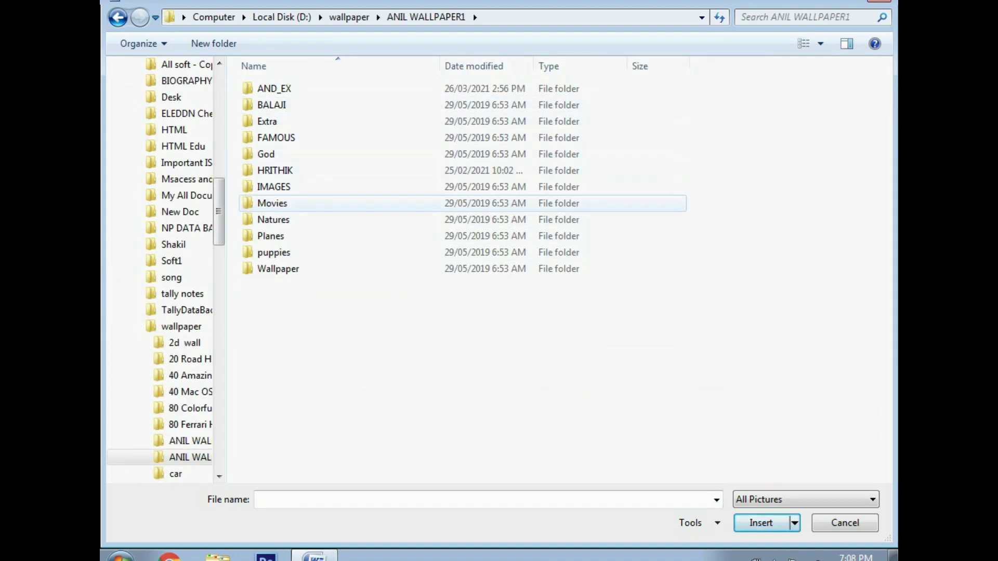
double_click(278, 269)
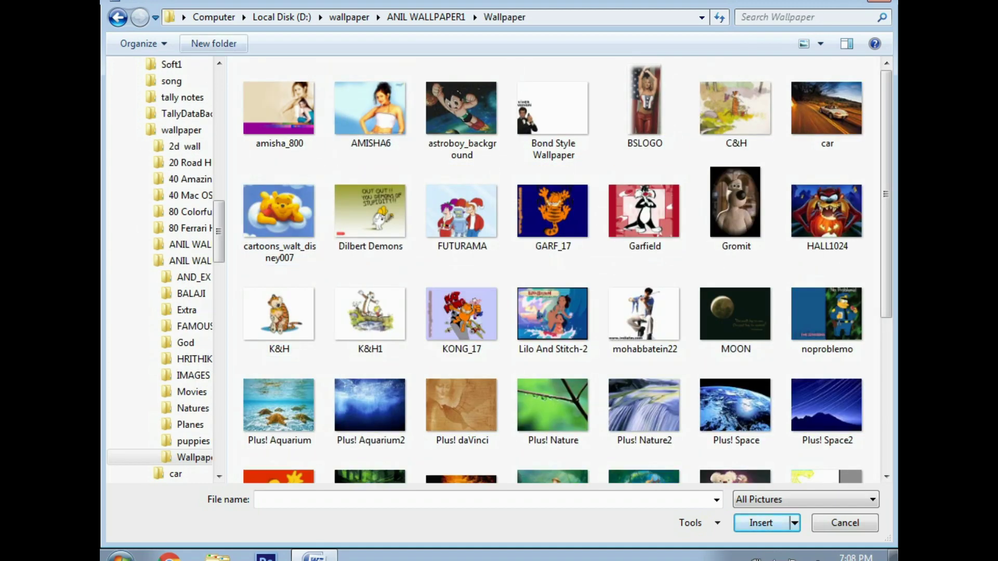
click(118, 17)
click(118, 17)
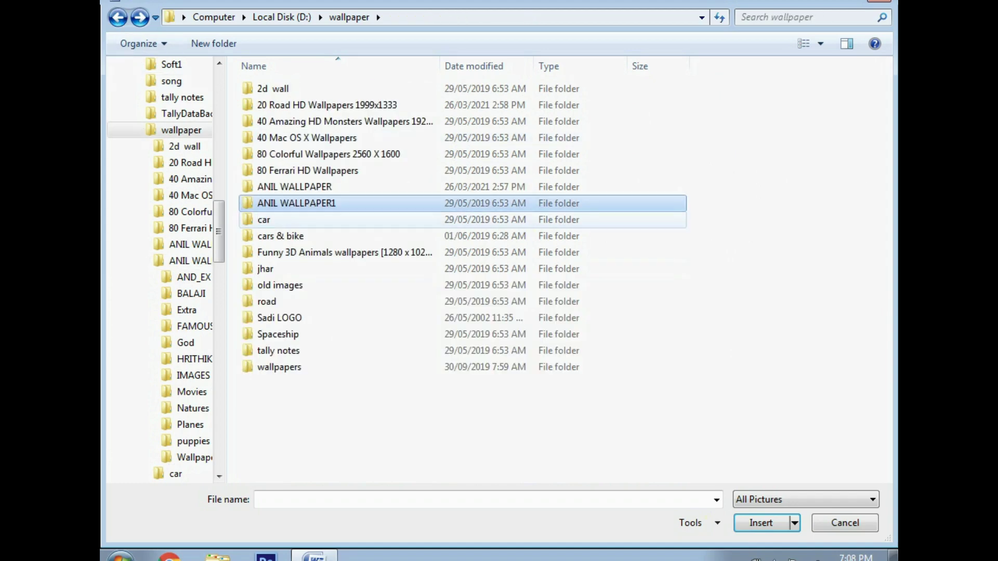
click(294, 187)
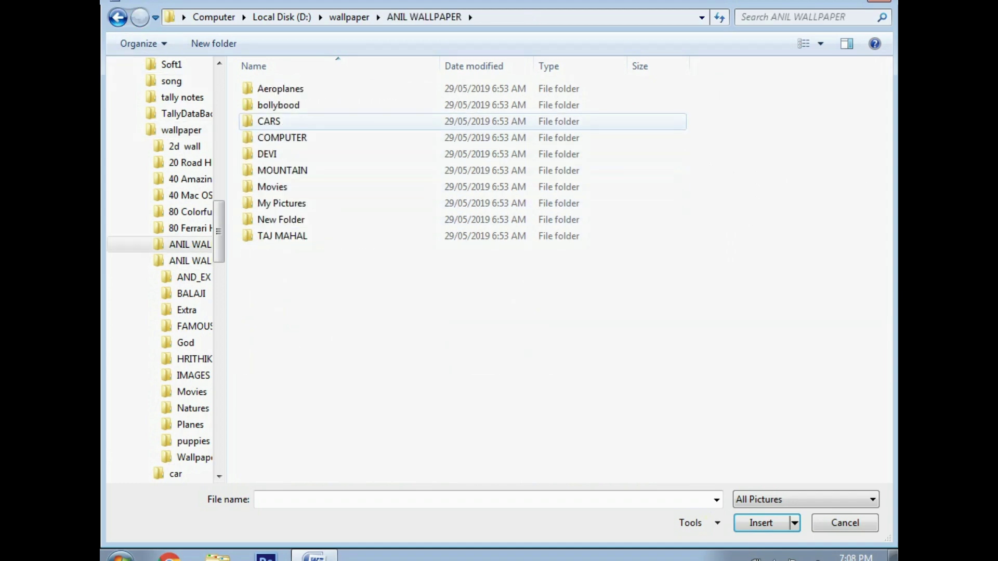
double_click(520, 104)
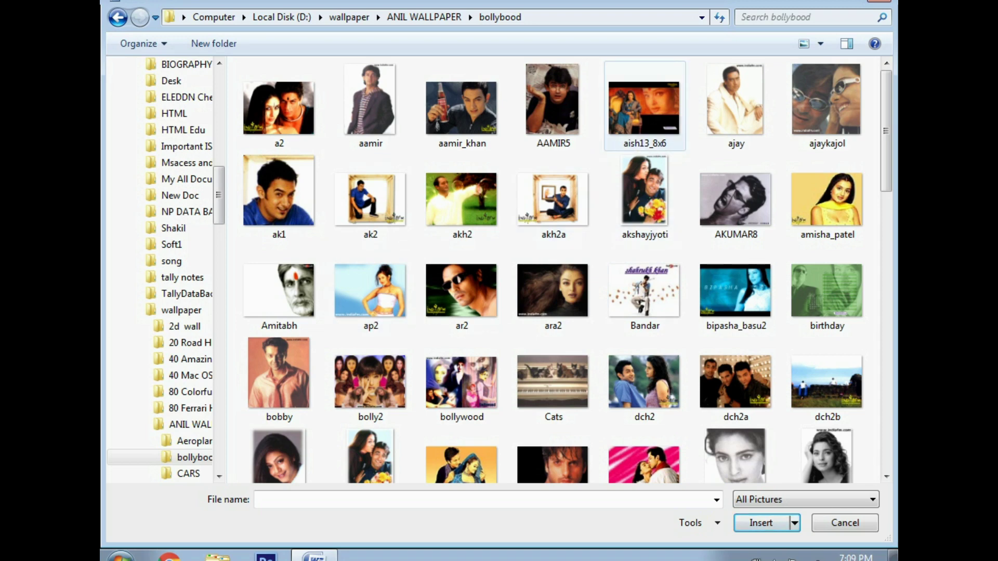
click(645, 107)
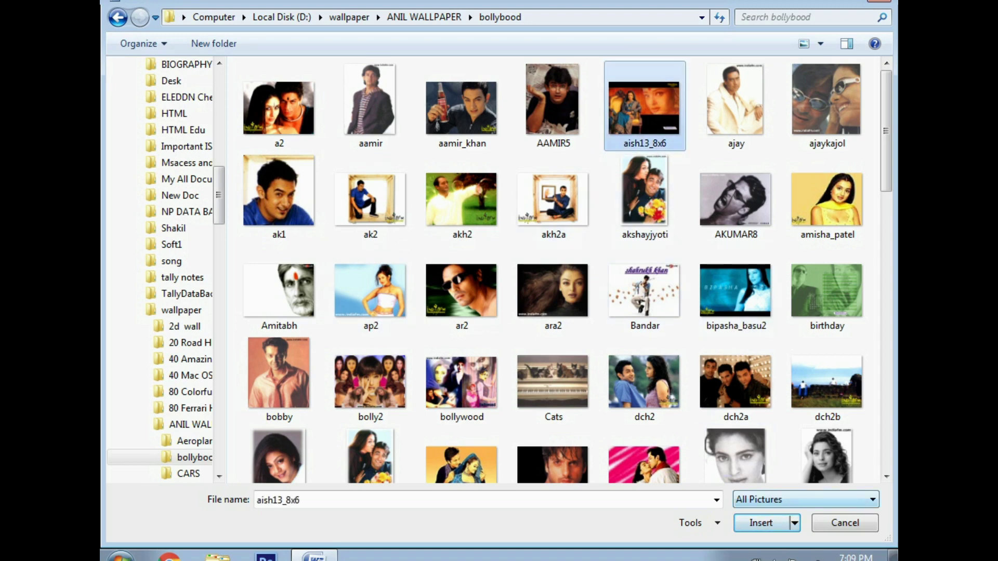
click(761, 523)
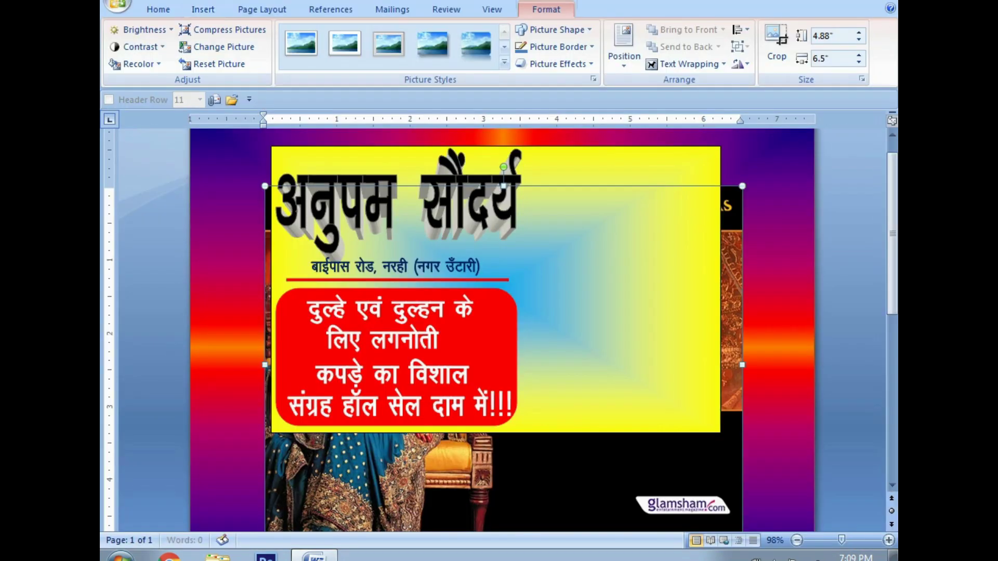
Step: Float the Devdas picture in front of text, shrink it, and move it to the yellow panel's top-right
click(688, 63)
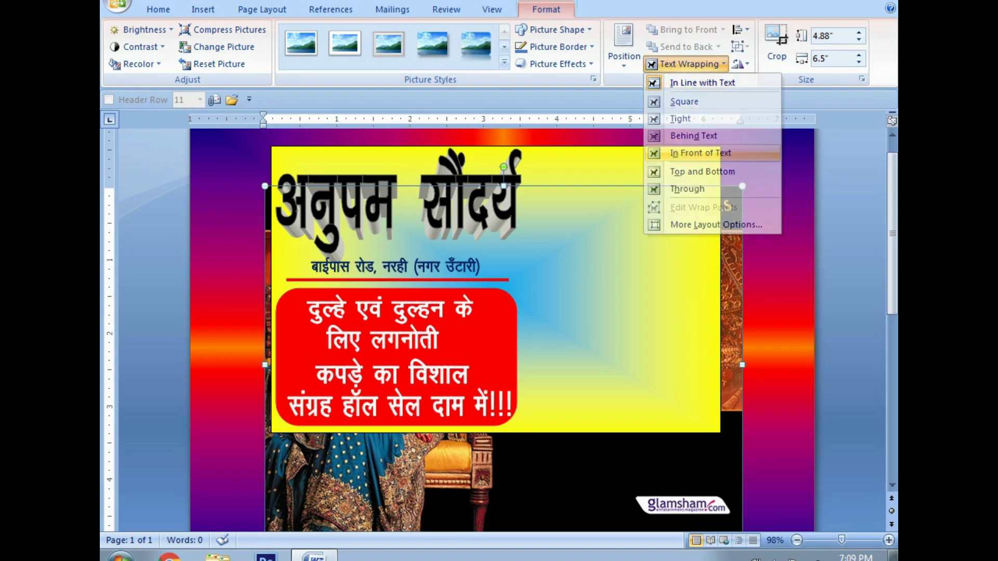
click(696, 153)
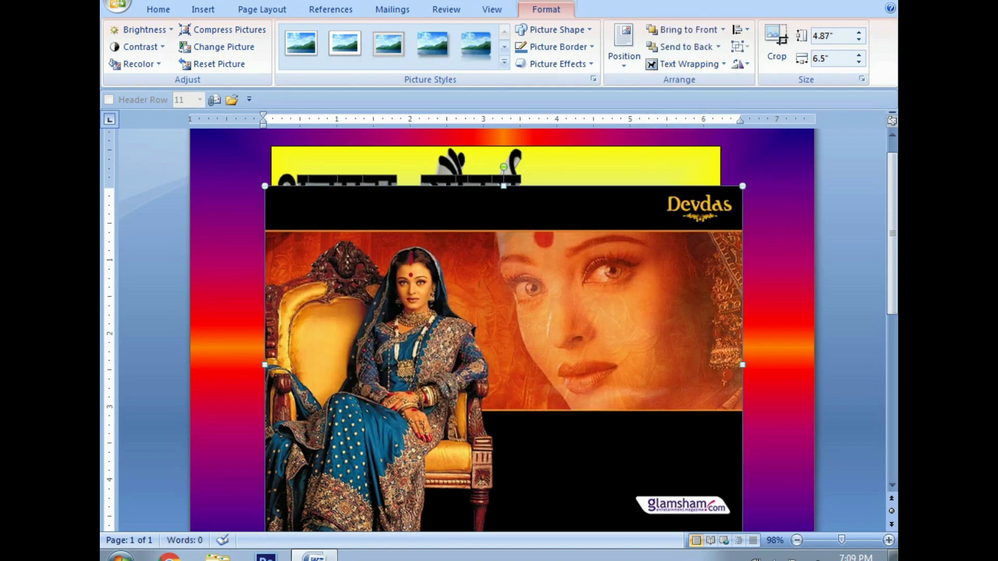
drag(742, 185, 406, 438)
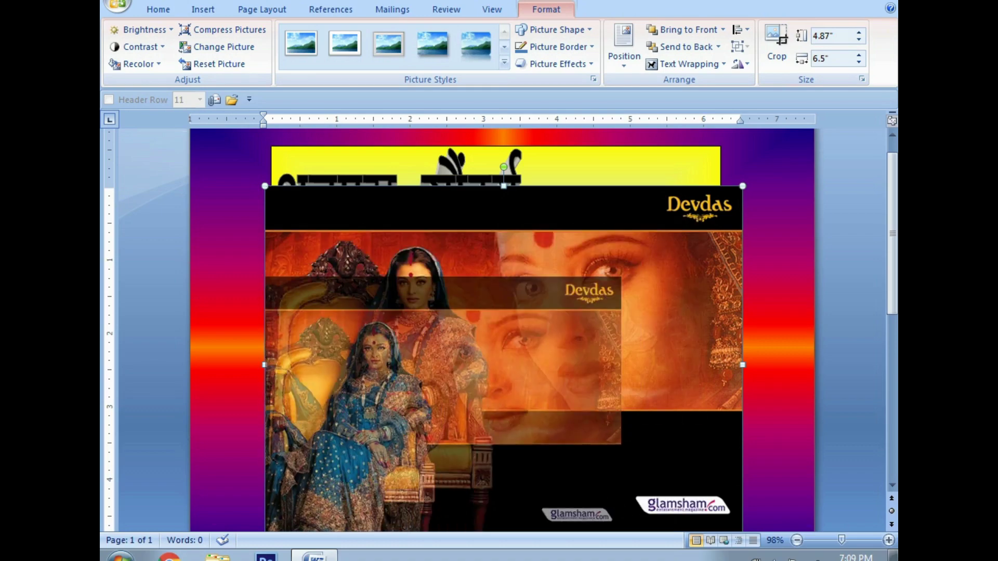
drag(335, 483, 598, 199)
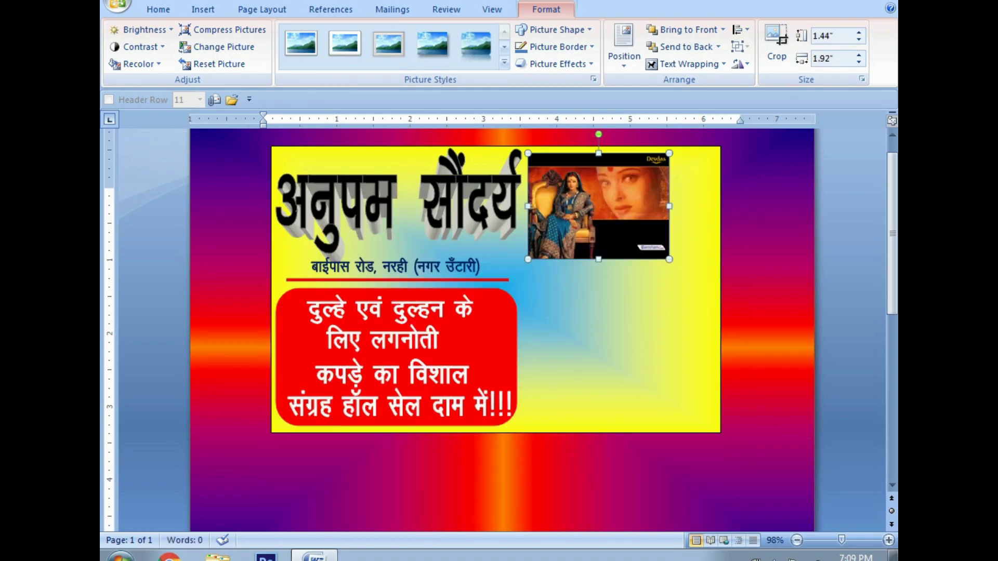
Step: Stretch the picture to 3.71 inches tall by 2.49 inches wide
drag(598, 259, 598, 422)
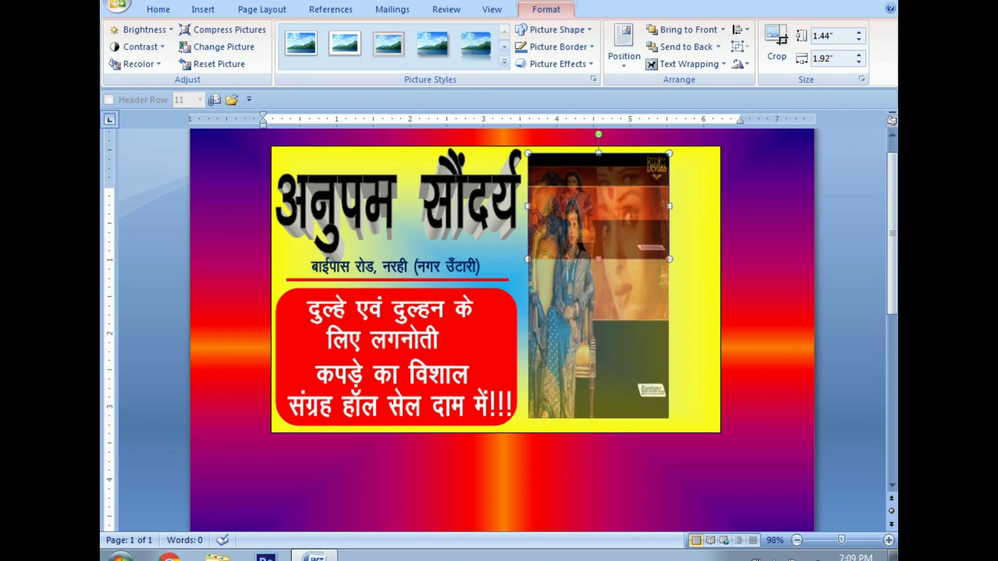
drag(598, 422, 598, 426)
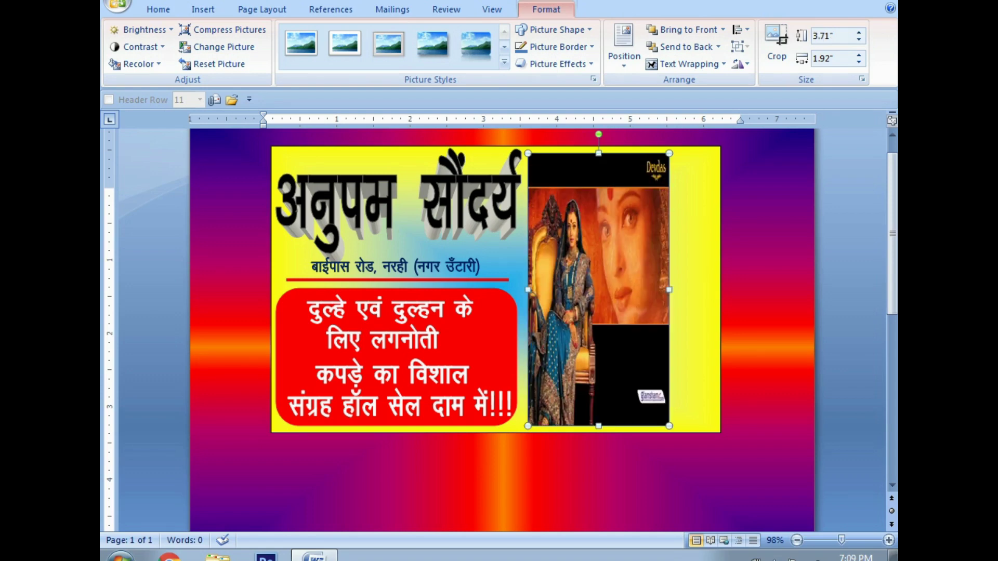
drag(669, 289, 711, 289)
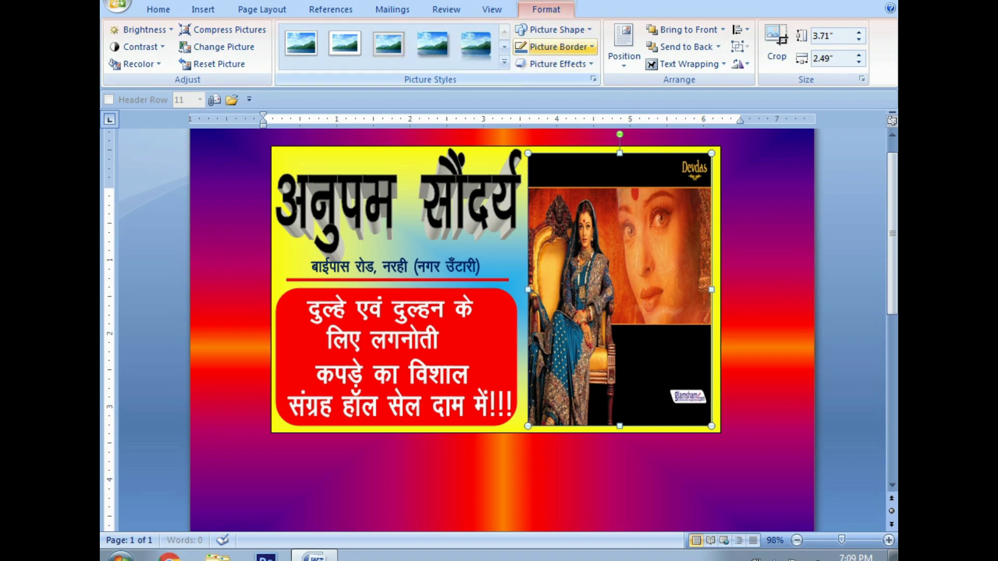
click(556, 64)
mouse_move(565, 91)
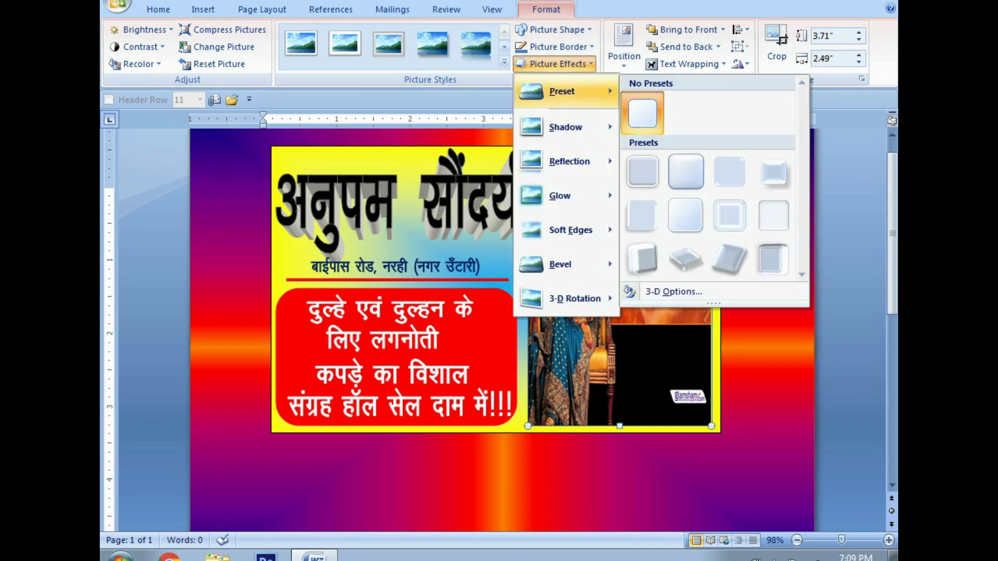
Step: Try tilted 3-D presets on the picture, reverting once to No Presets
click(685, 259)
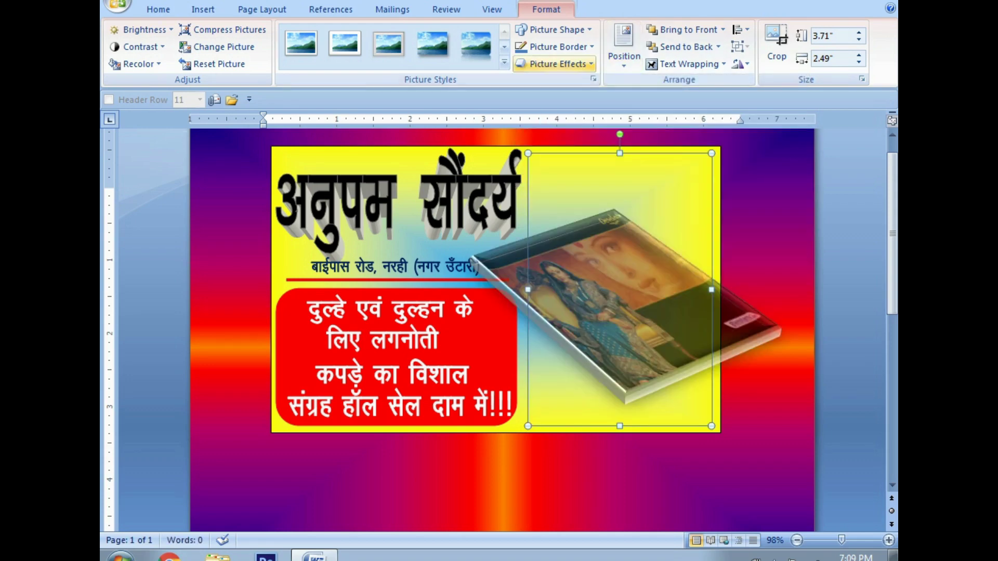
click(556, 63)
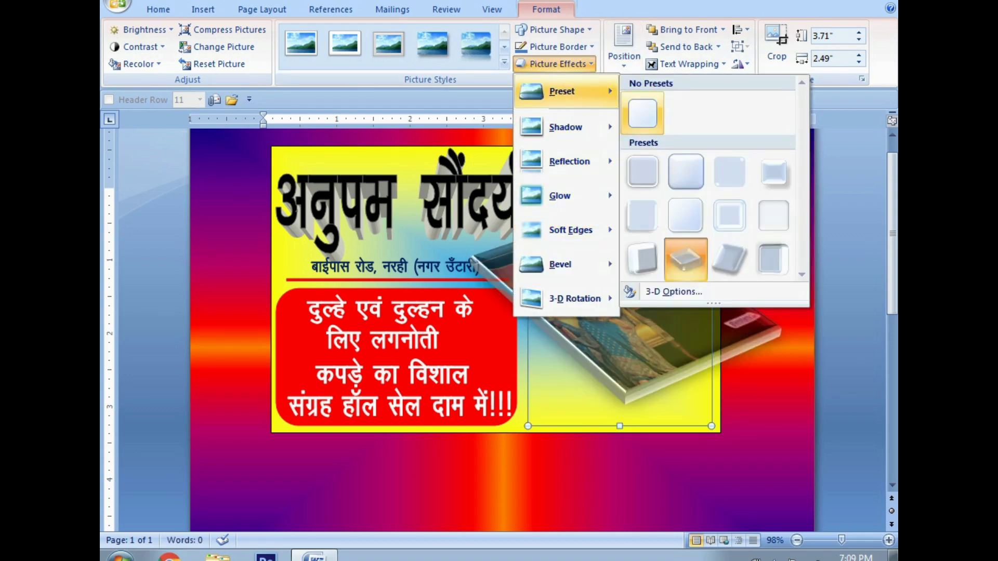
click(643, 113)
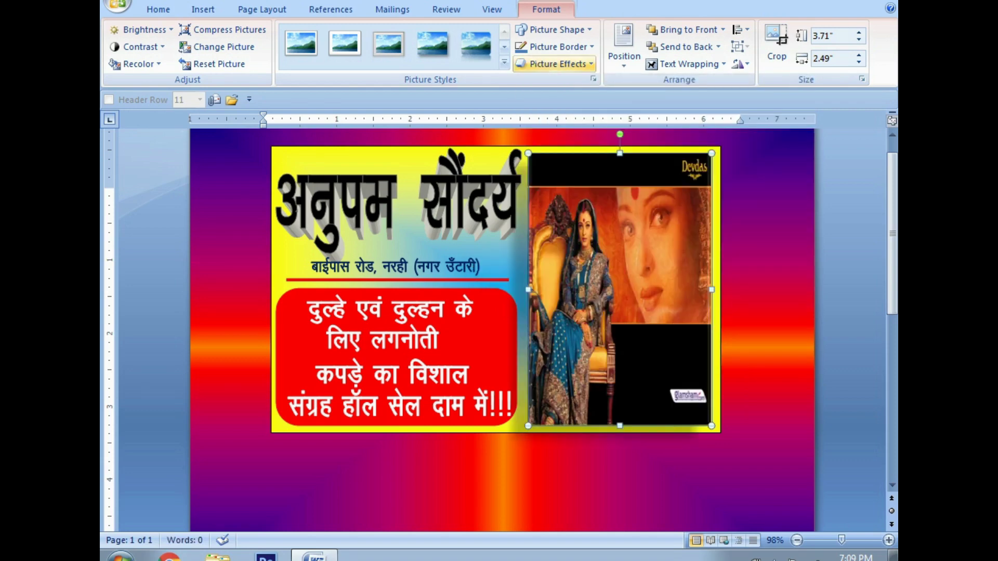
click(556, 64)
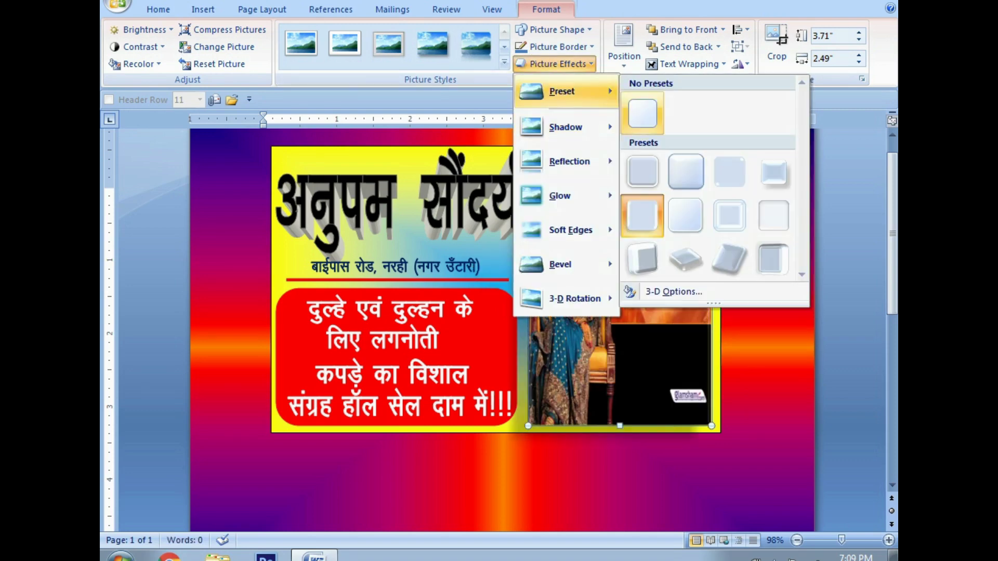
mouse_move(562, 92)
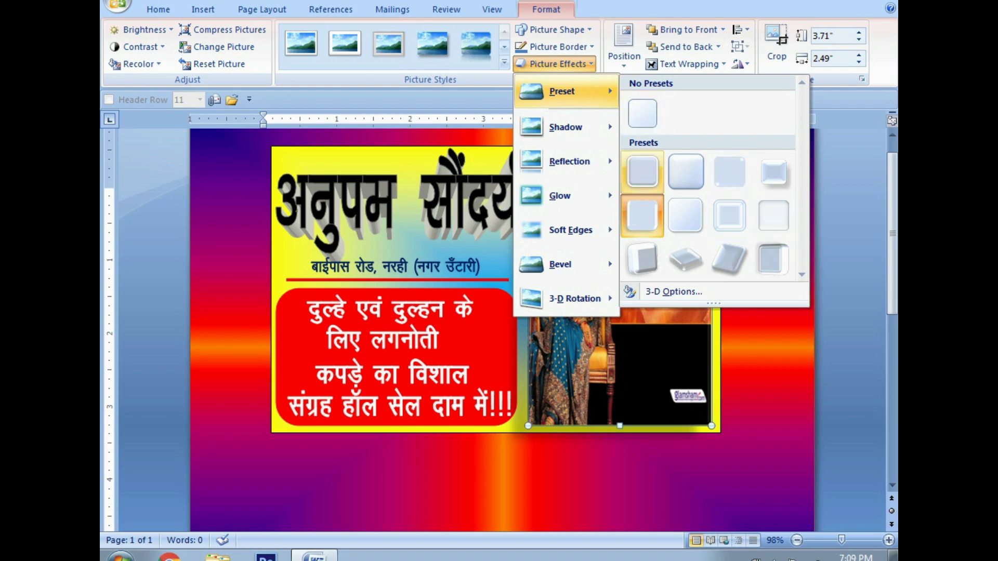
click(642, 260)
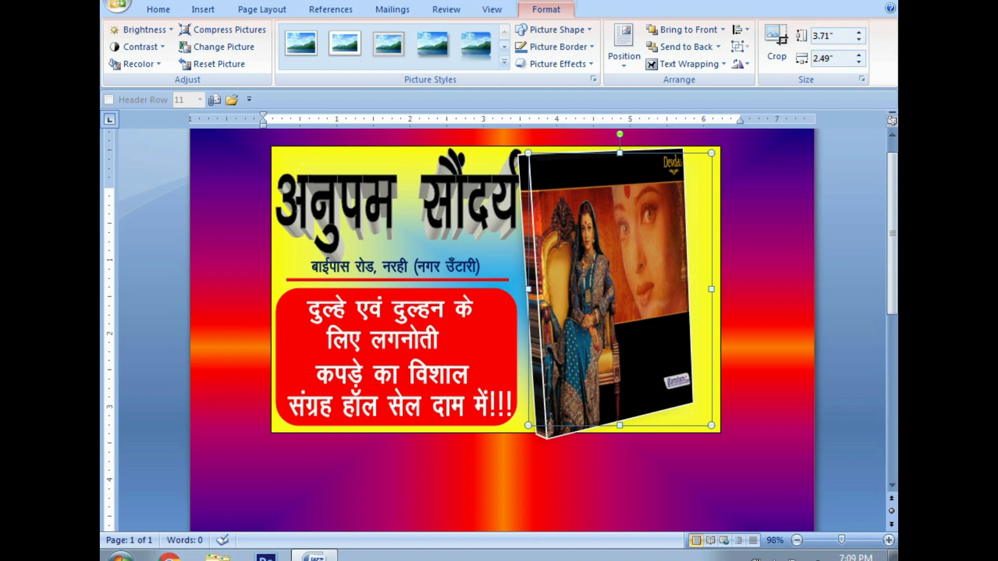
Step: Give the flat picture a beveled edge, then check it and reselect the picture
click(554, 63)
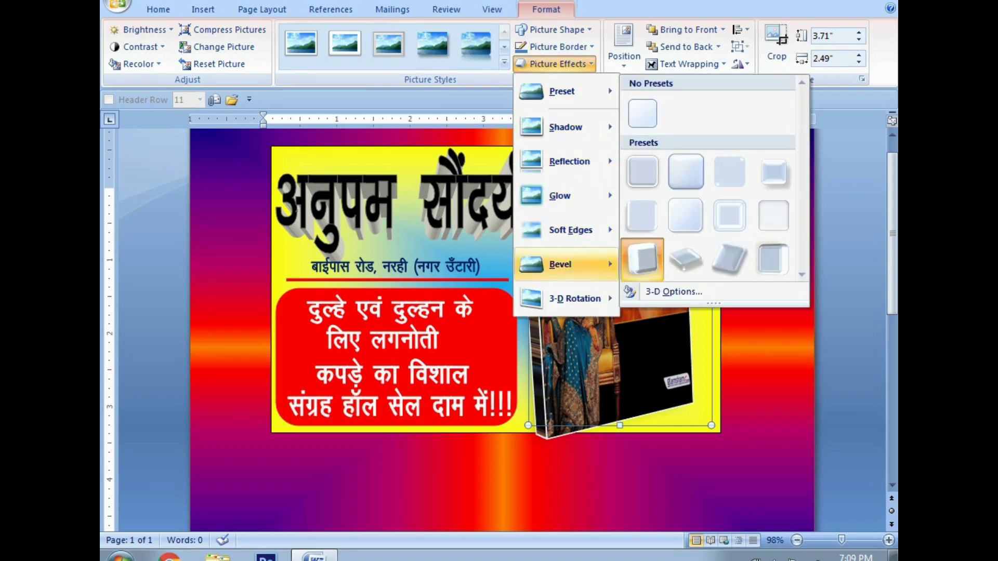
mouse_move(560, 264)
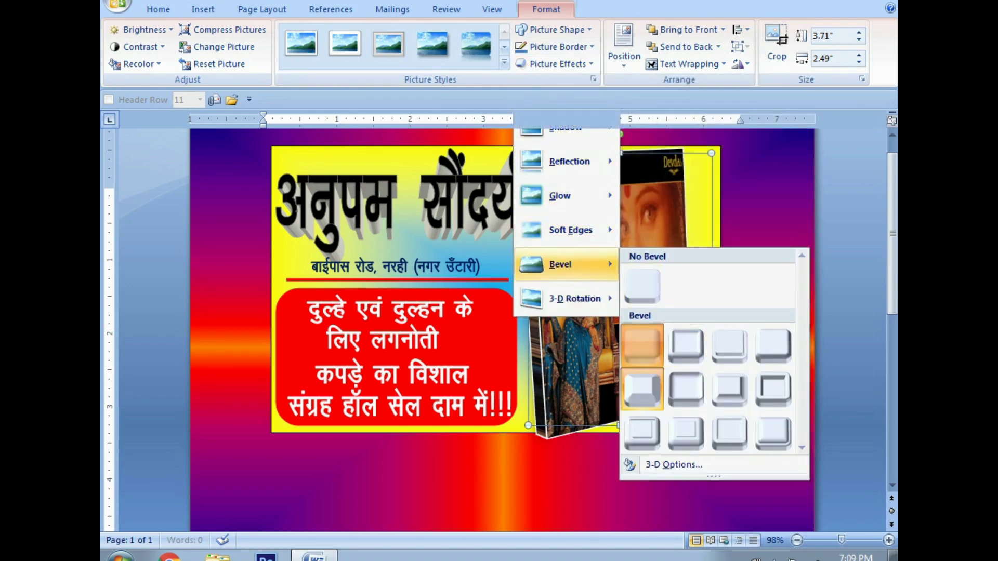
click(642, 344)
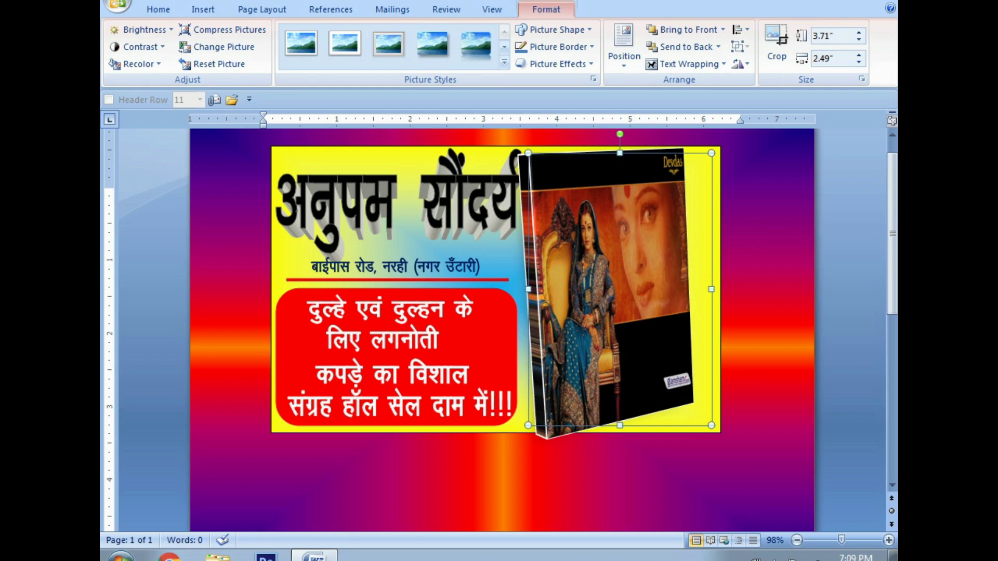
click(554, 63)
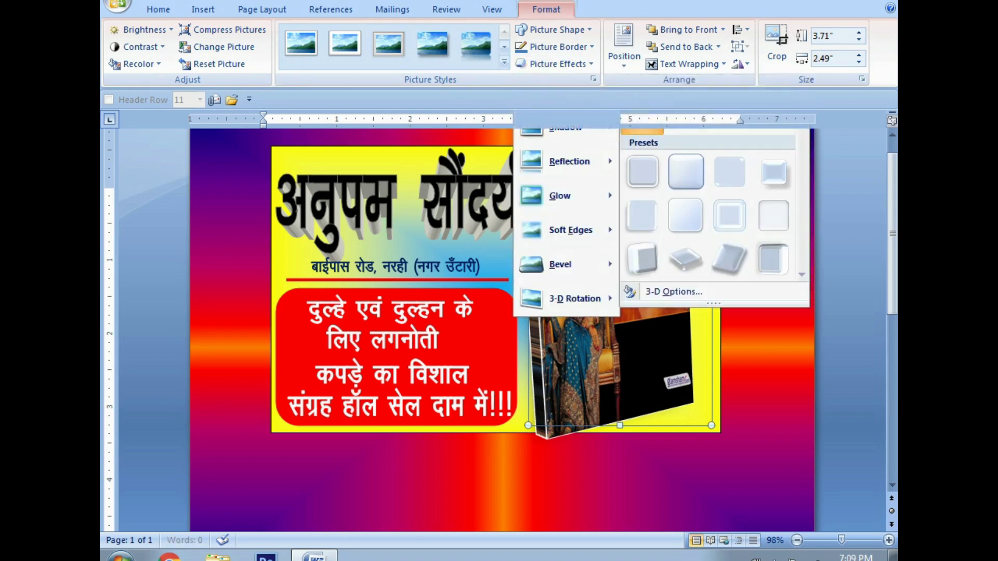
key(Escape)
click(554, 64)
mouse_move(561, 264)
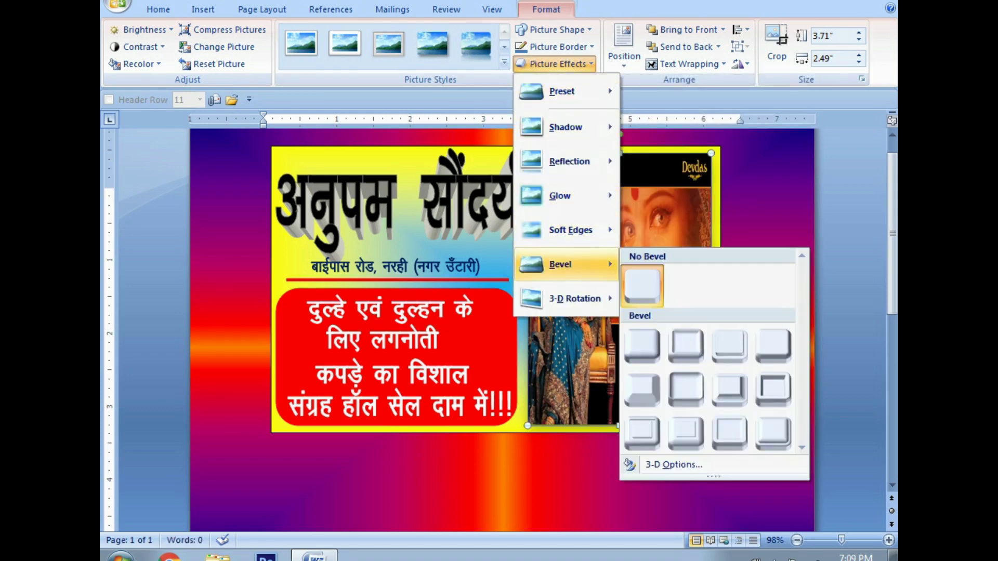
click(686, 389)
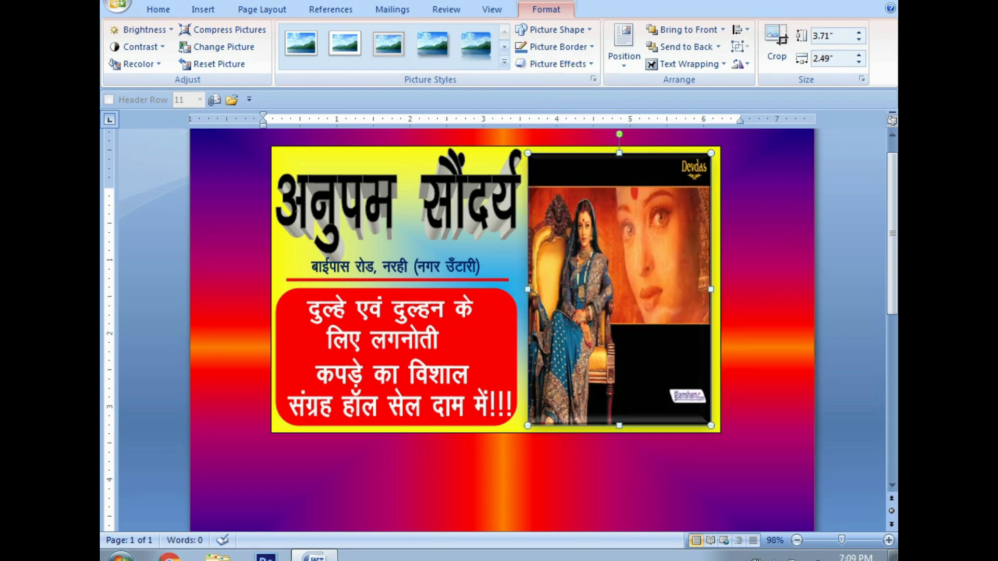
click(264, 192)
click(619, 289)
click(505, 62)
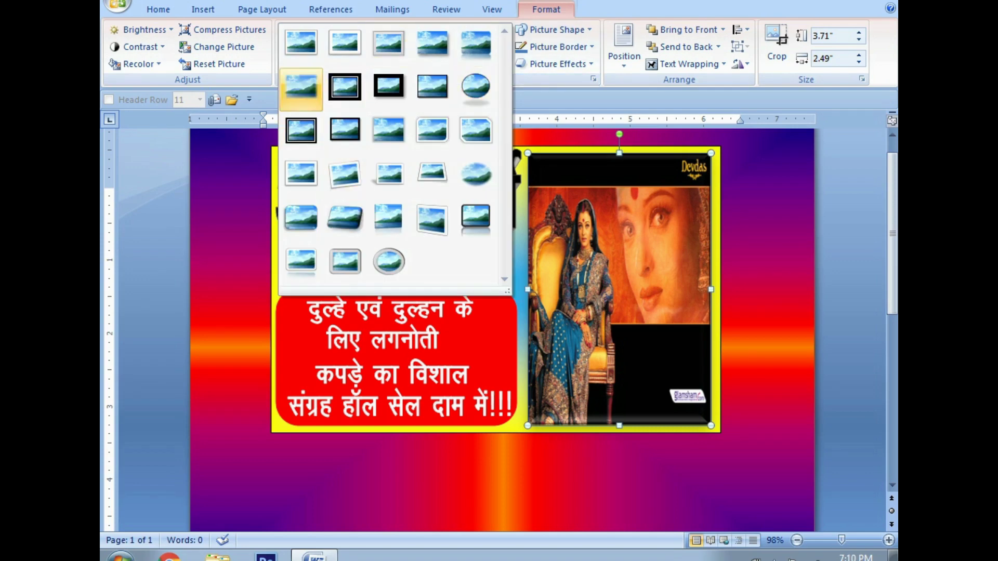
Step: Apply a soft-edged picture style, trying a parallel 3-D rotation and then removing it
click(300, 88)
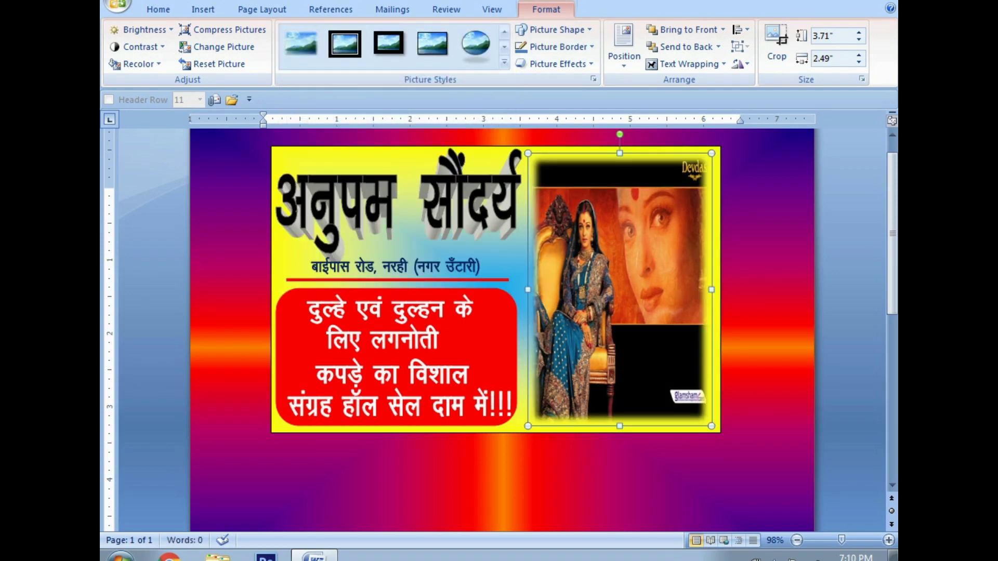
click(558, 63)
mouse_move(574, 298)
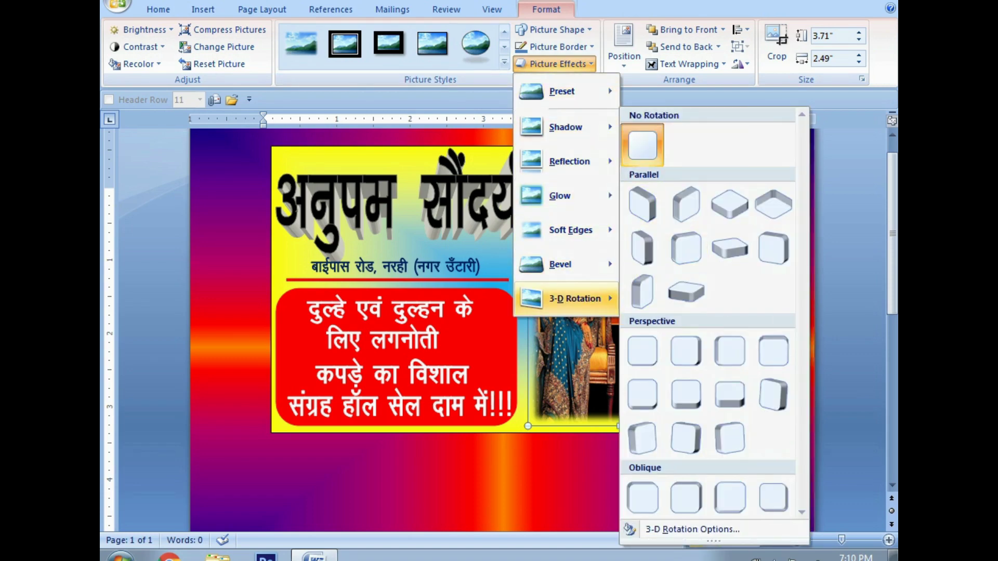
click(642, 291)
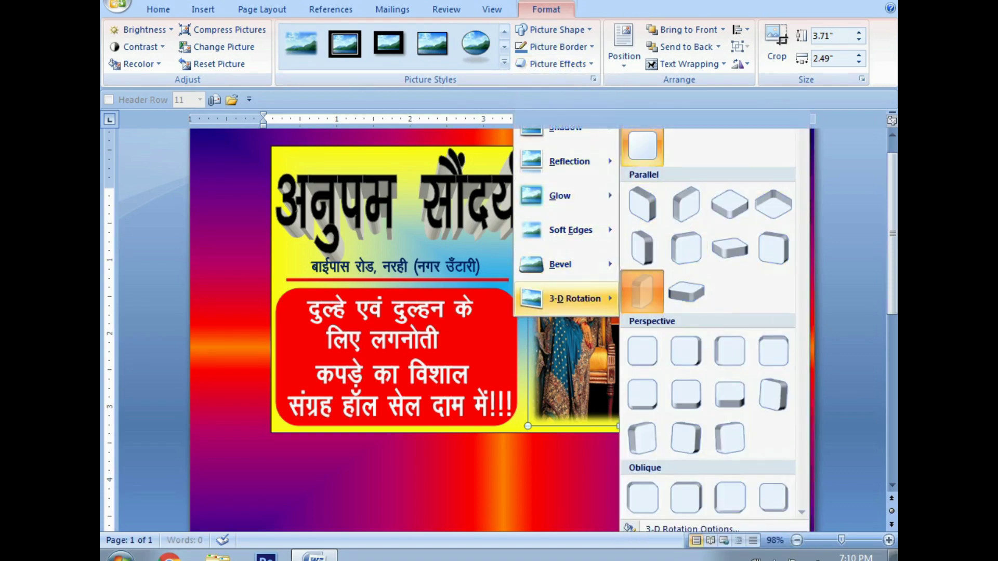
click(557, 63)
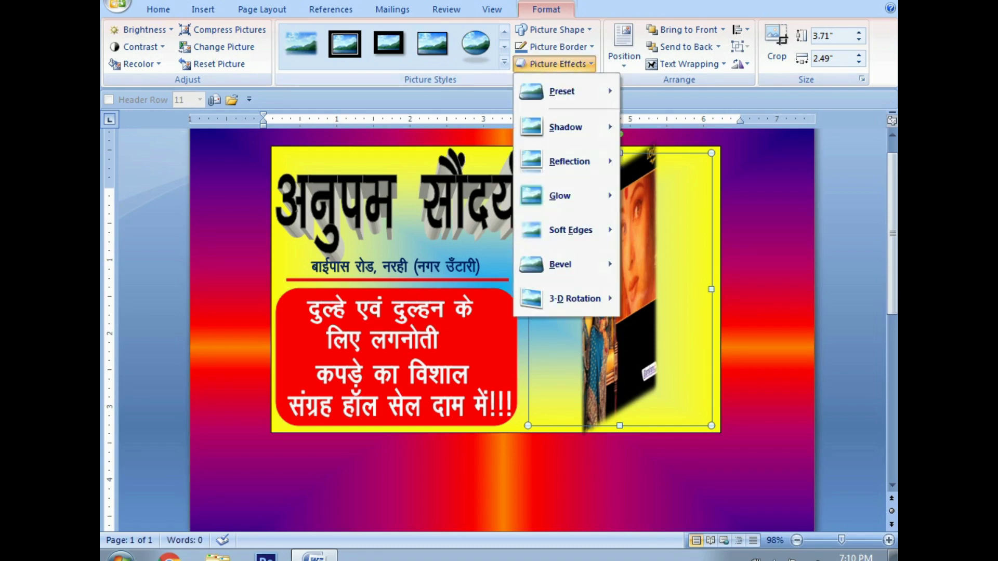
click(642, 113)
mouse_move(562, 92)
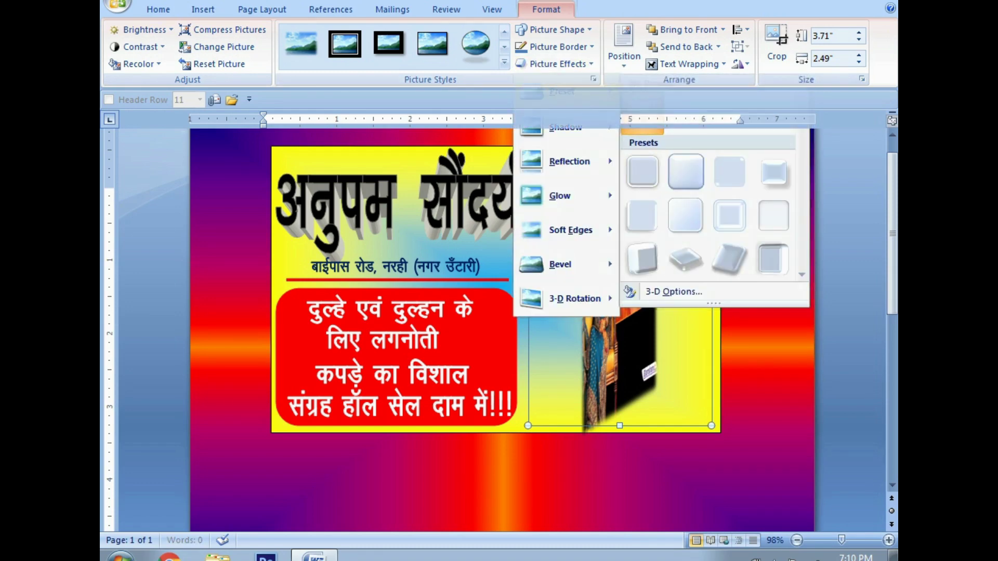
Step: Tilt the picture with a 3-D perspective preset and view the finished page
click(558, 63)
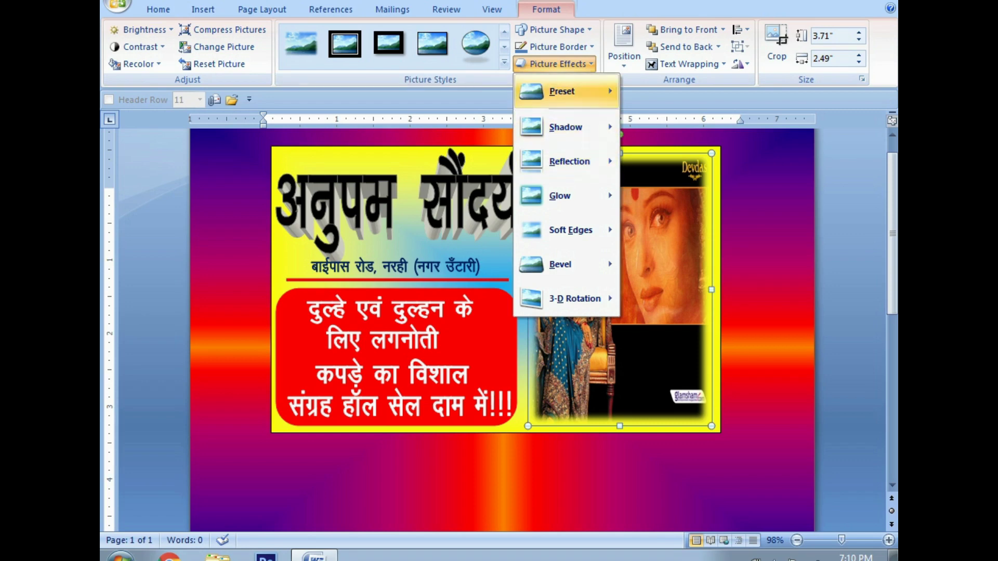
click(642, 258)
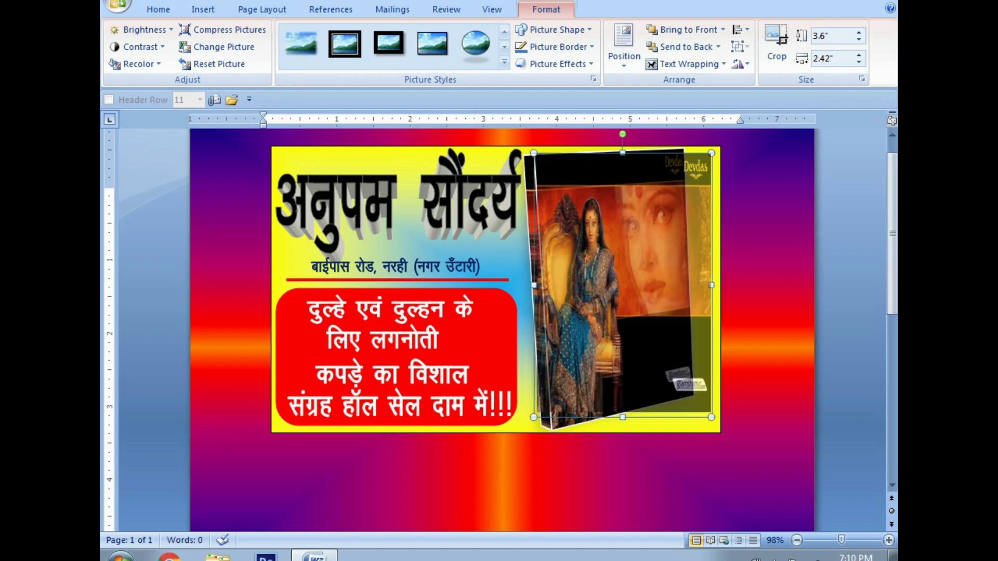
click(265, 192)
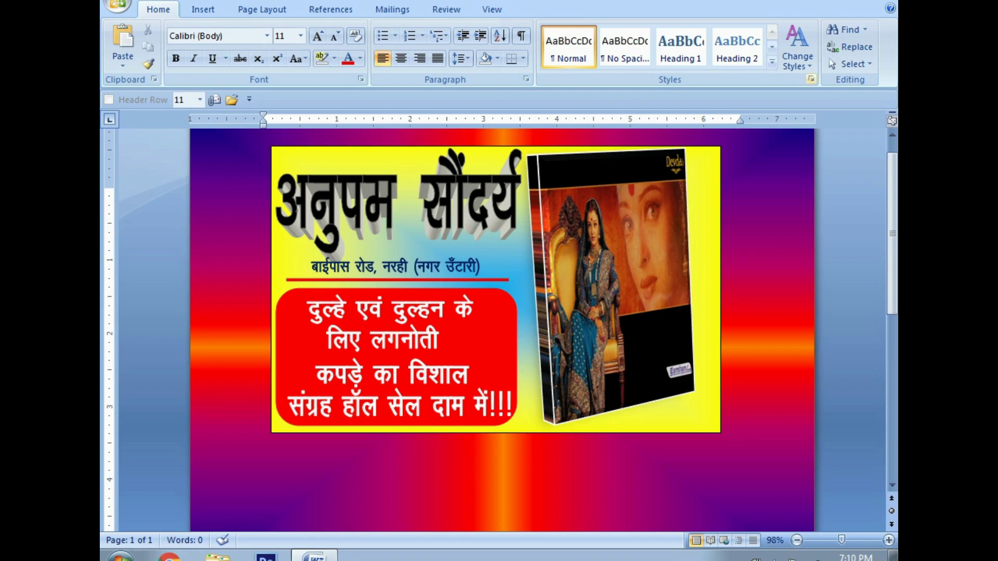
Step: Exit Word, discarding the changes to Document1 and dismissing the clipboard prompt
key(alt+F4)
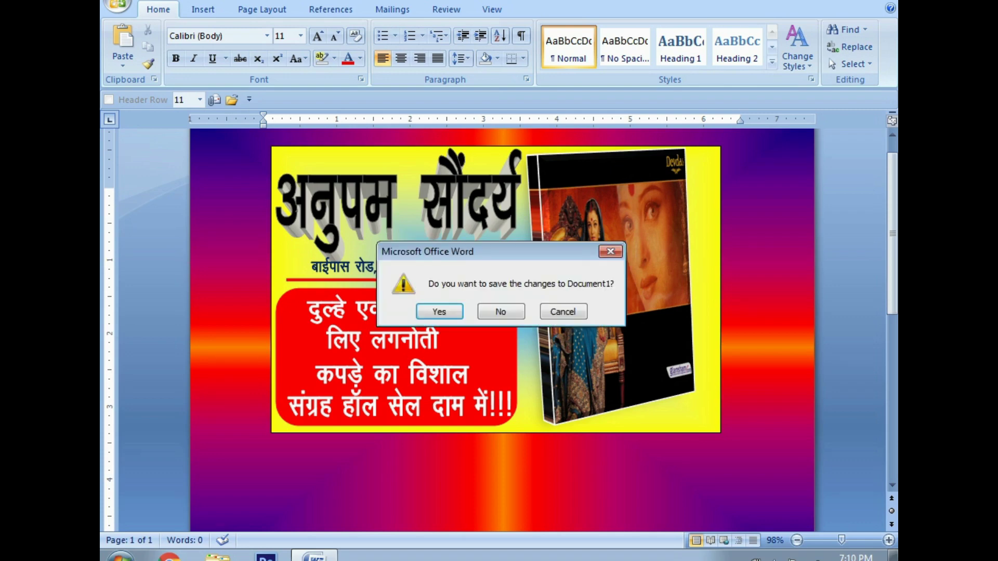
key(Return)
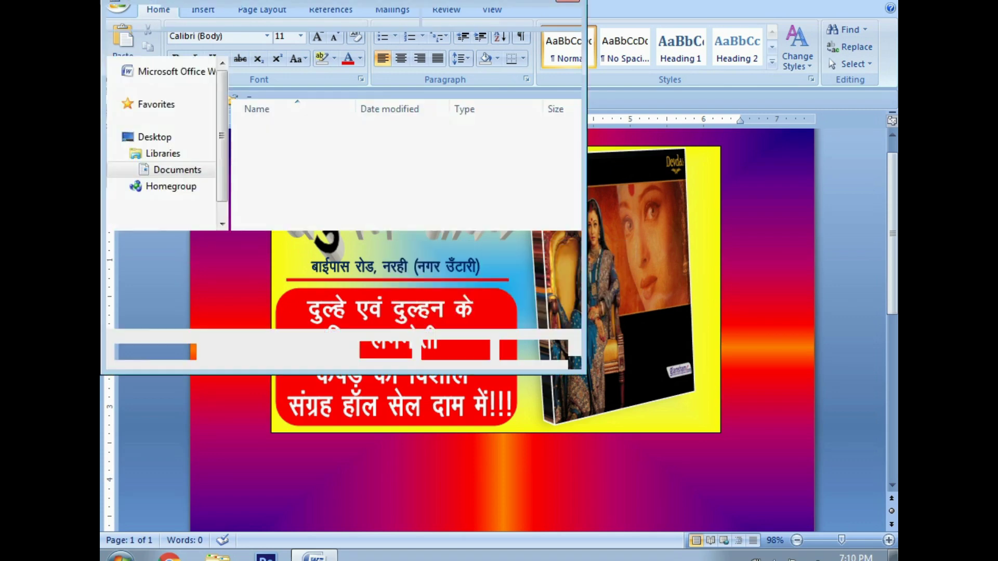
key(Escape)
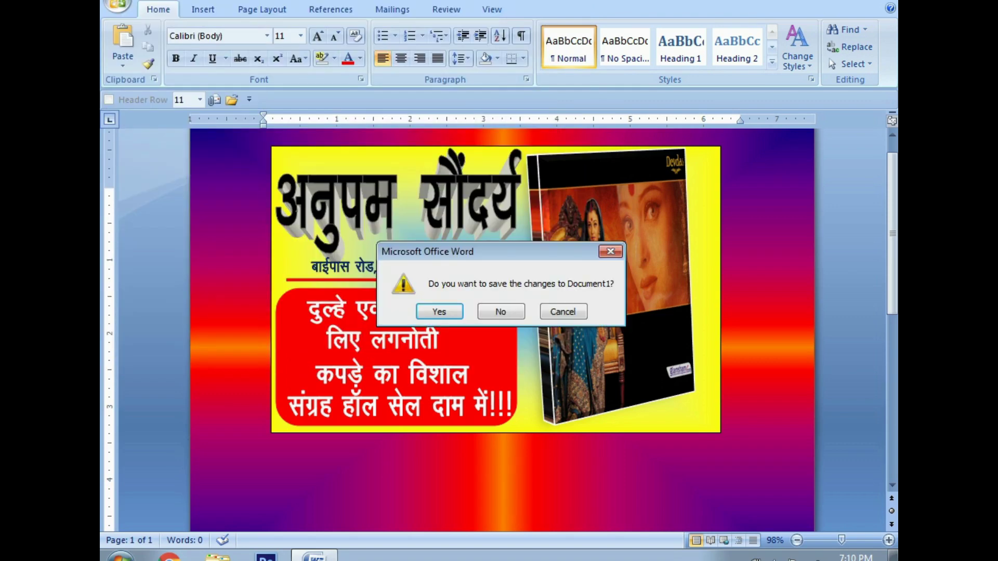
key(n)
key(Return)
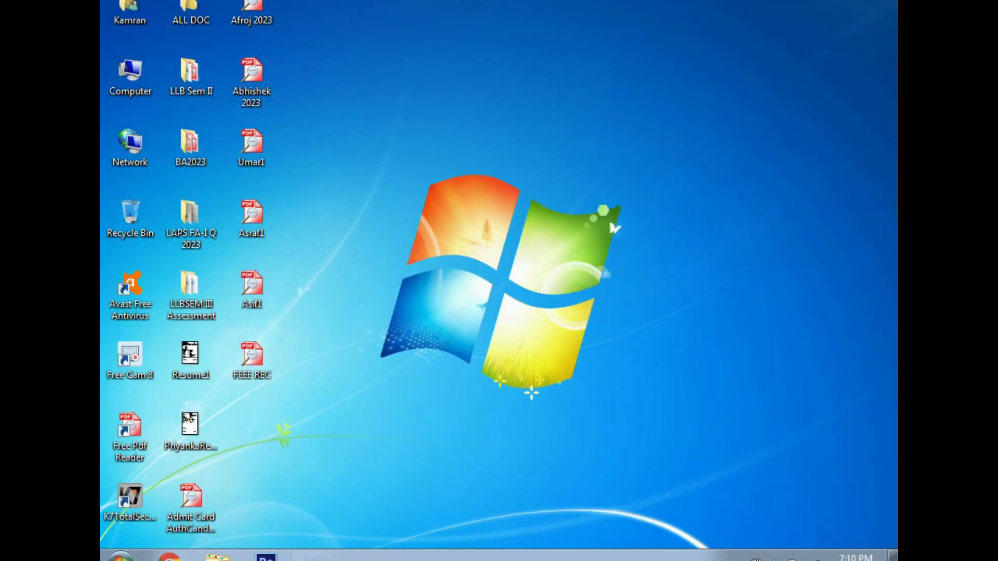